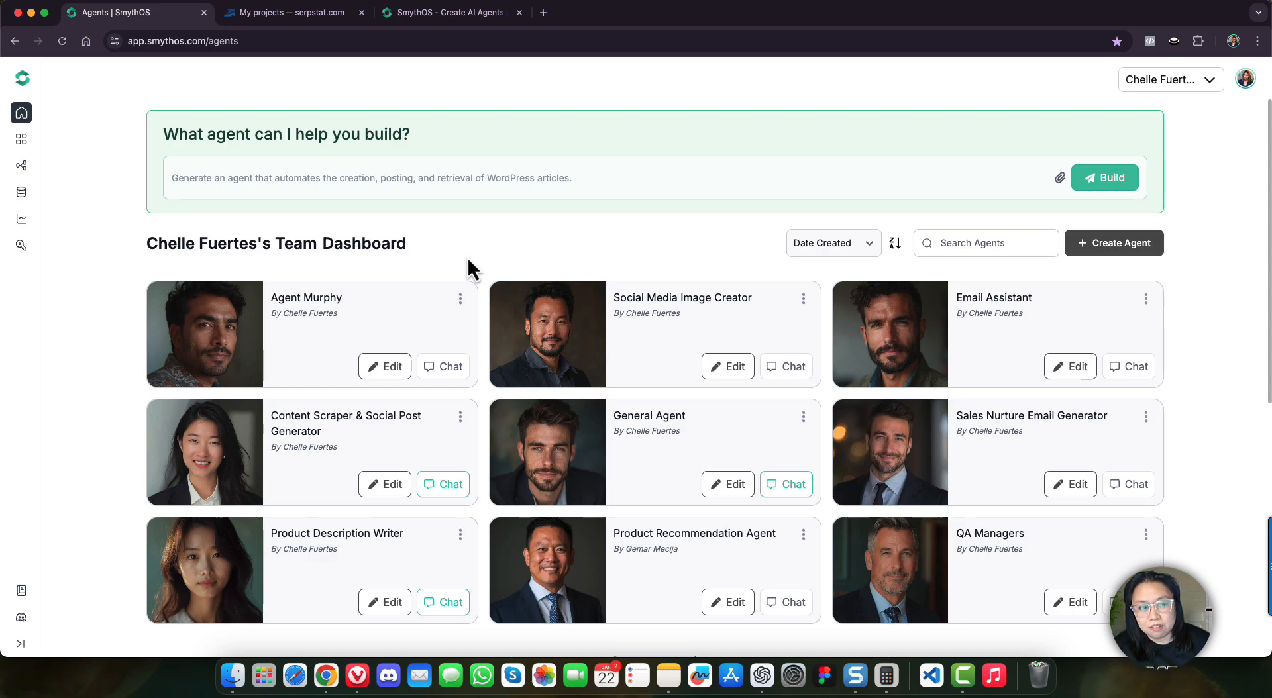
Switch to Serpstat, open its API page and copy the token for API access.
left_click(460, 19)
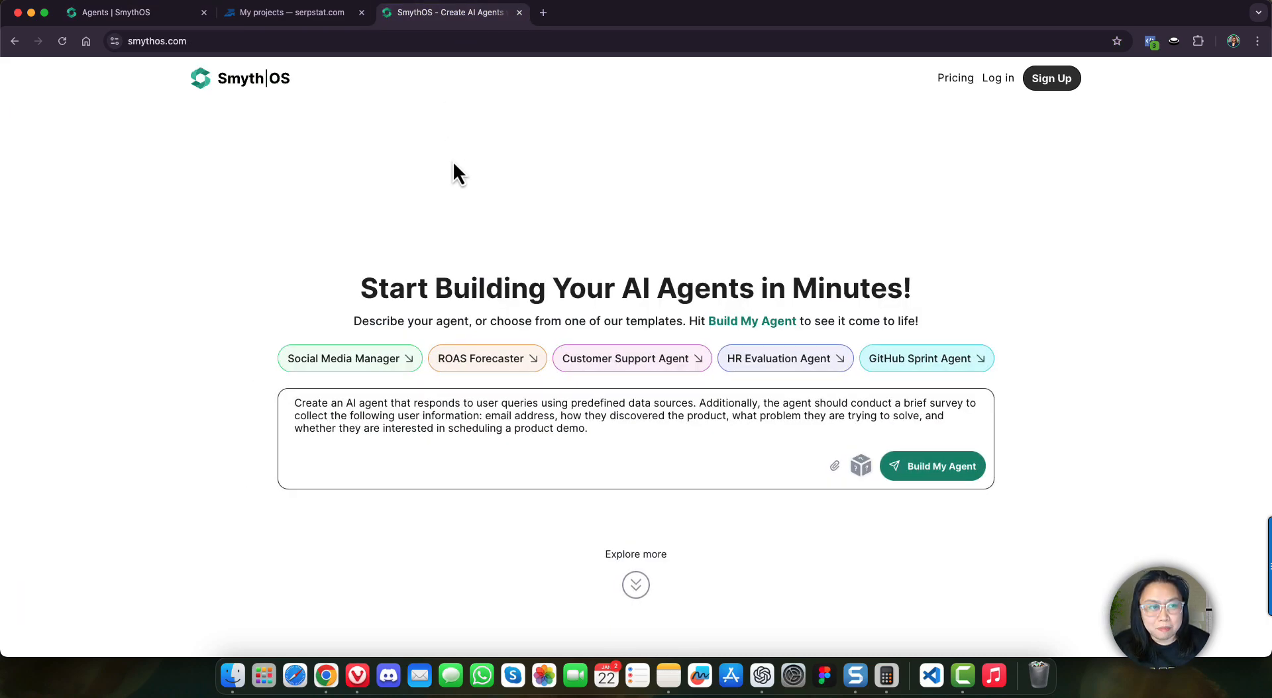
left_click(293, 22)
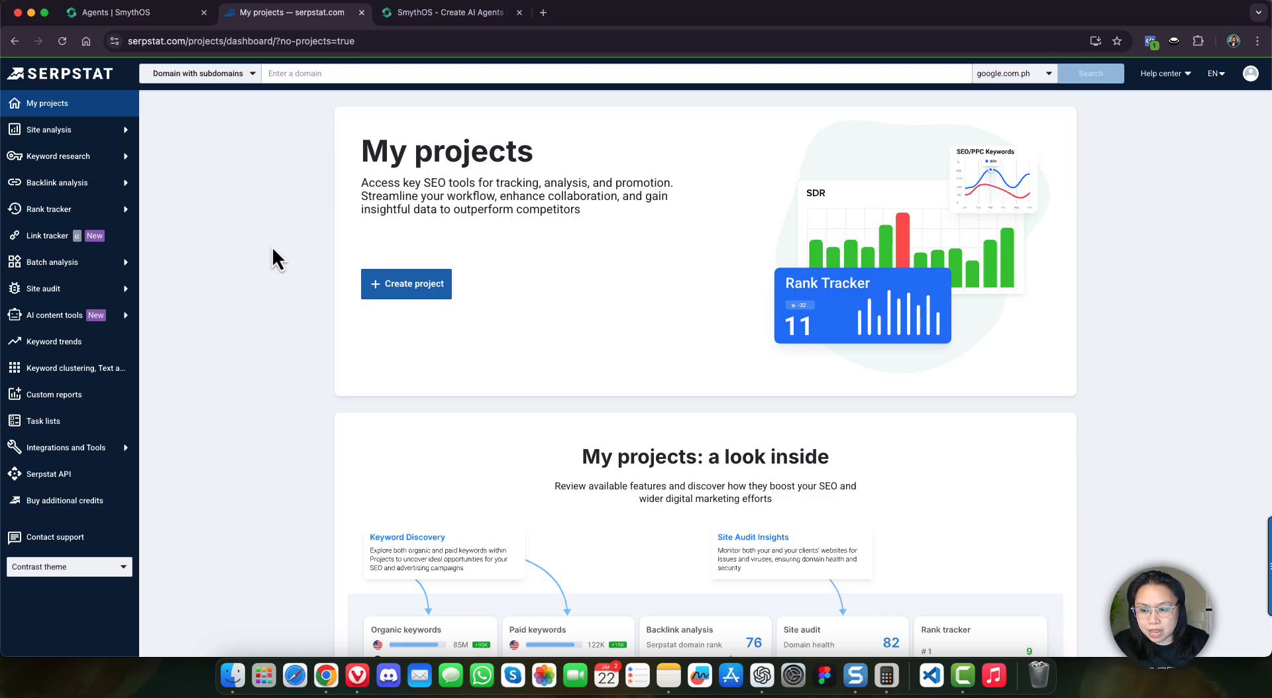
left_click(50, 489)
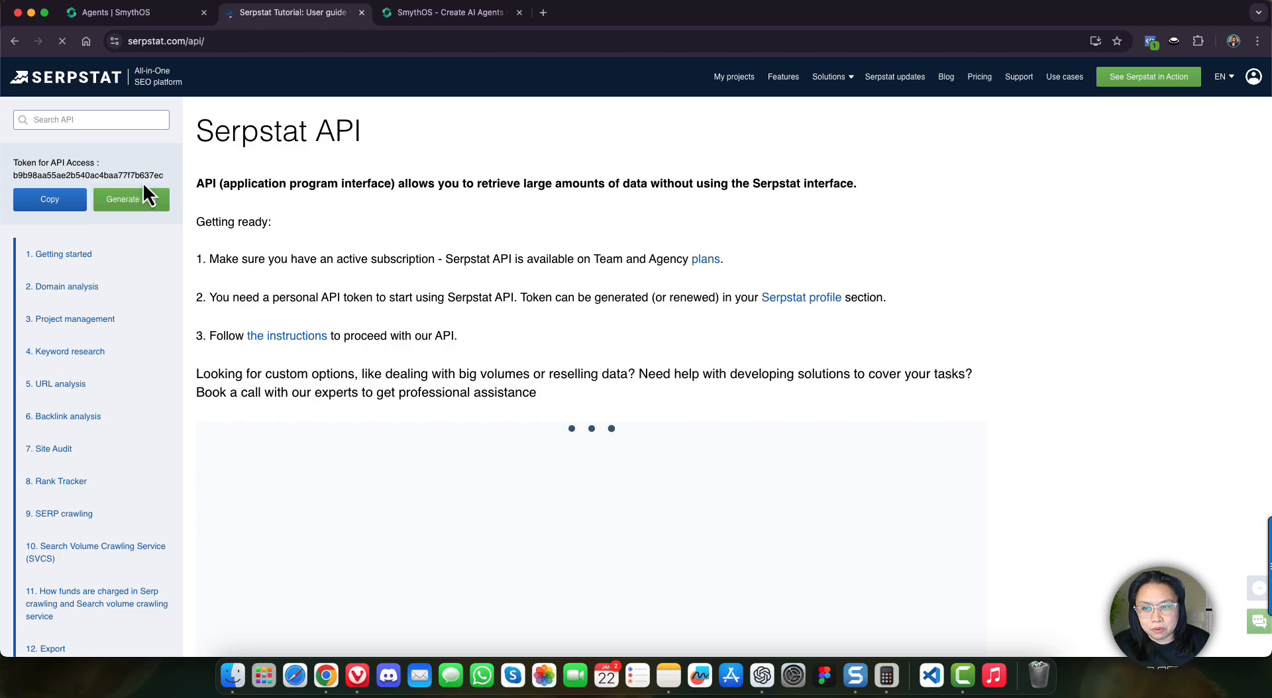
left_click(49, 198)
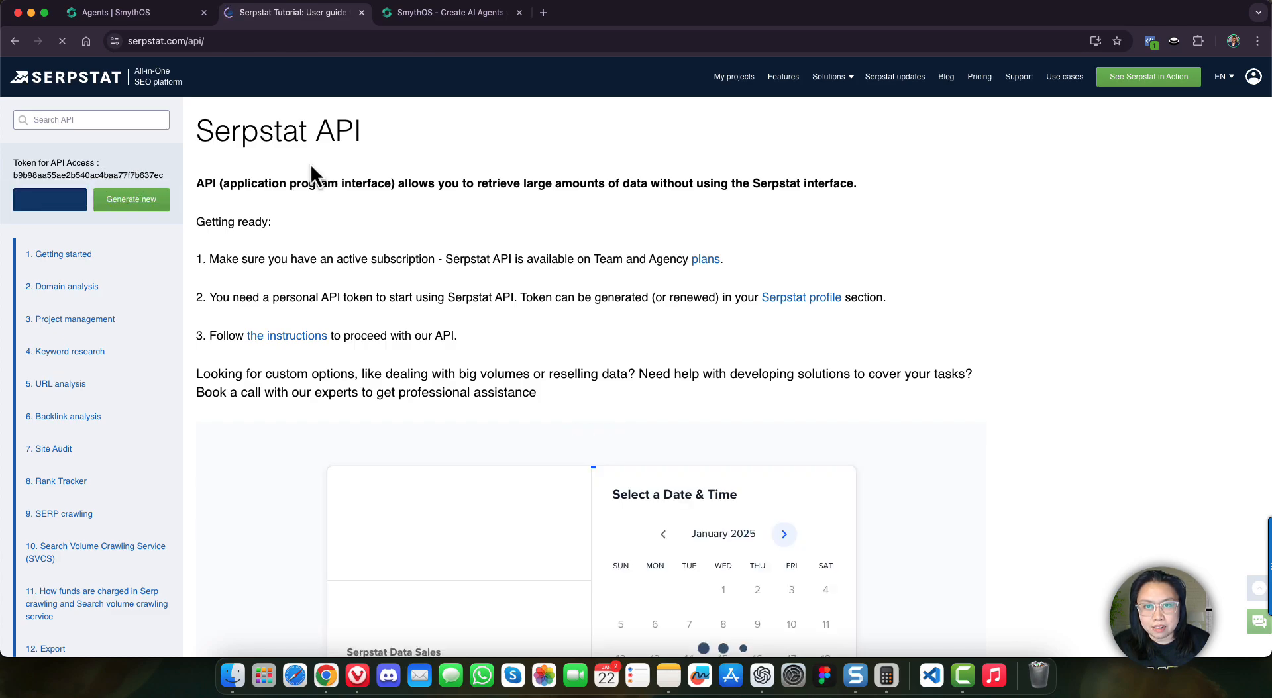
Return to SmythOS and open the Vault at its list of custom keys.
left_click(145, 13)
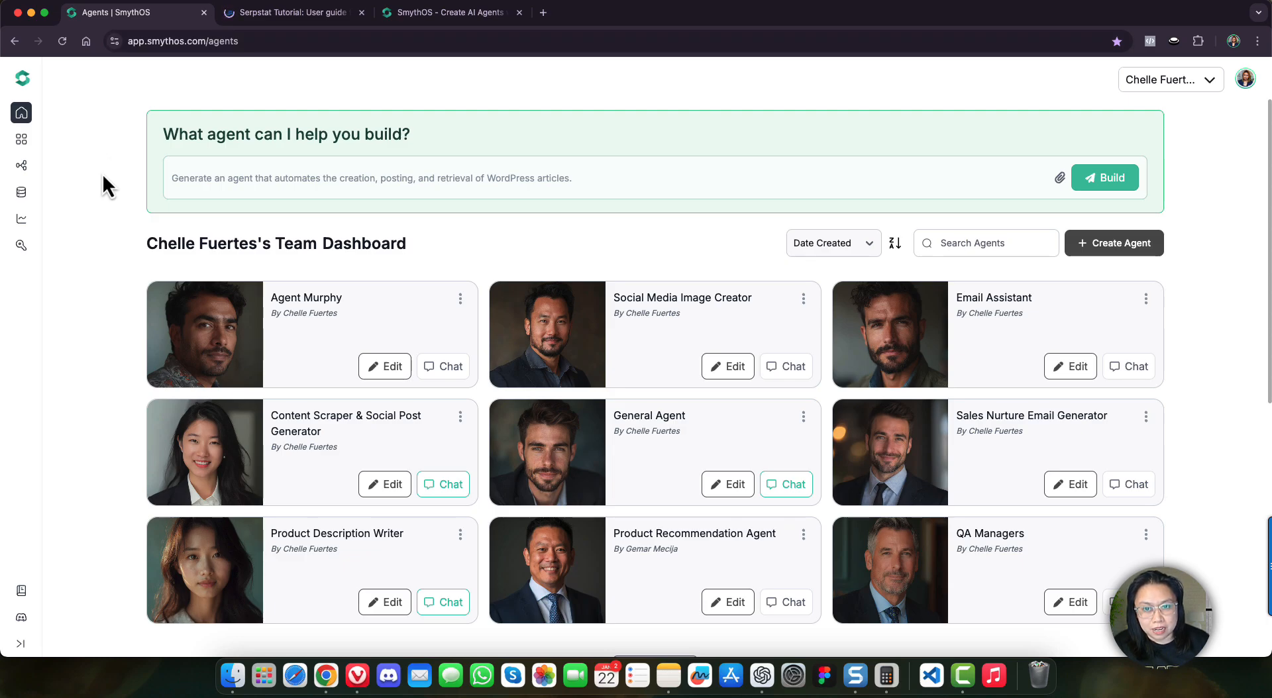
left_click(21, 245)
scroll(756, 339, "down", 1)
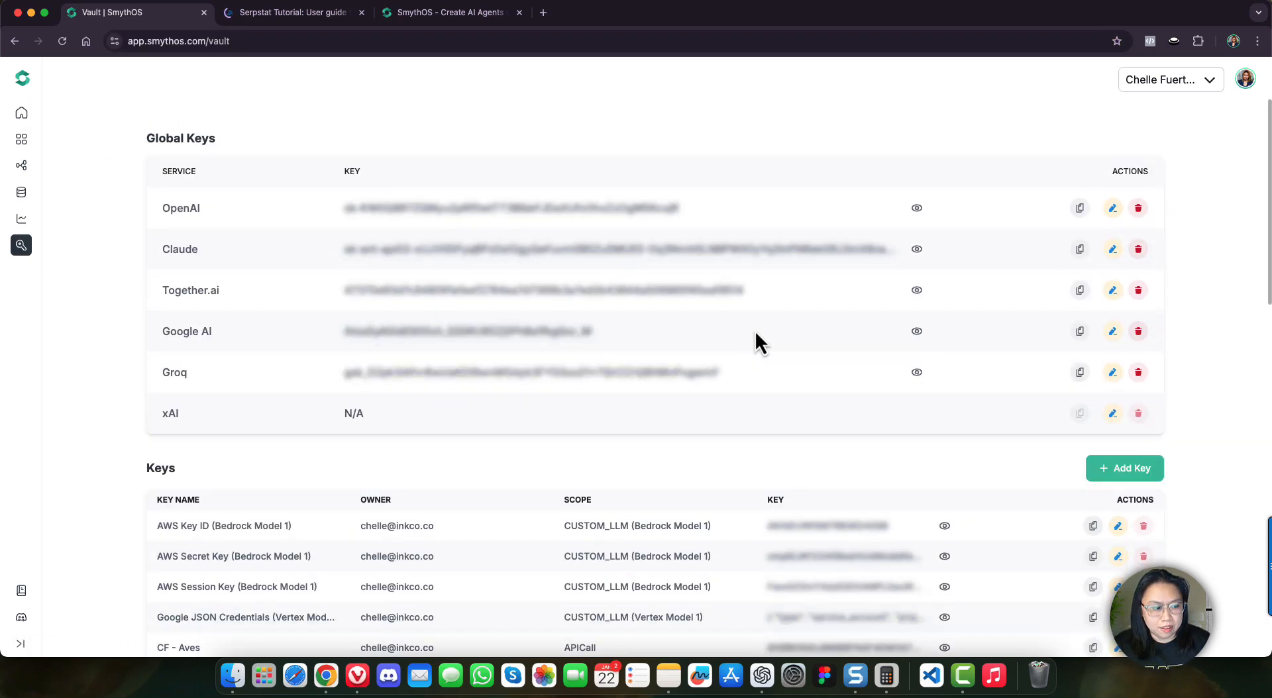
scroll(1171, 476, "down", 1)
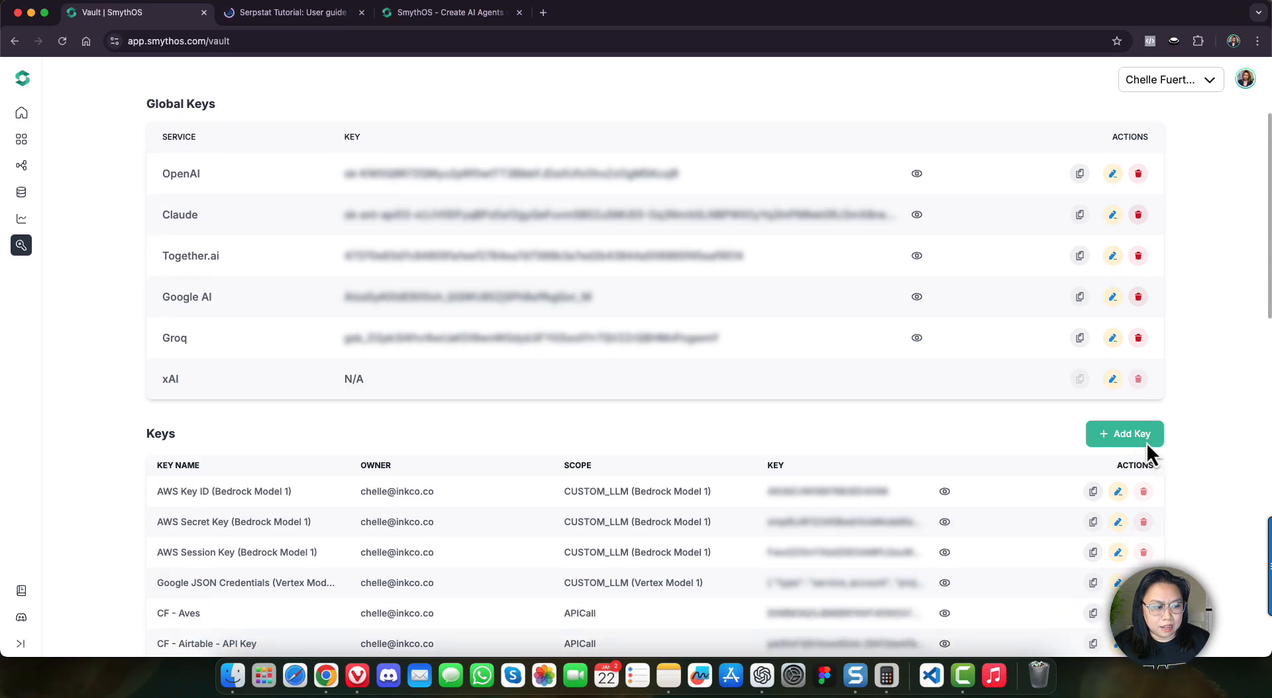
left_click(1143, 451)
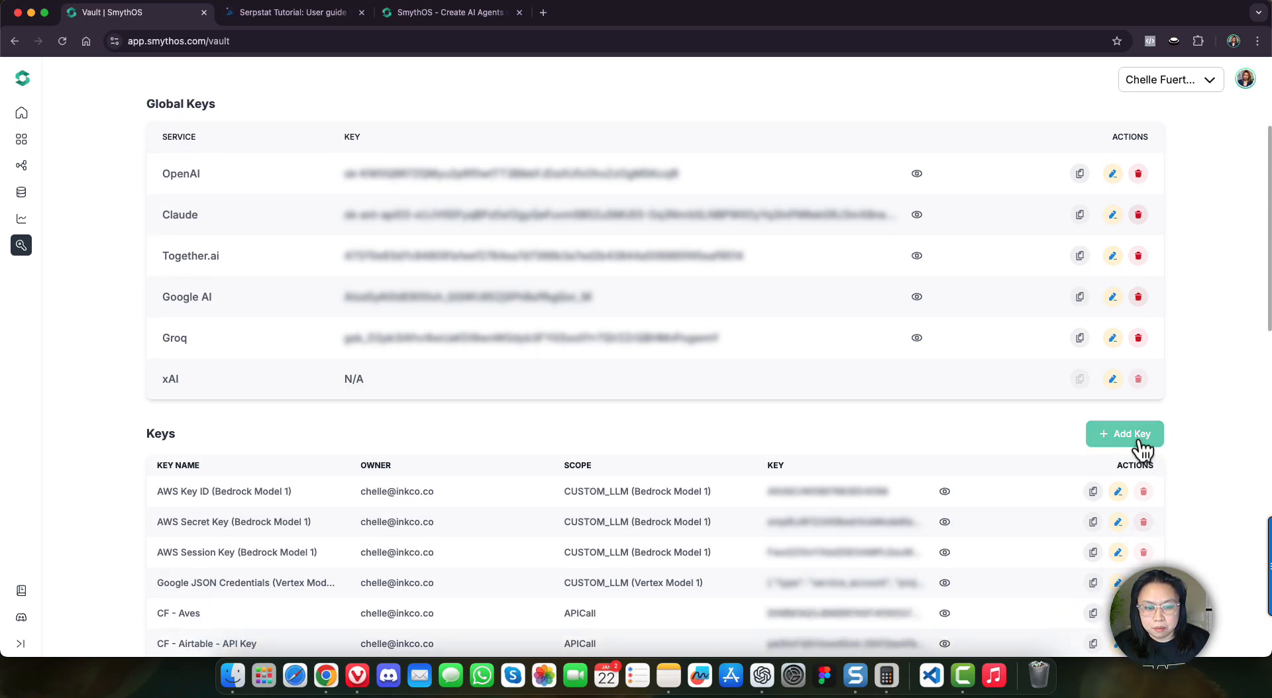
left_click(1139, 441)
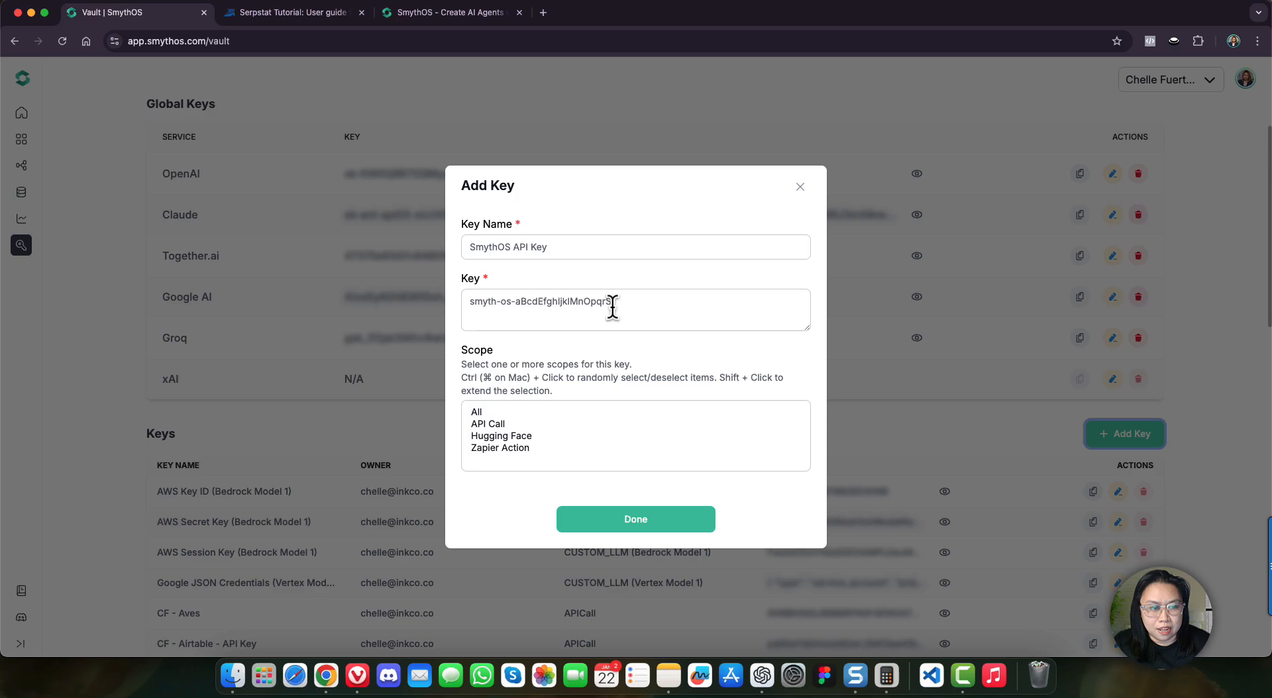
left_click(546, 301)
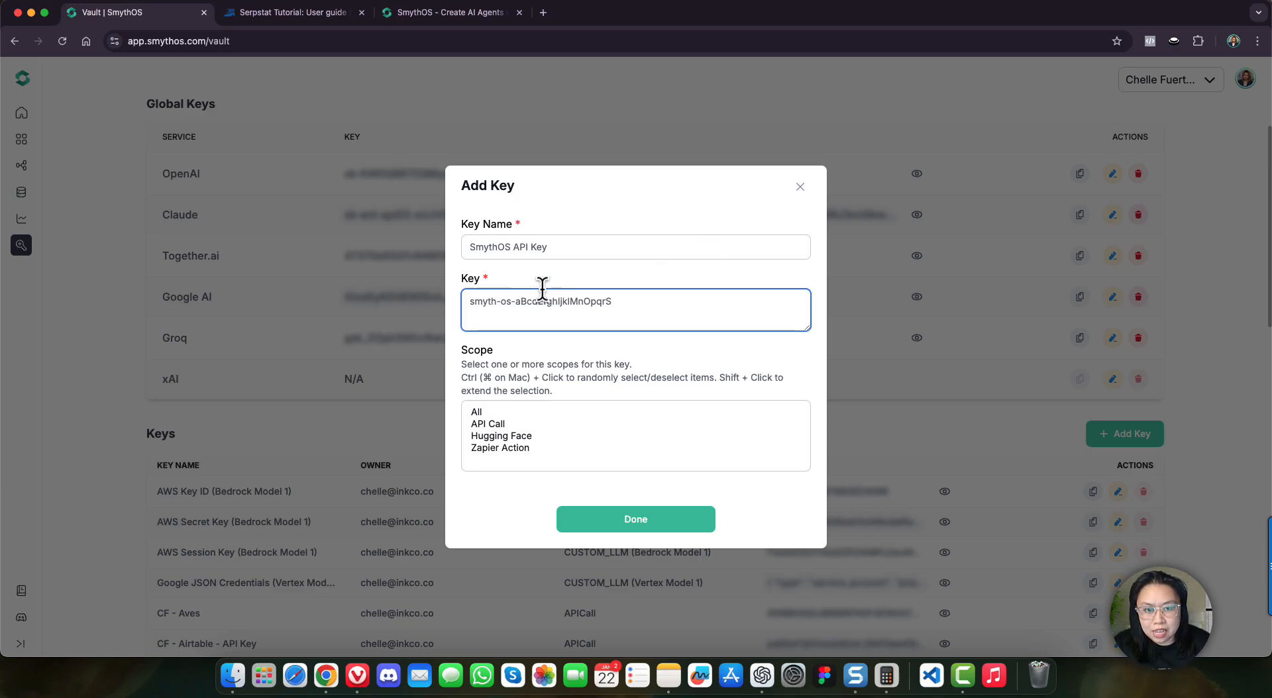
left_click(489, 245)
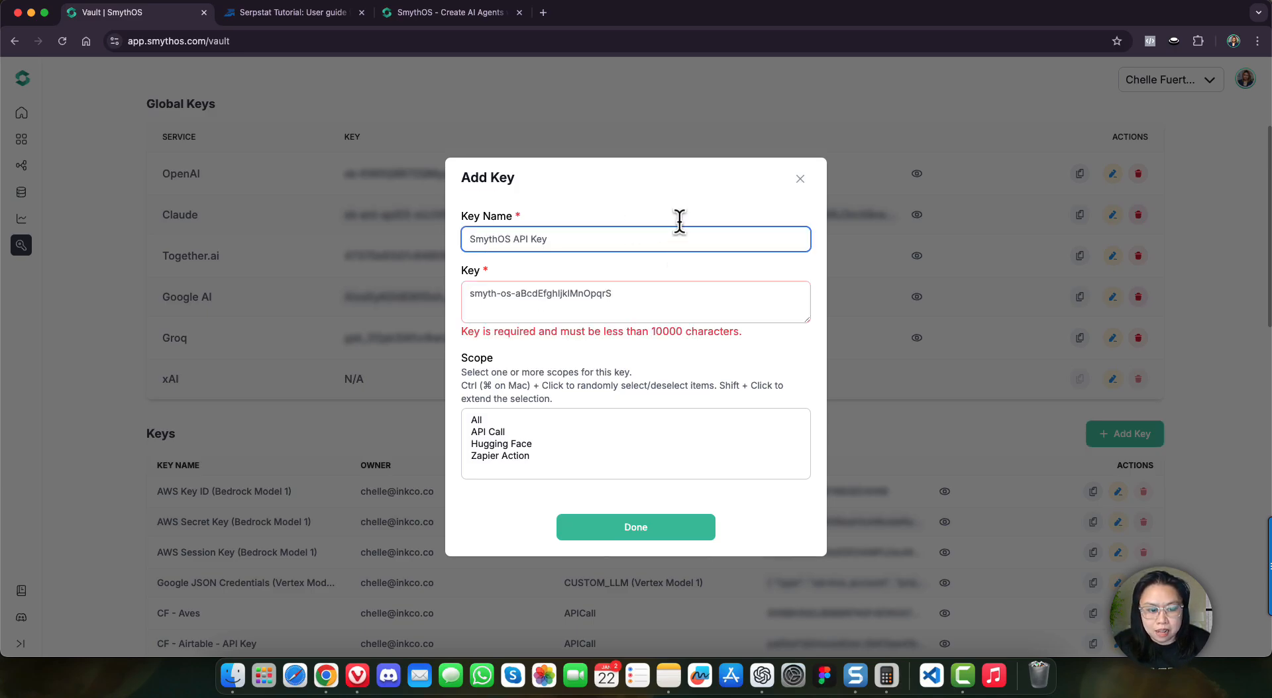
left_click(641, 531)
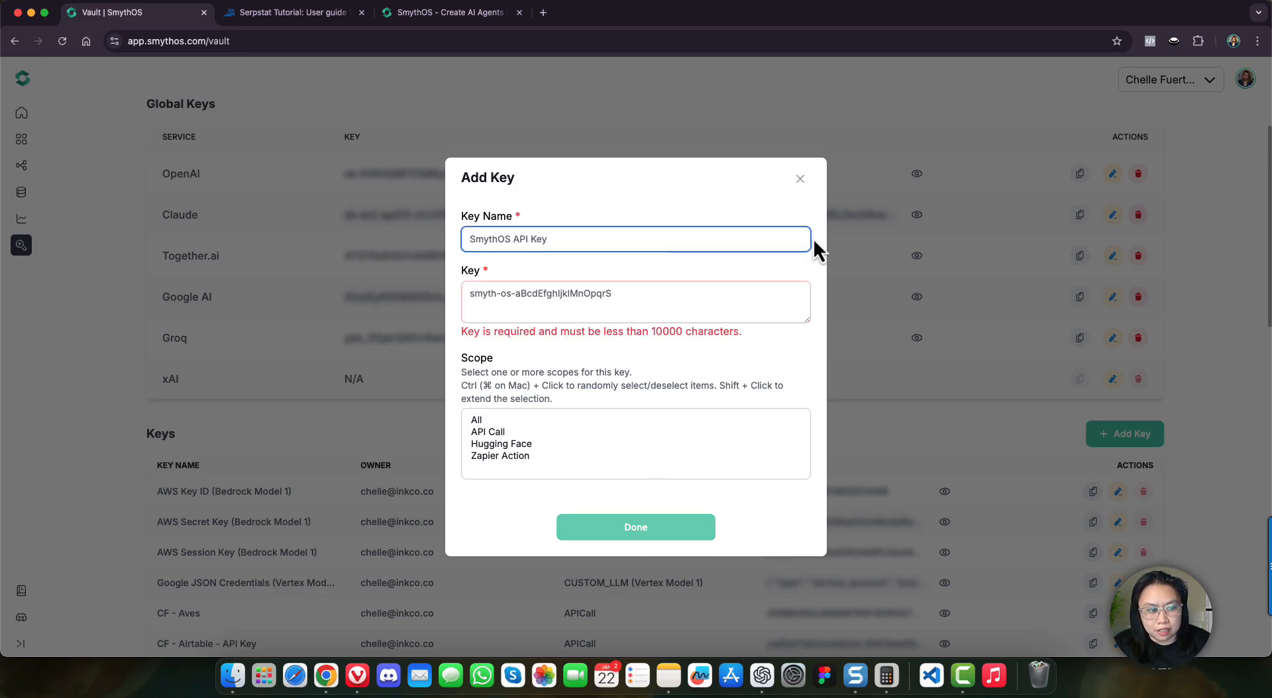
left_click(799, 179)
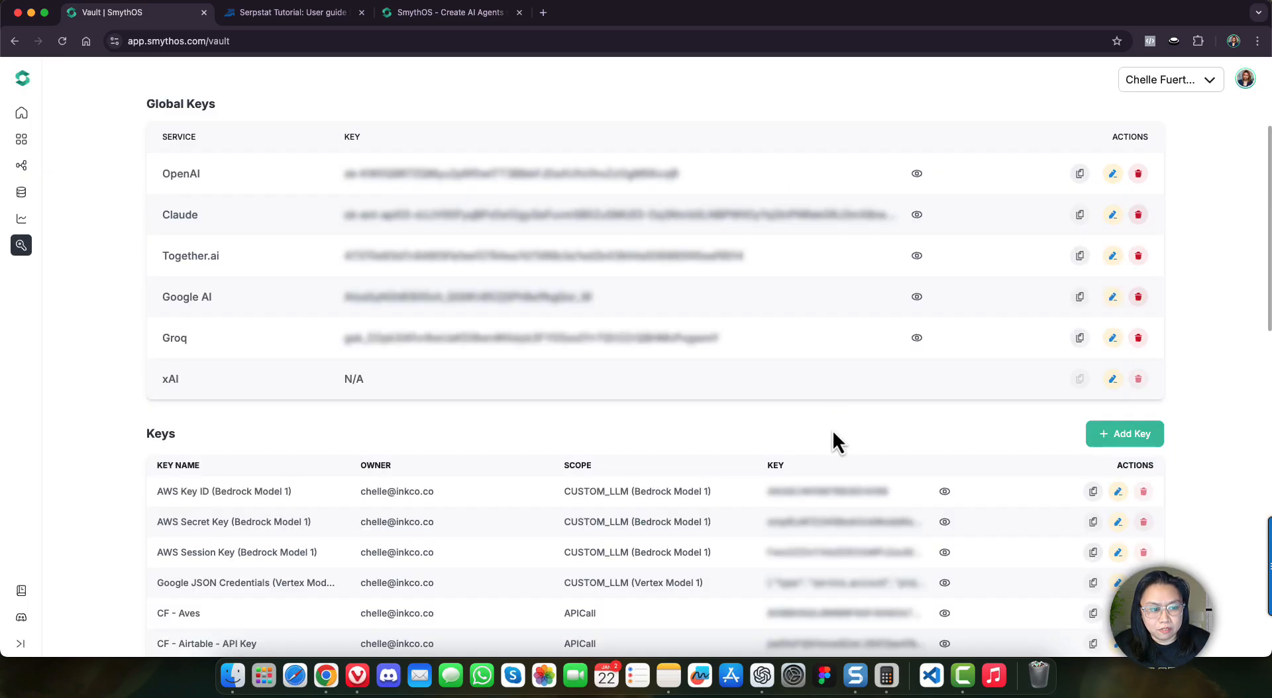
Check the Vault's saved keys down to the Serpstat entry, and open Agent Murphy for editing from the team dashboard.
scroll(832, 431, "down", 15)
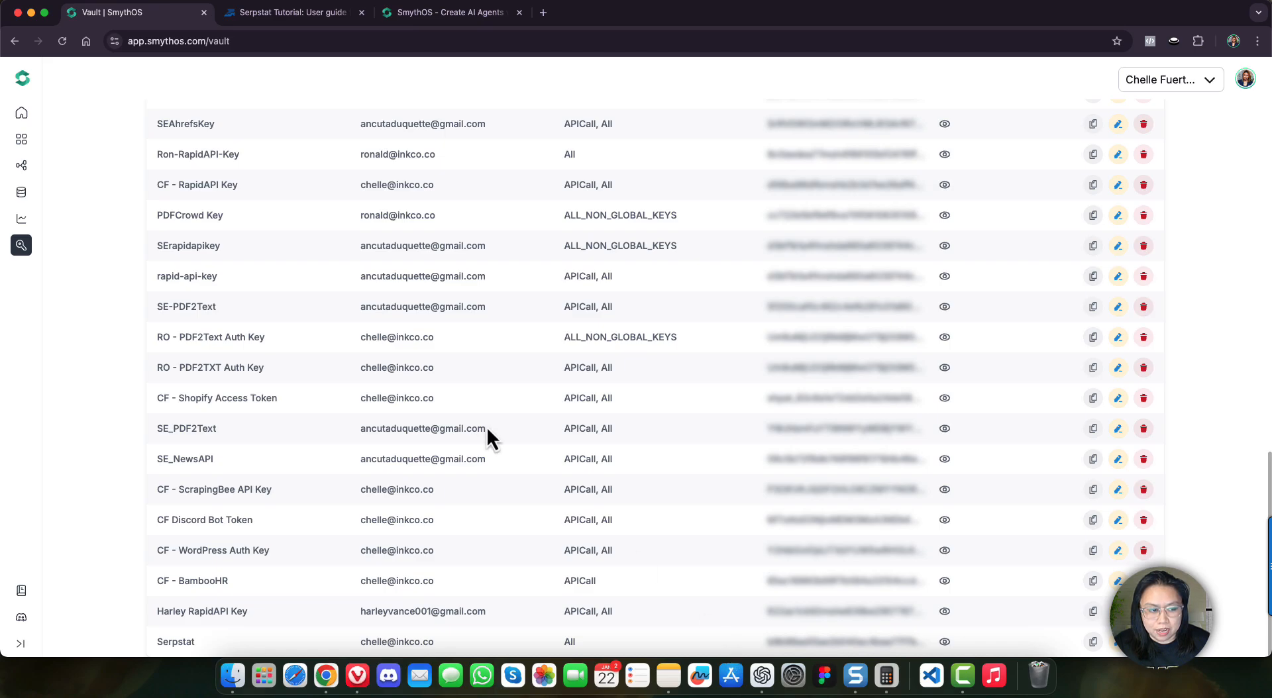
scroll(431, 375, "up", 15)
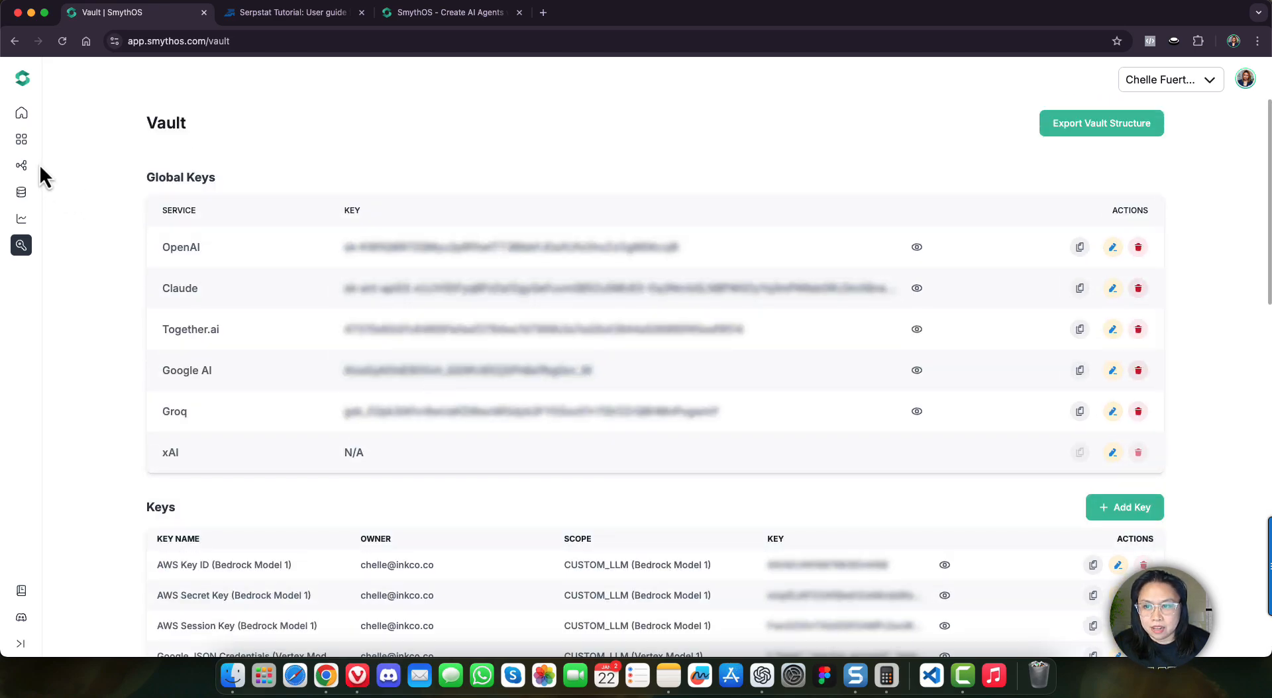
left_click(22, 116)
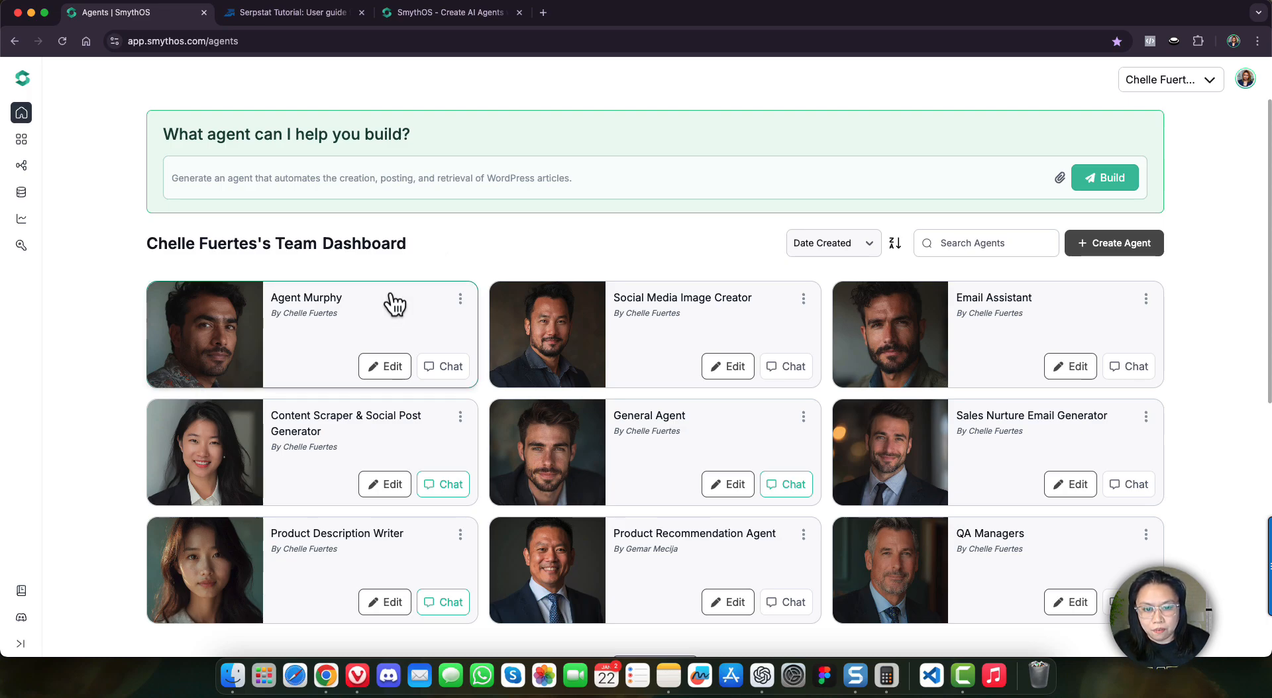
left_click(393, 368)
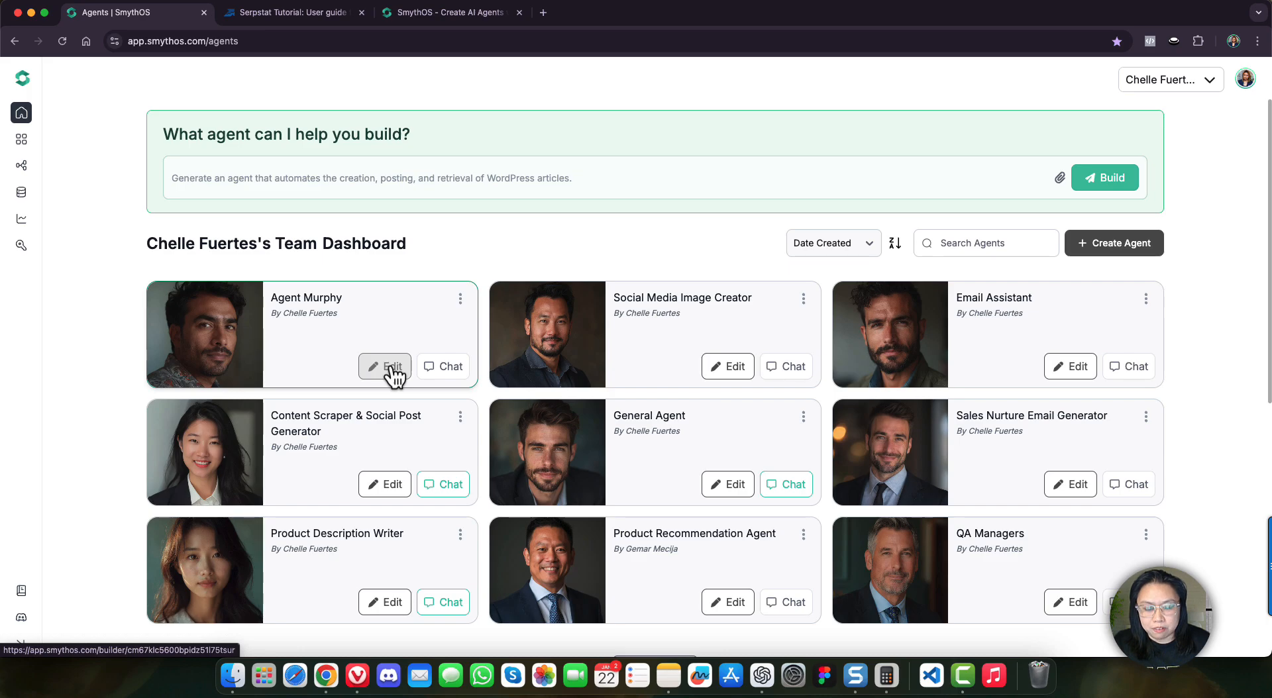
left_click(393, 369)
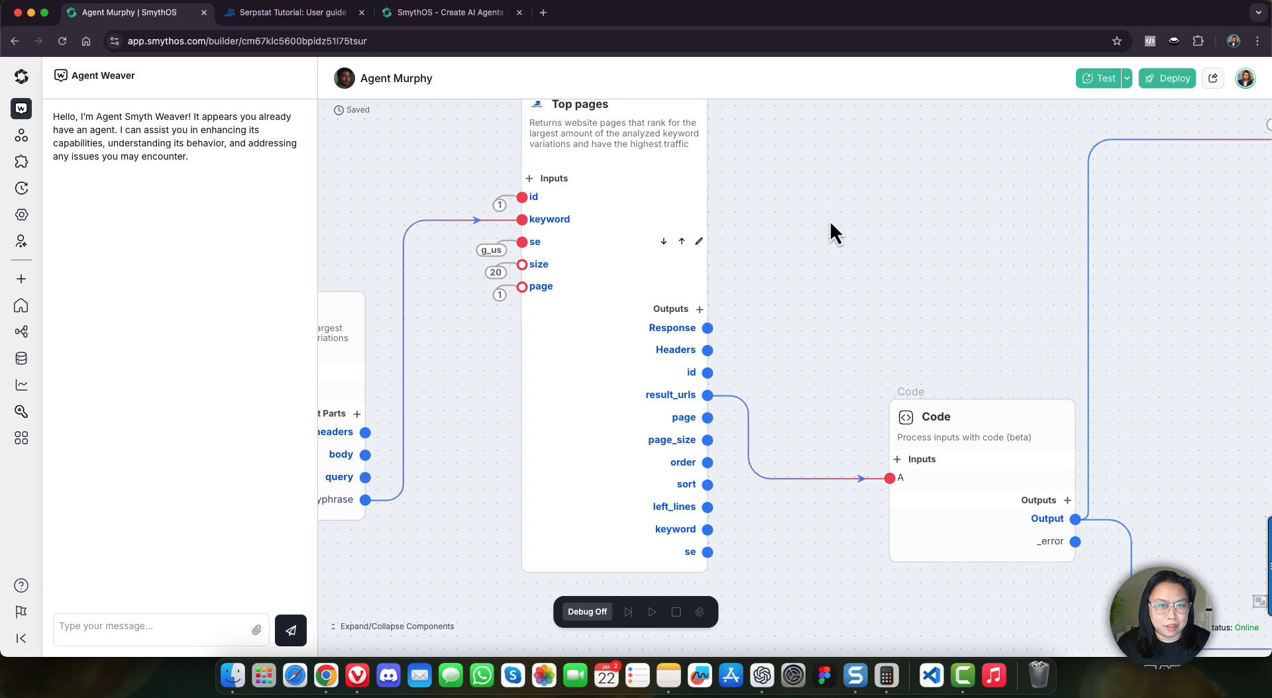
Examine the whole Agent Murphy workflow, from the Get Top Pages endpoint to the API output.
scroll(809, 228, "up", 5)
scroll(808, 228, "down", 6)
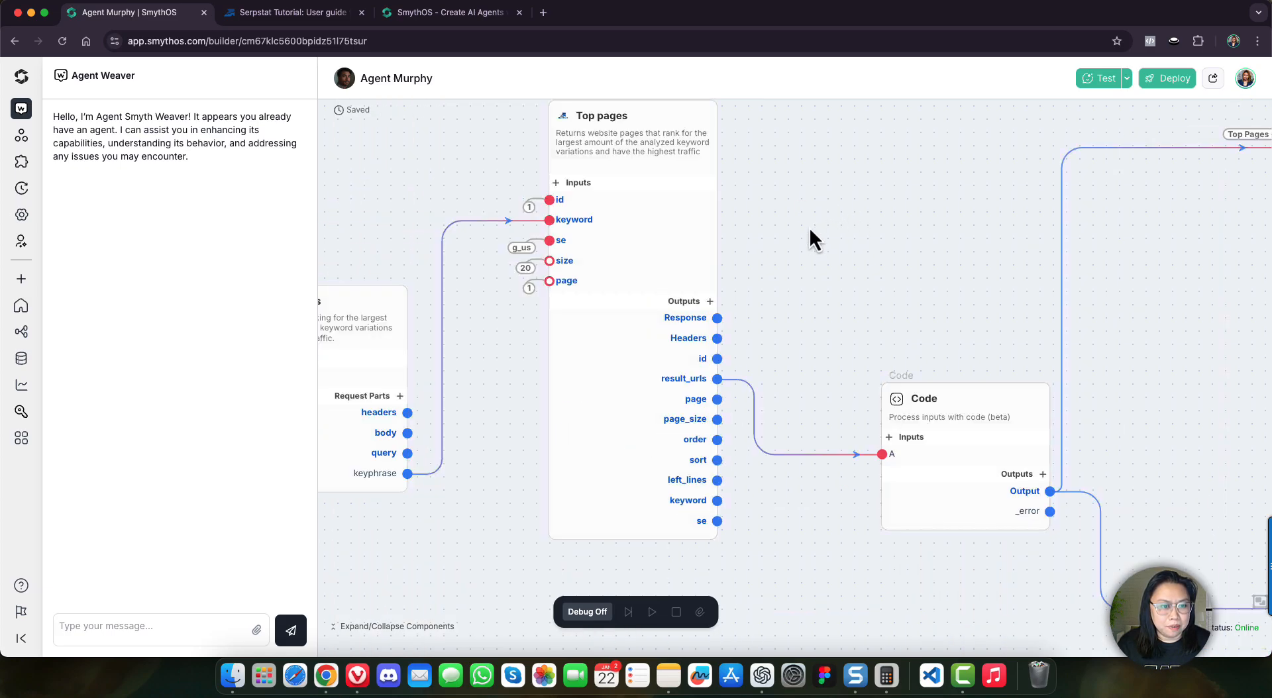
scroll(809, 227, "down", 5)
left_click_drag(757, 204, 578, 268)
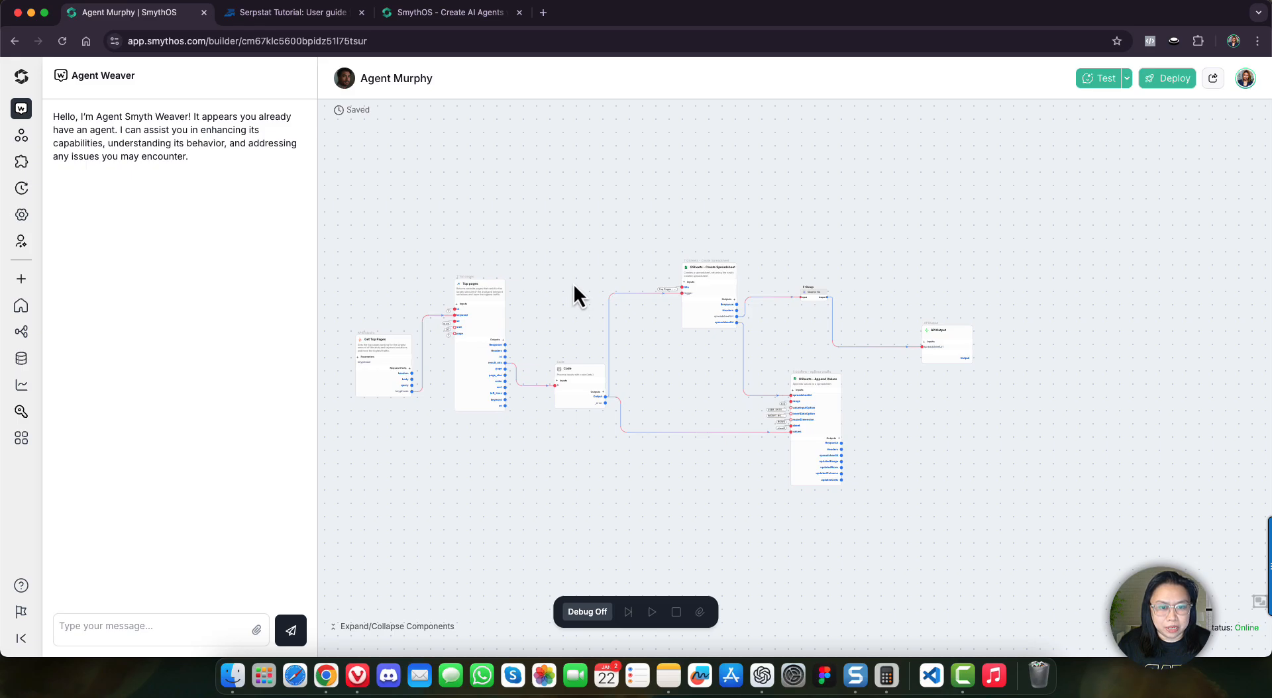
scroll(574, 286, "down", 3)
scroll(574, 286, "up", 3)
scroll(573, 283, "up", 5)
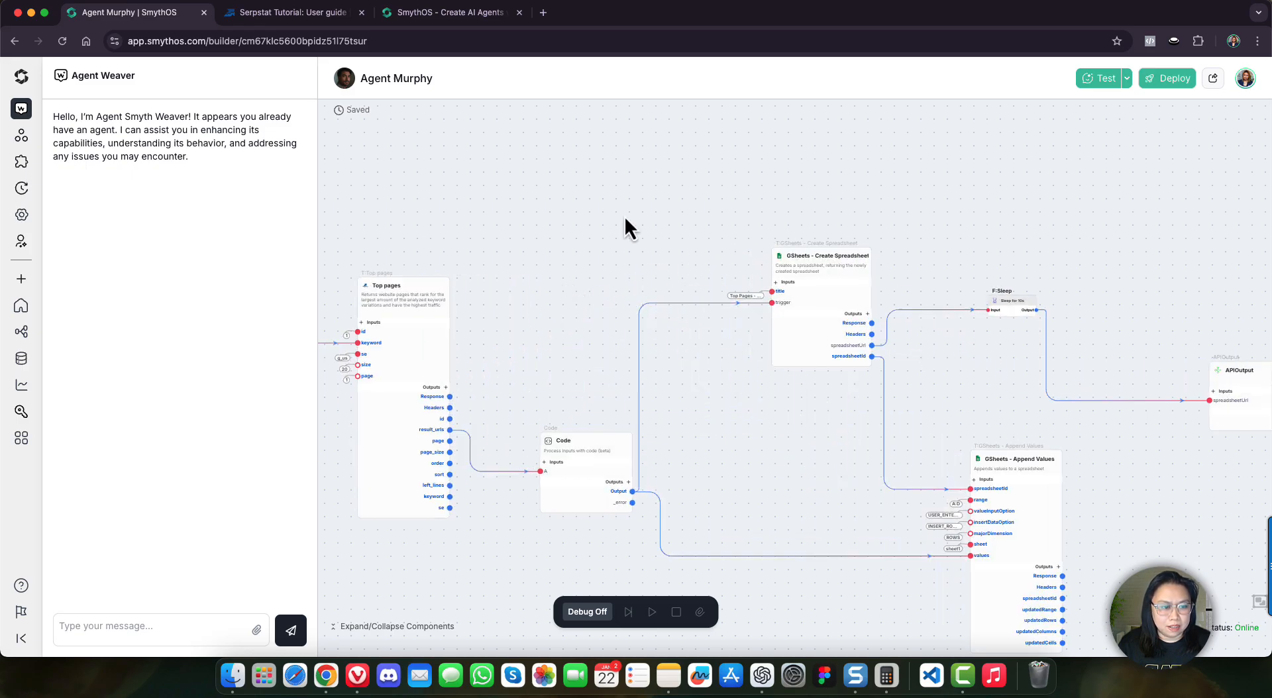
scroll(626, 218, "up", 1)
left_click_drag(628, 213, 719, 207)
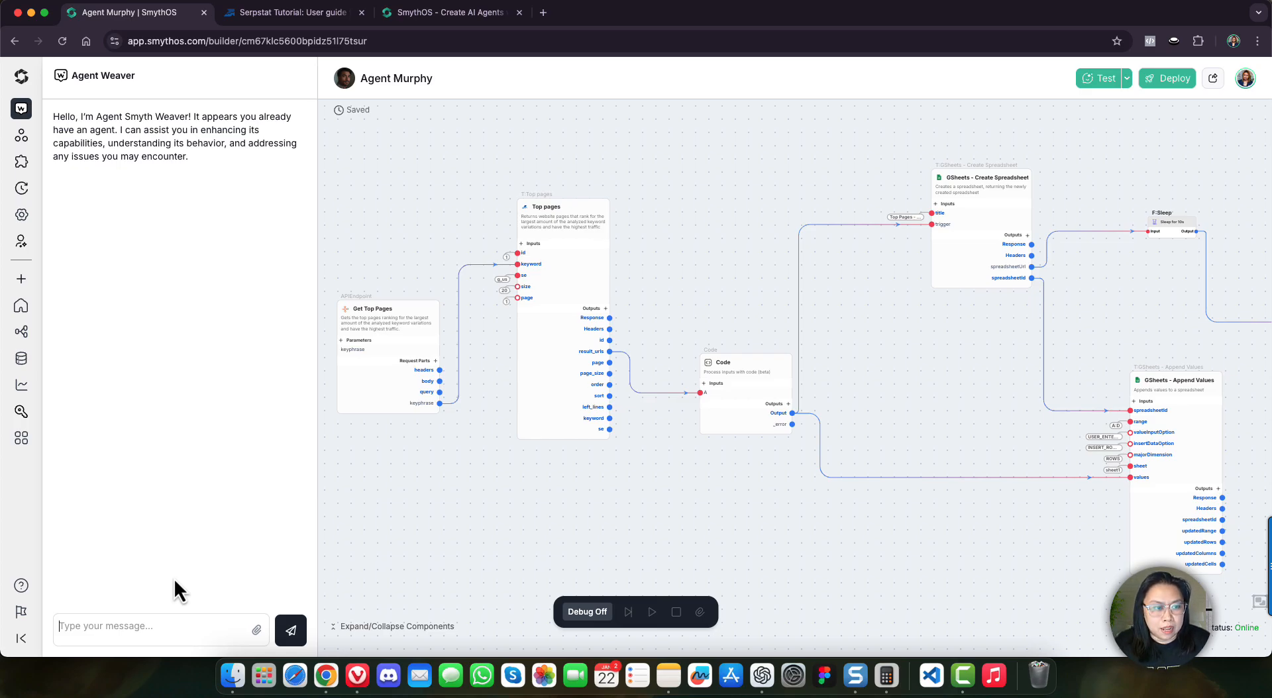
Hide the Agent Weaver chat so the workflow canvas takes the full width.
left_click(527, 212)
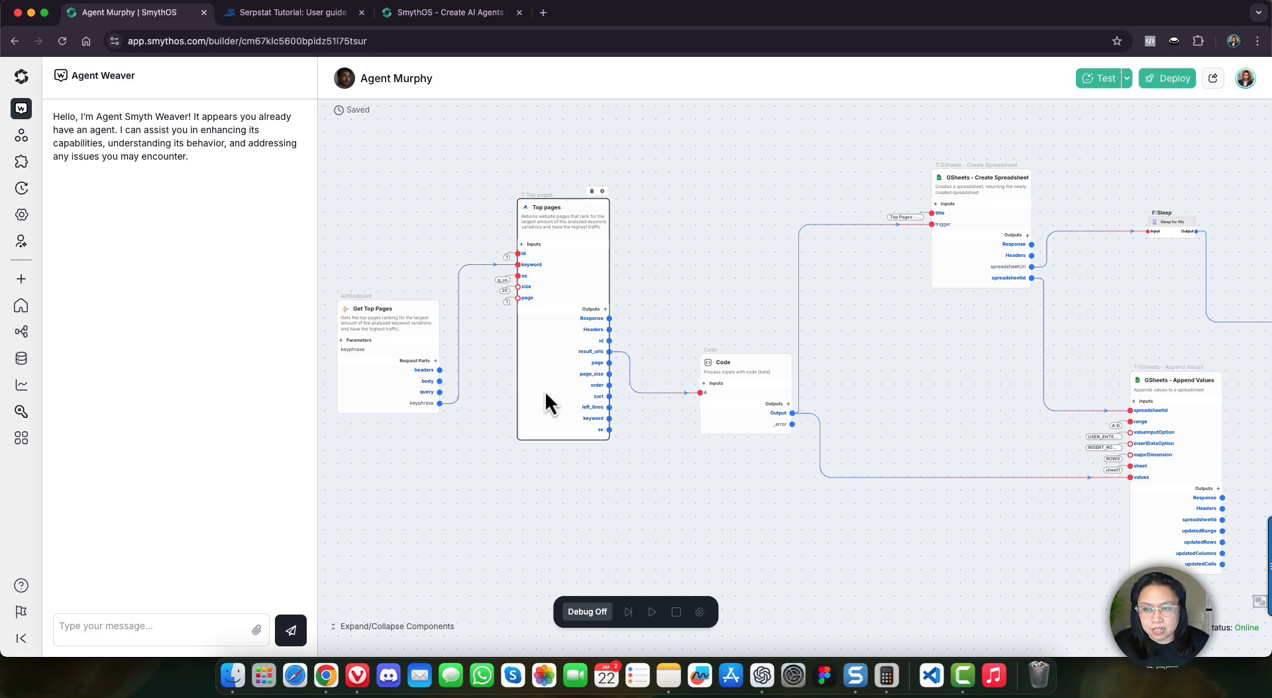
left_click(112, 629)
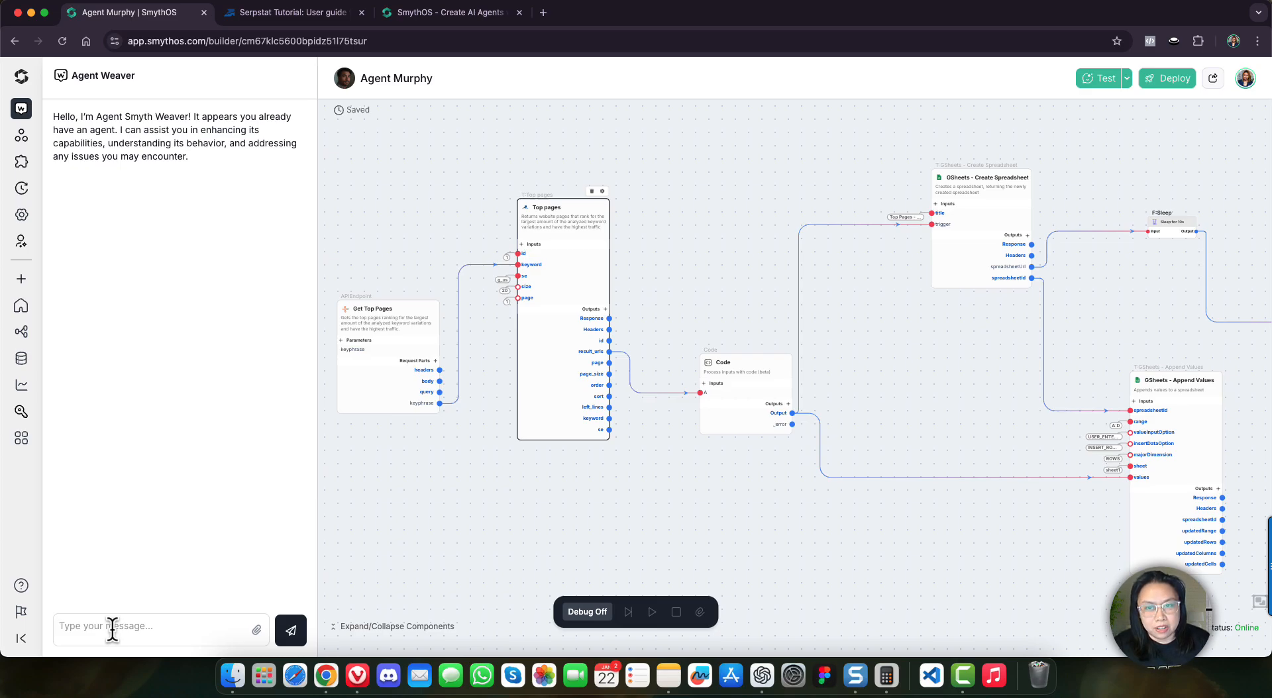
left_click(24, 114)
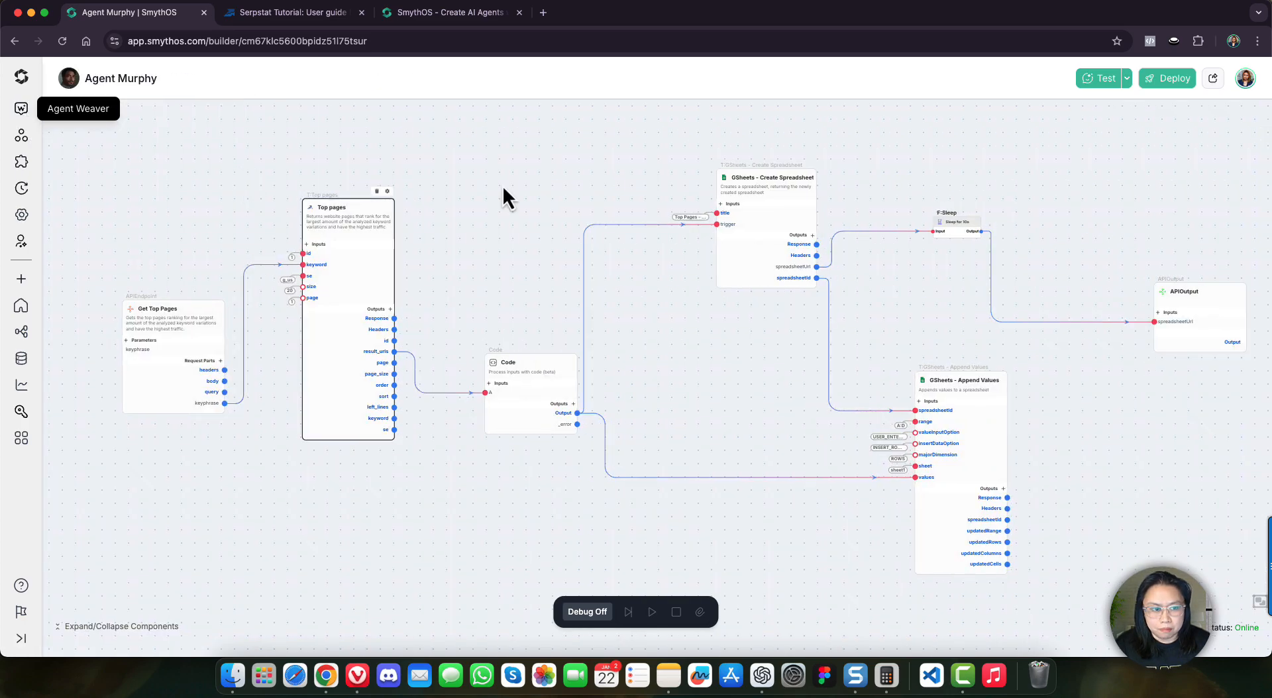
mouse_move(520, 247)
left_mouse_down()
mouse_move(477, 247)
mouse_move(500, 250)
left_mouse_up()
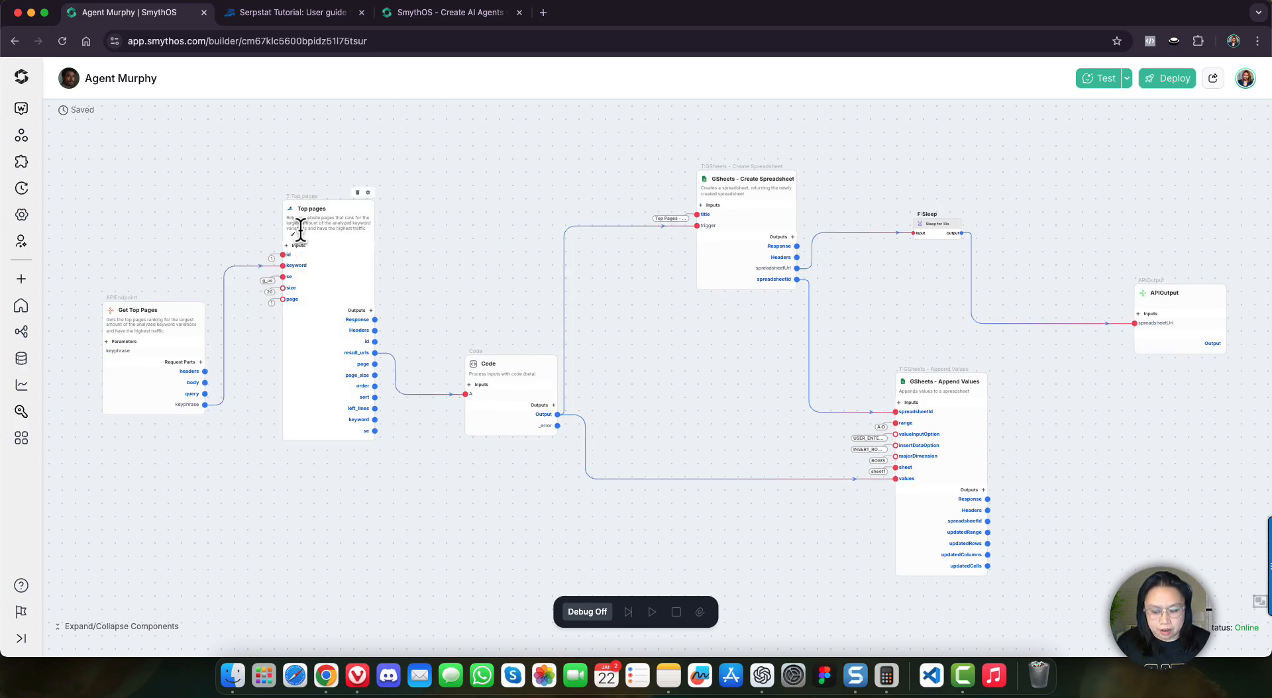
Examine the Top pages component's inputs and its connections through the Code component to the Google Sheets components.
scroll(299, 229, "up", 5)
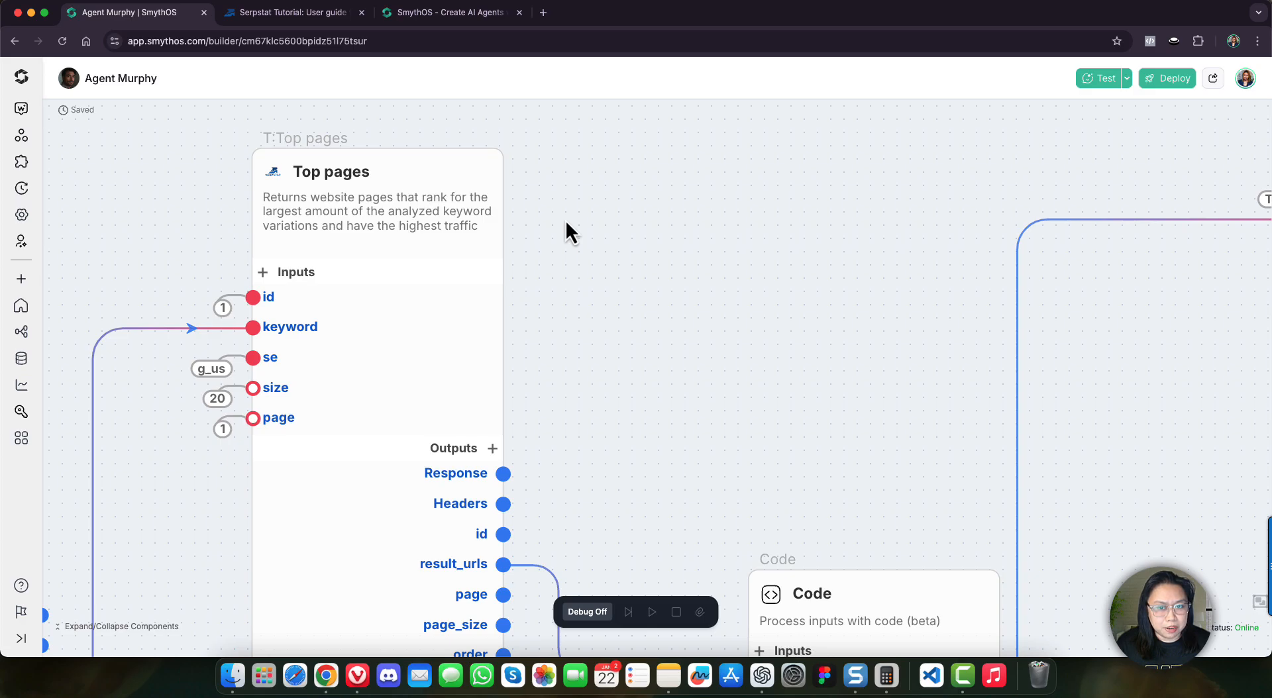
scroll(565, 220, "down", 5)
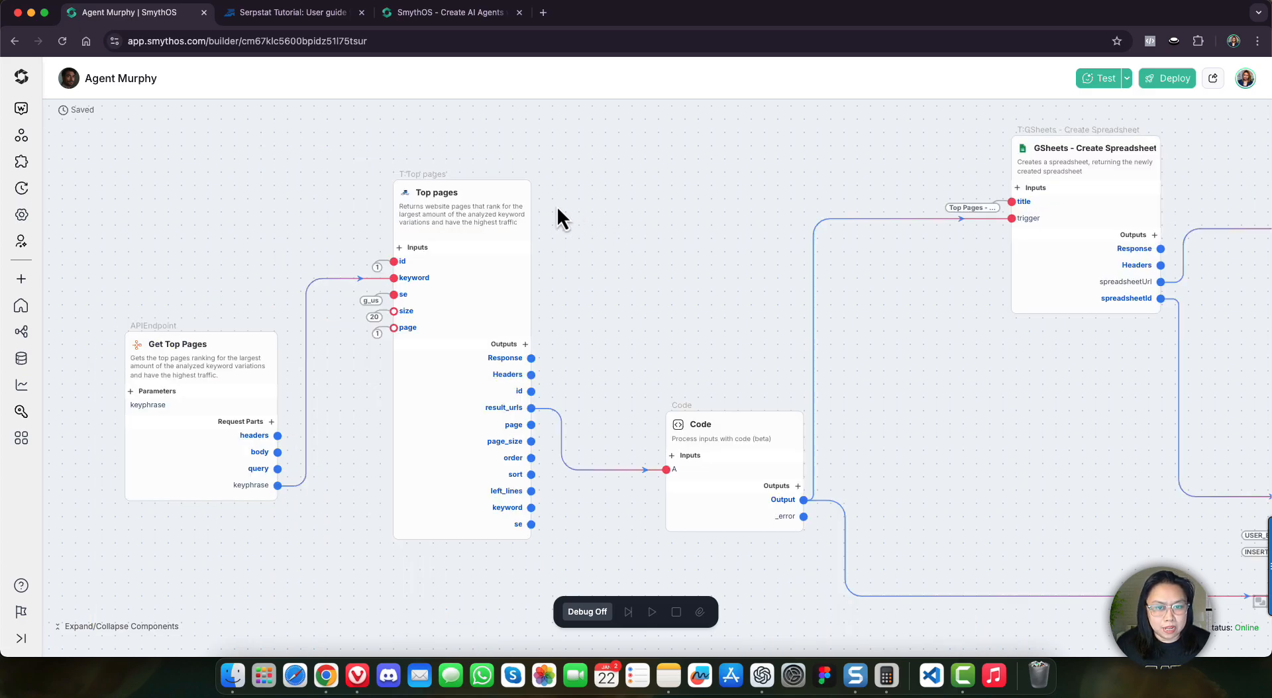
scroll(558, 210, "right", 2)
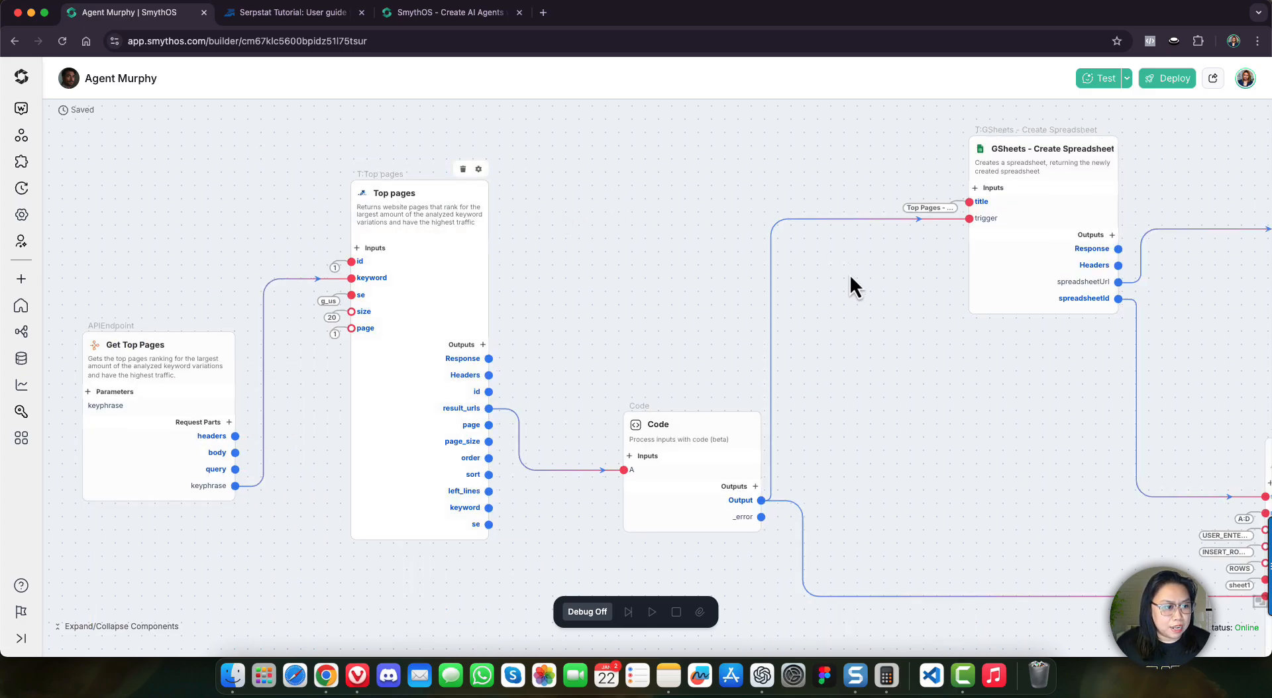
scroll(662, 273, "right", 6)
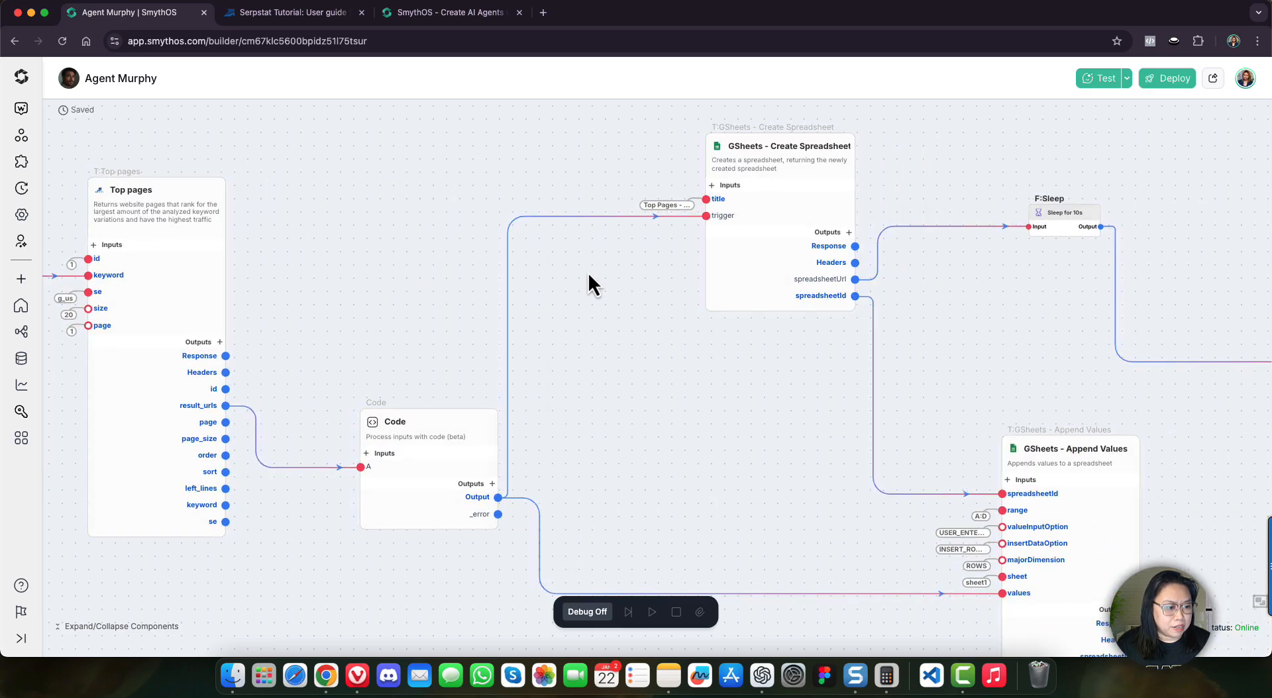
scroll(579, 271, "right", 1)
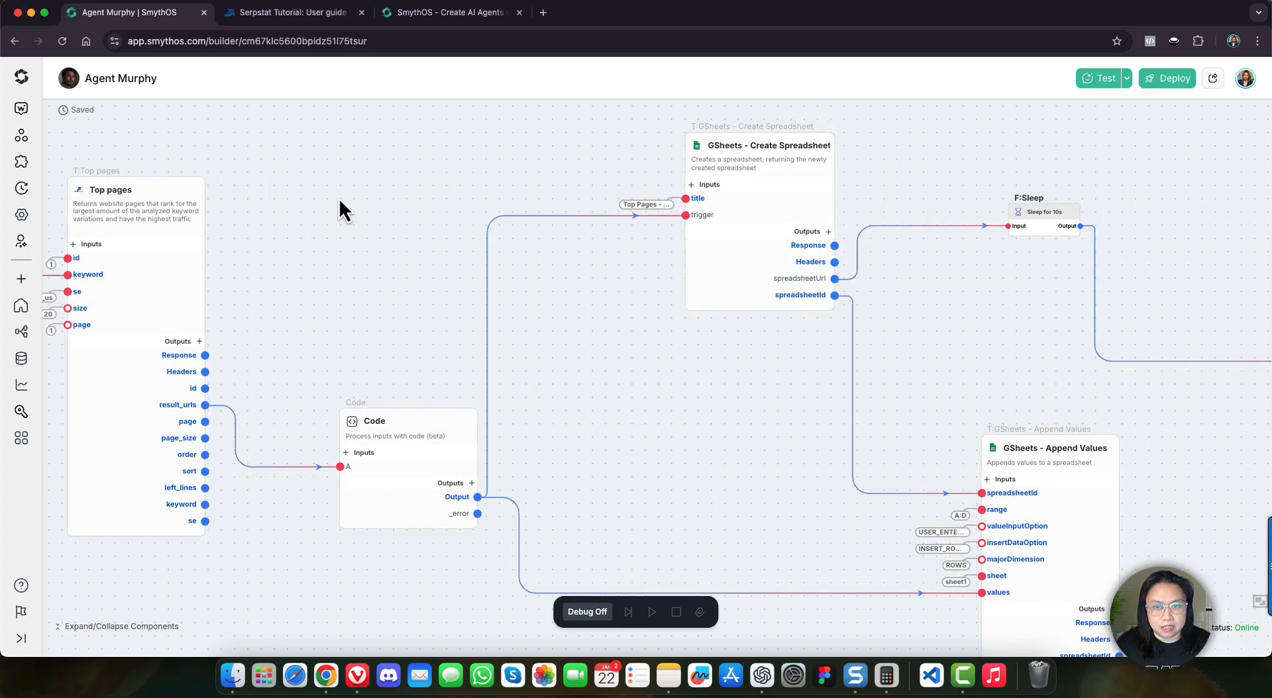
scroll(357, 208, "left", 8)
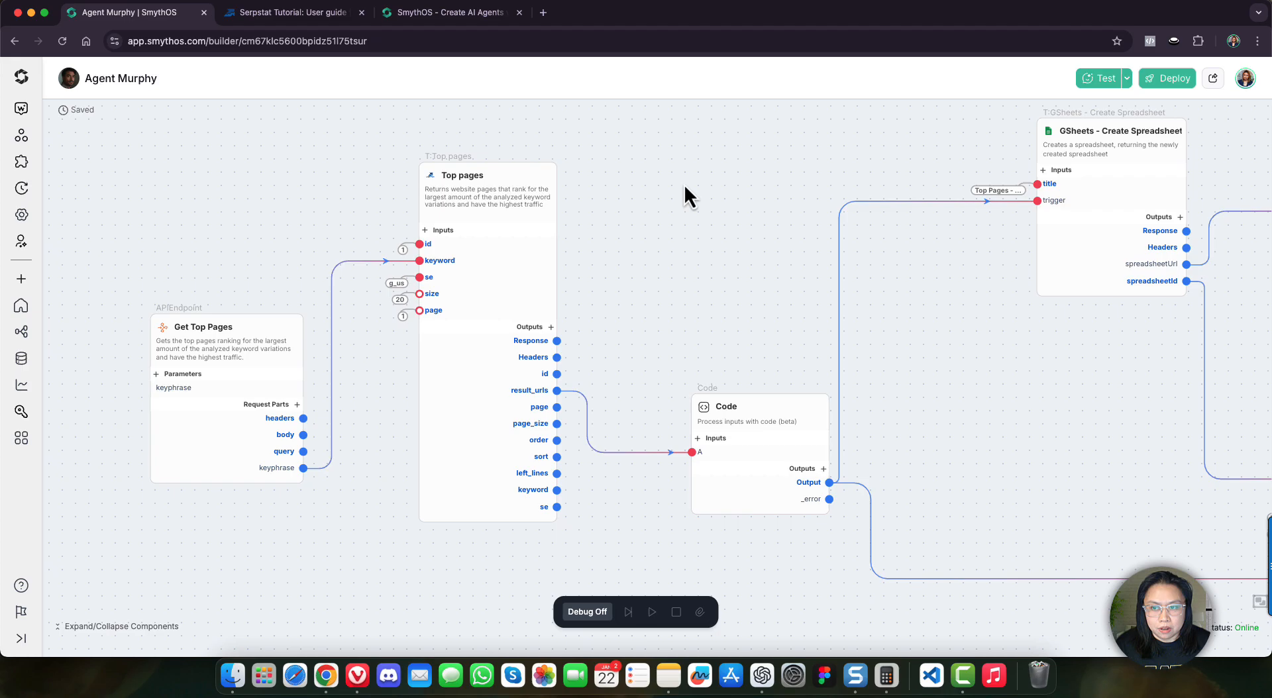
Find Serpstat in the integrations list and expand it to show its components.
left_click(25, 167)
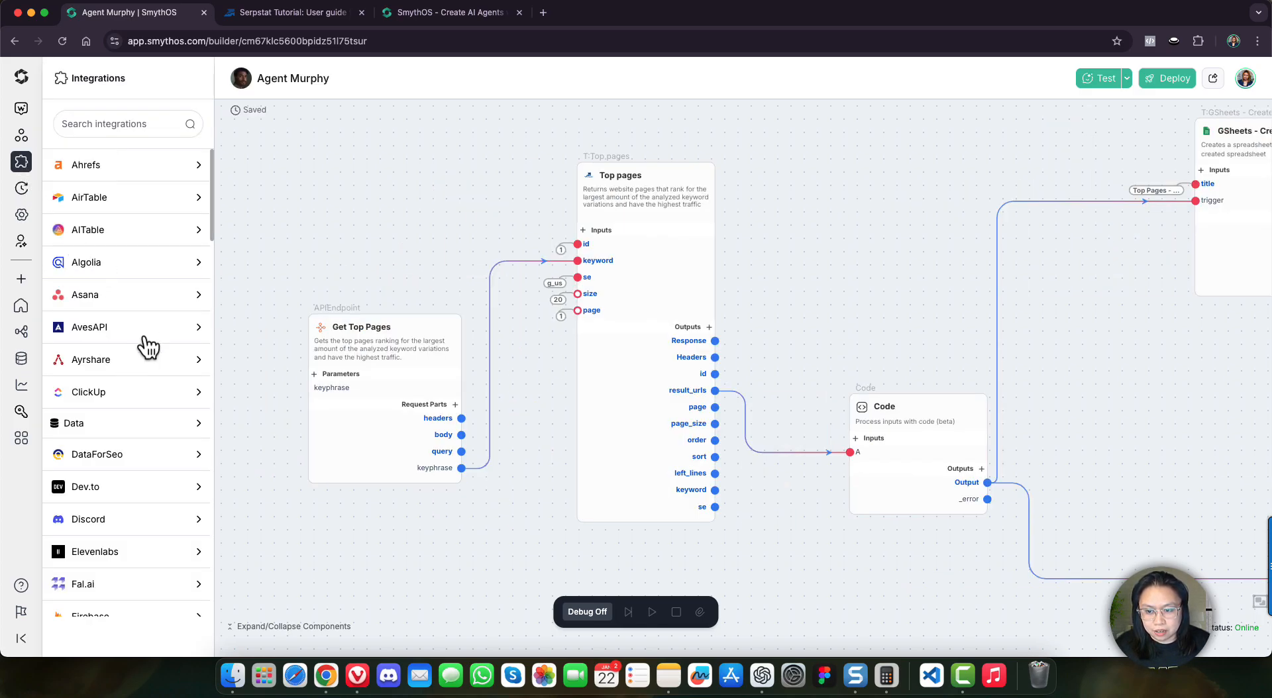
scroll(145, 343, "down", 3)
scroll(146, 346, "down", 15)
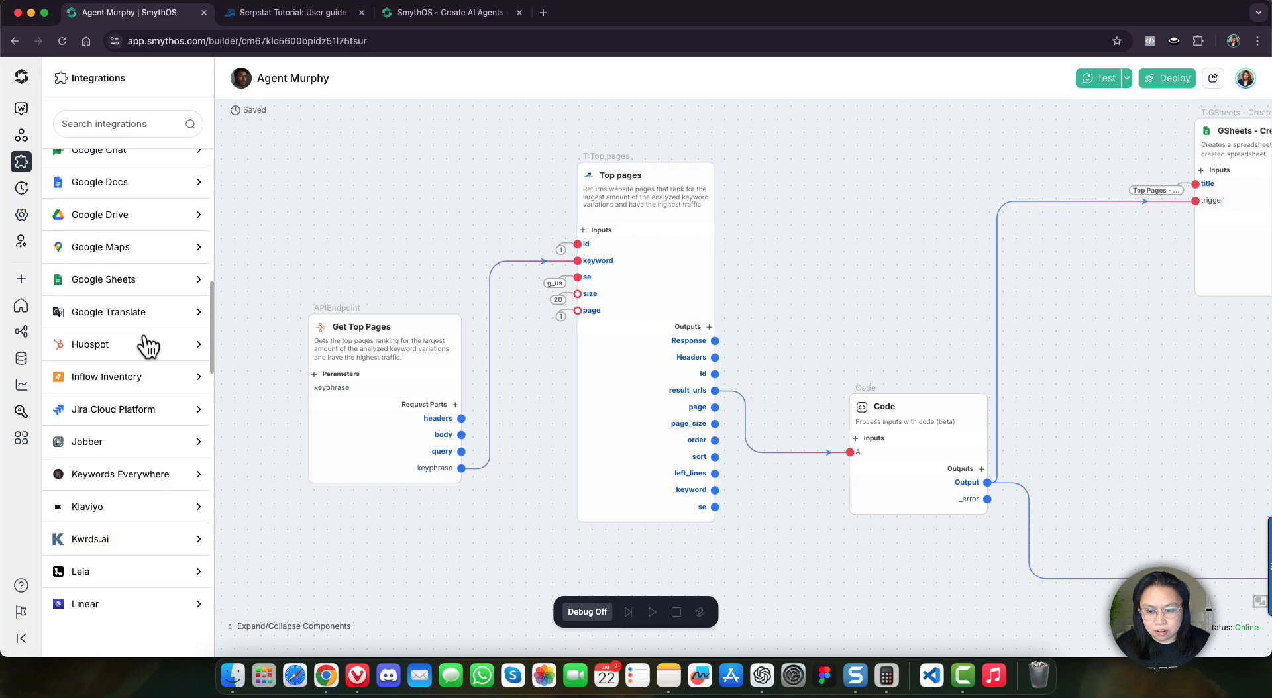
scroll(147, 344, "down", 11)
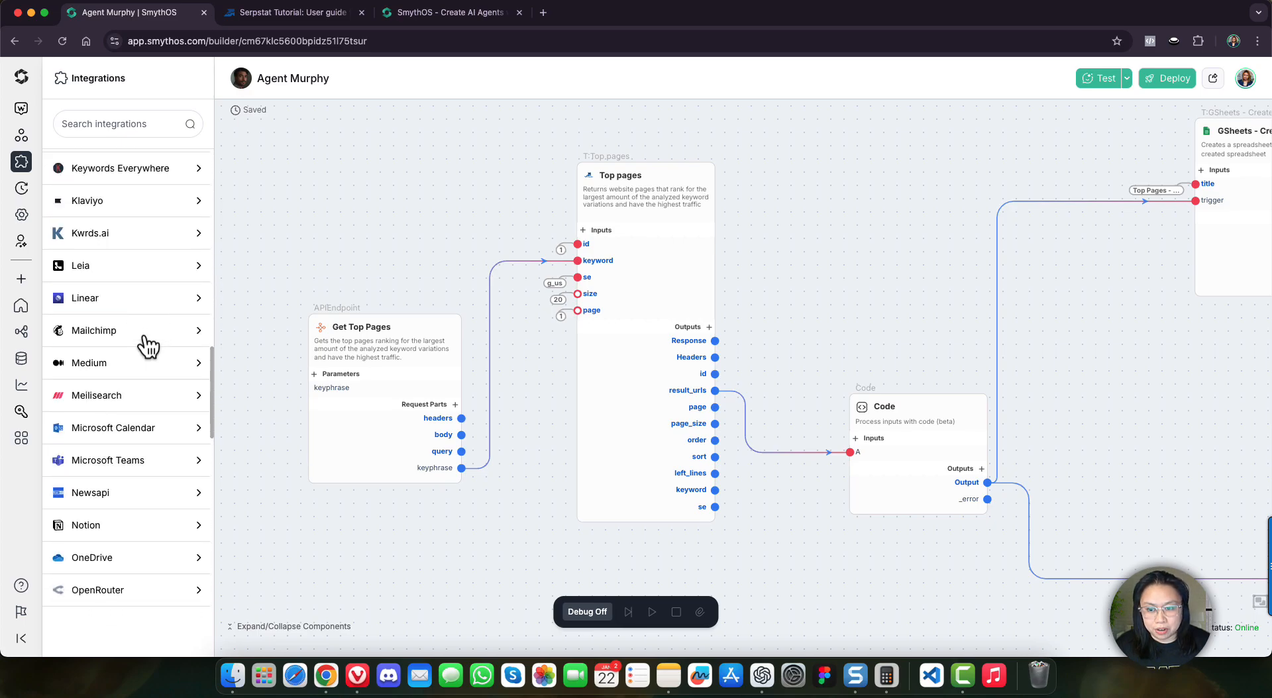
scroll(148, 345, "down", 6)
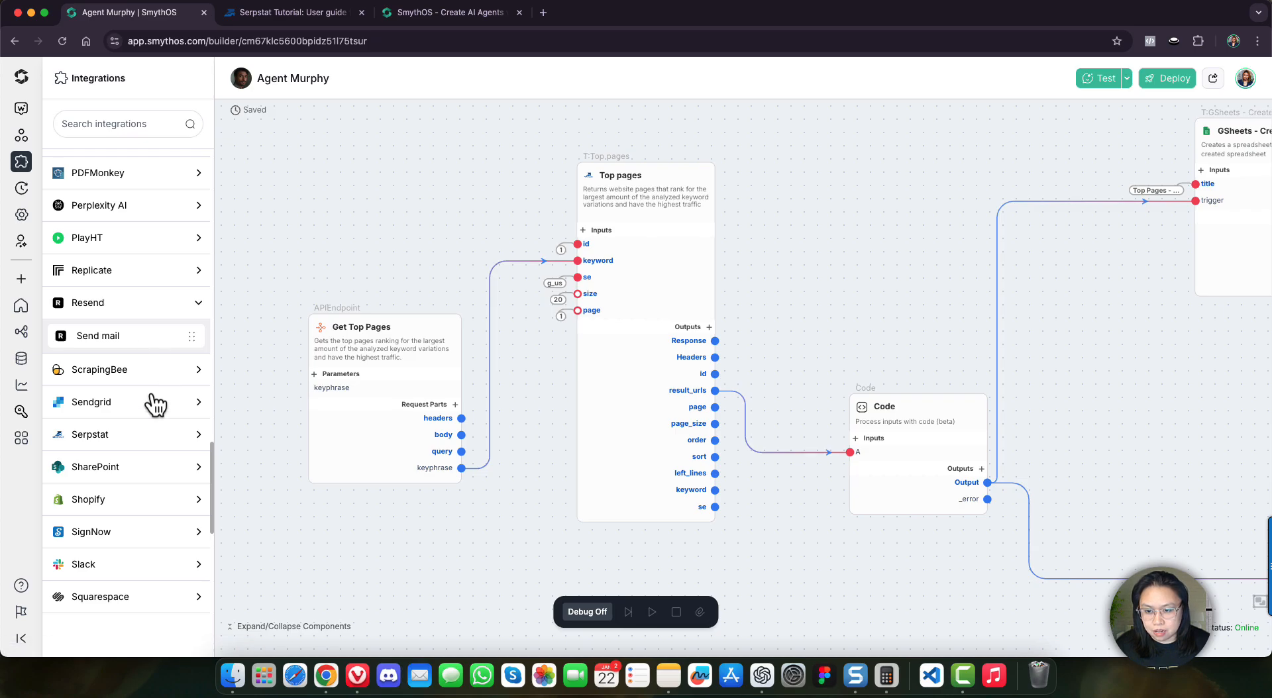
scroll(156, 404, "down", 1)
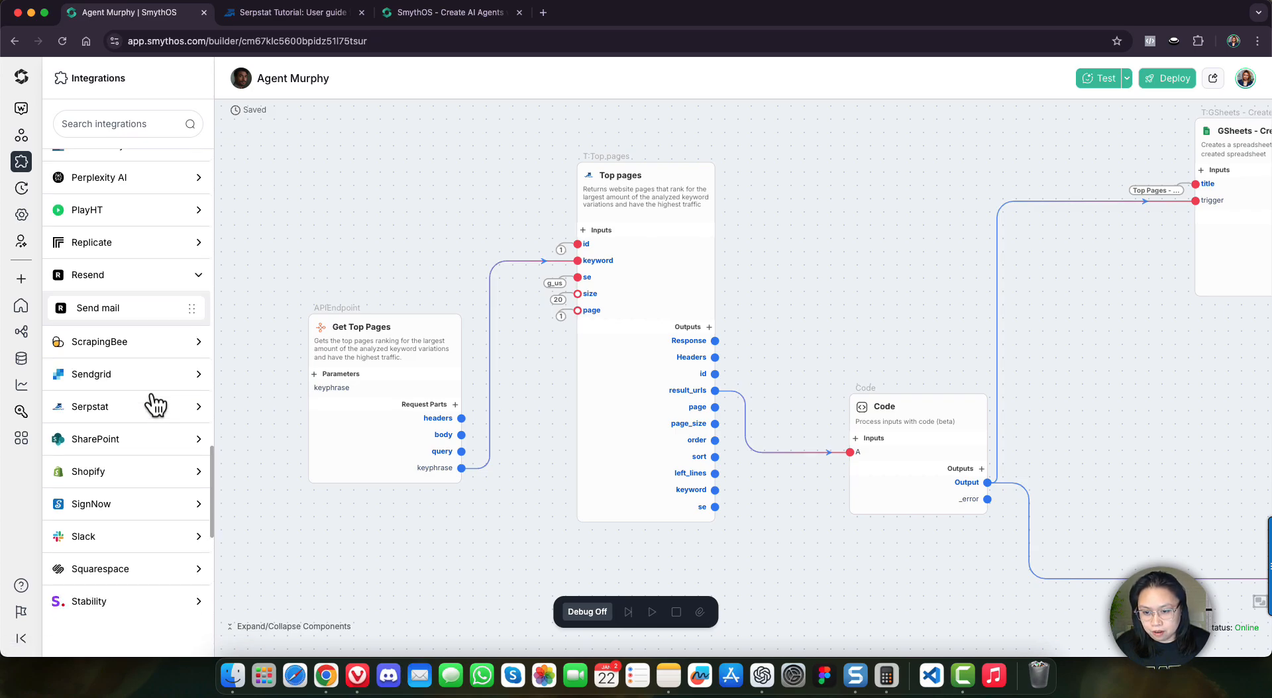
scroll(156, 404, "down", 1)
scroll(155, 404, "down", 1)
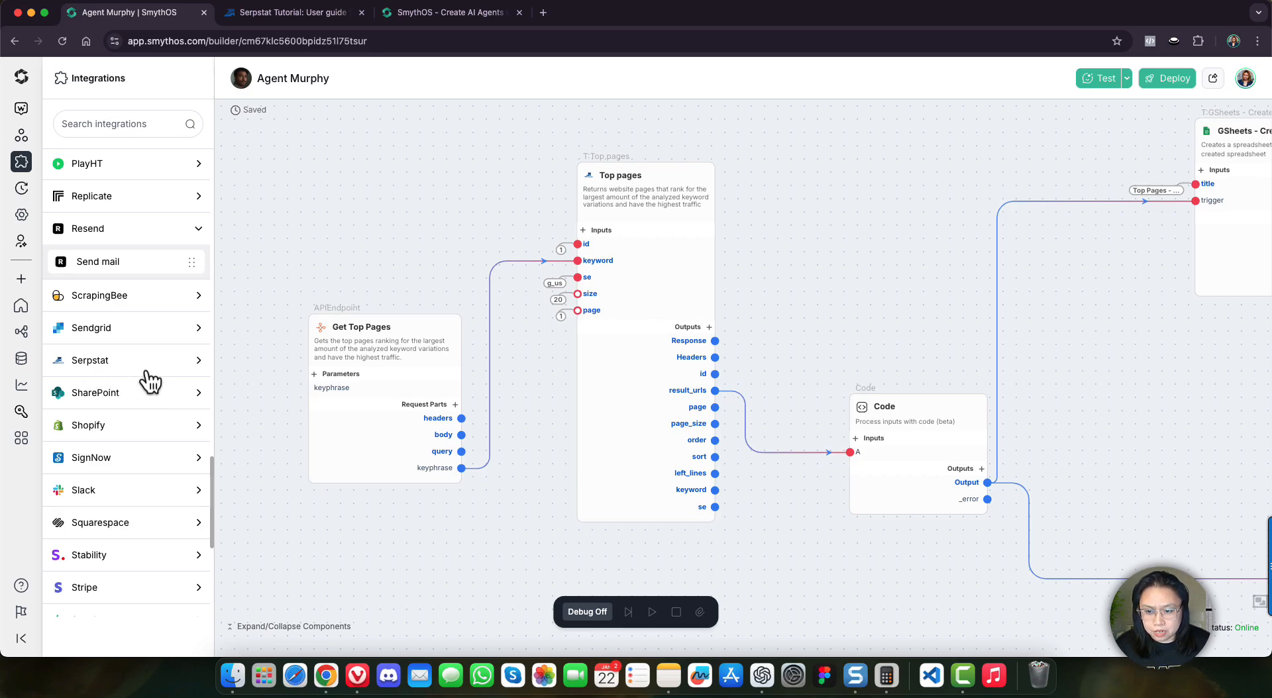
scroll(142, 378, "down", 2)
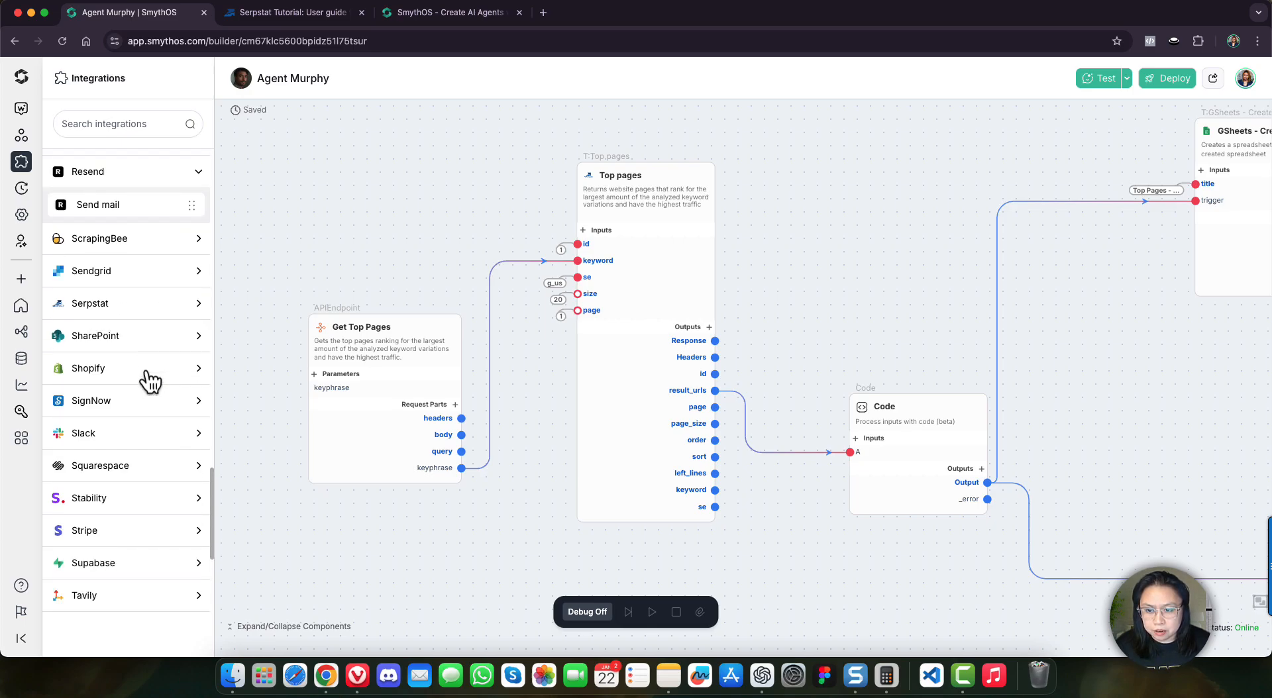
left_click(198, 306)
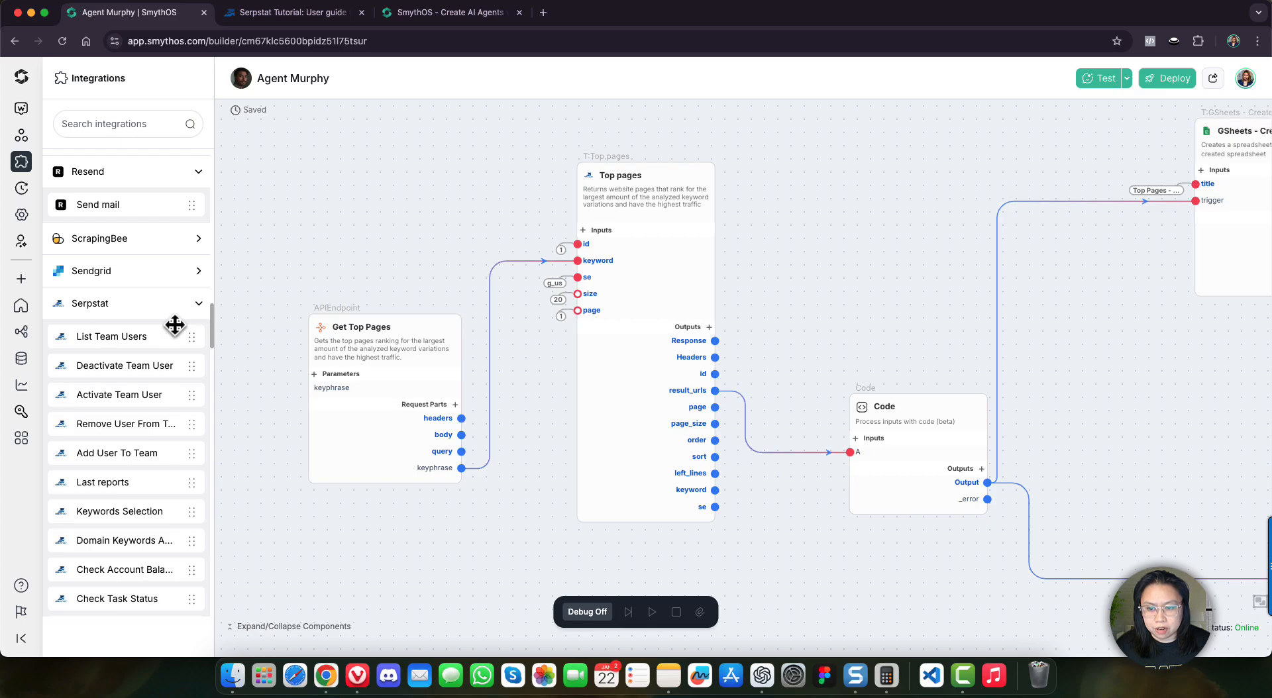
Browse the Serpstat integration's prebuilt components, from List Team Users down to Top Pages and Domain VS Domain.
scroll(168, 331, "down", 5)
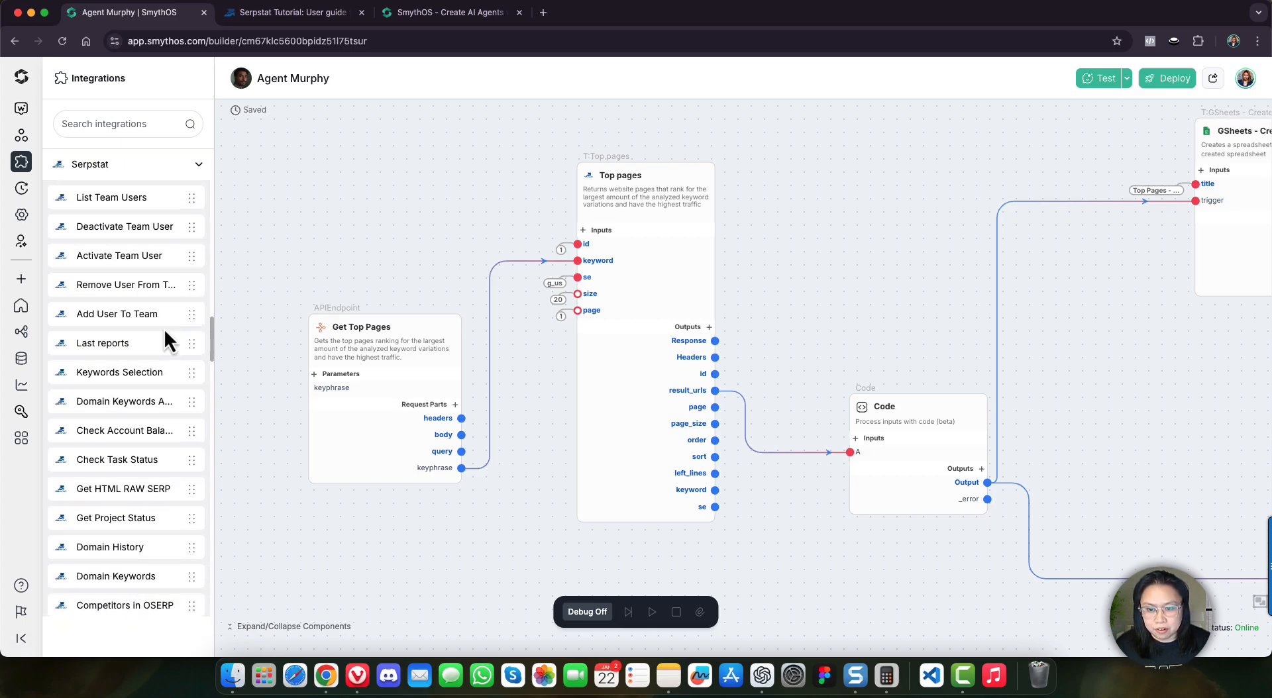
scroll(164, 328, "down", 2)
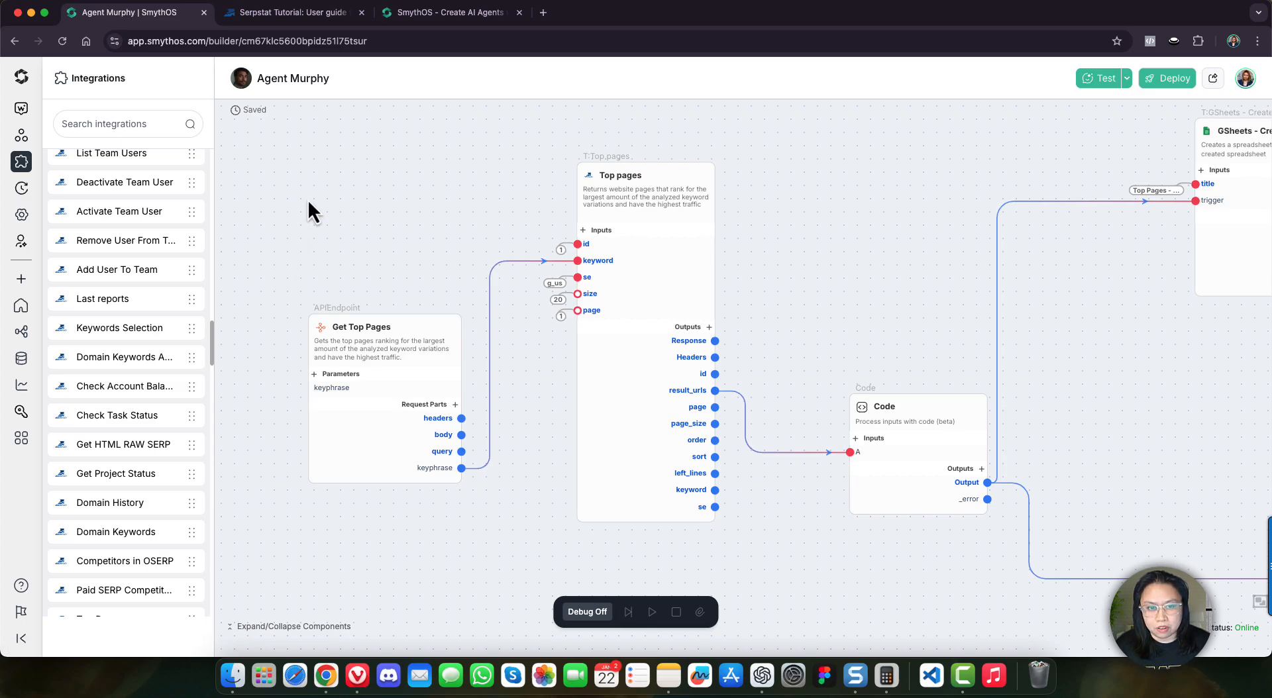
left_click_drag(307, 200, 487, 182)
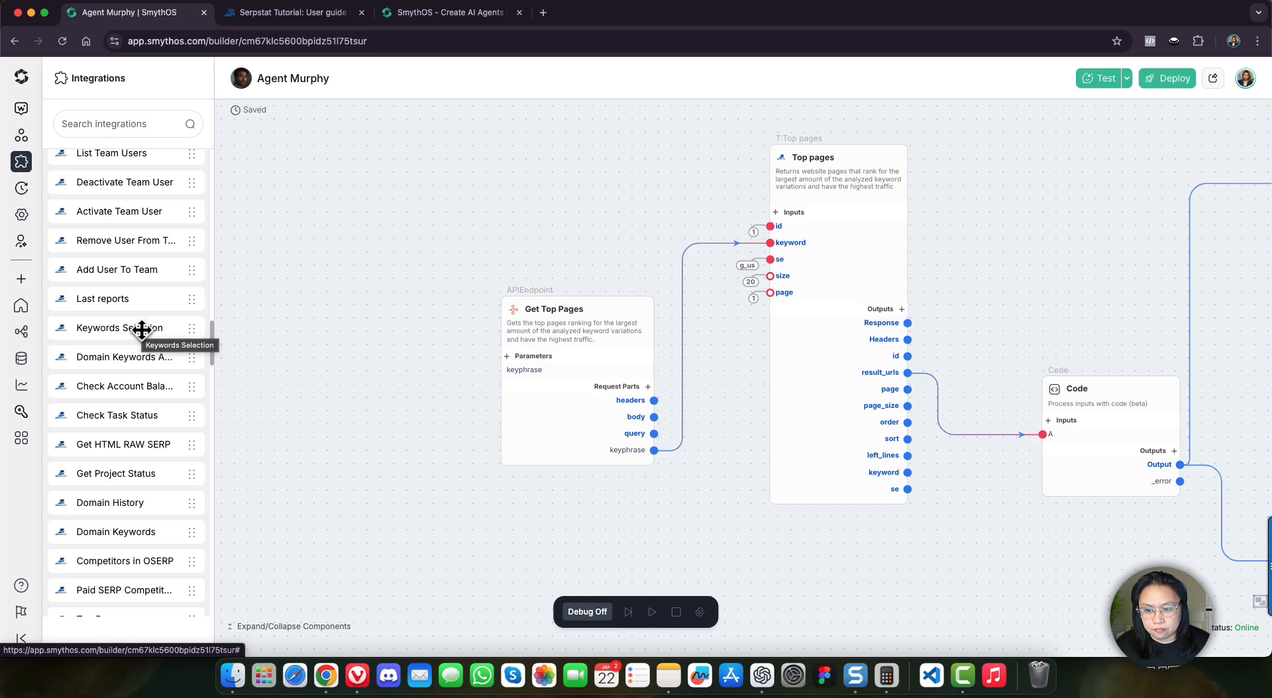
scroll(141, 330, "down", 3)
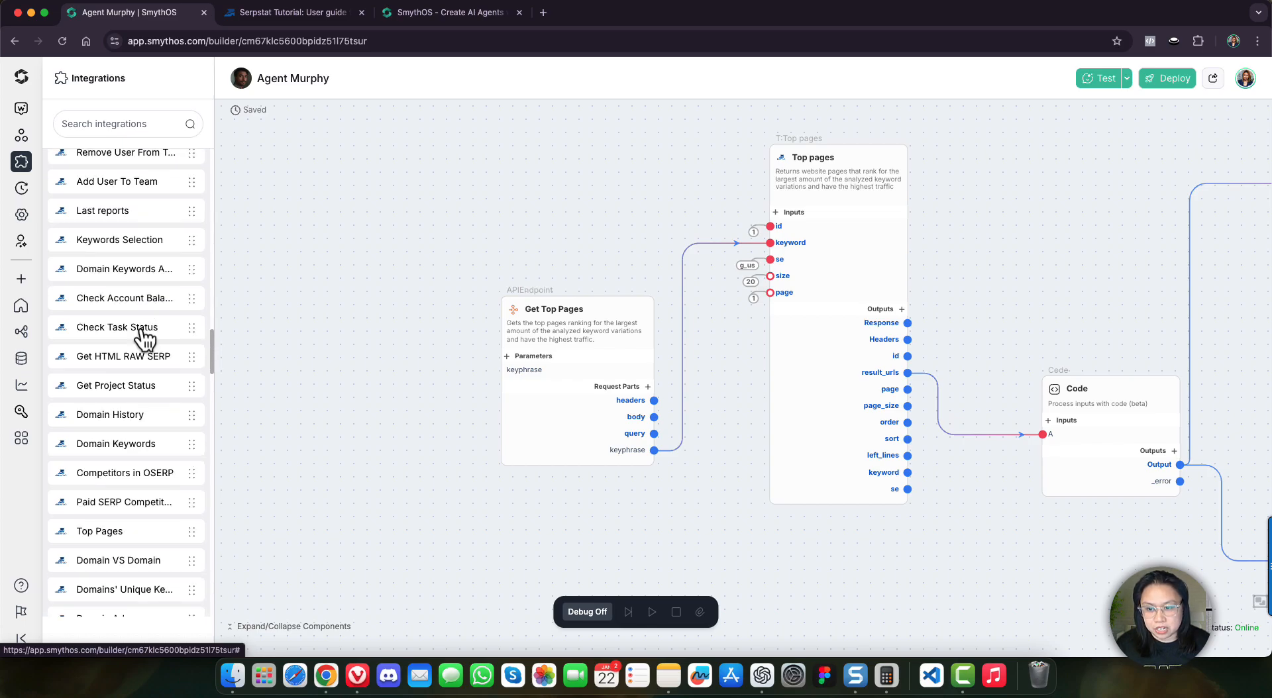
Switch to the Serpstat API documentation and open the Domain Summary page under Domain analysis.
left_click(286, 25)
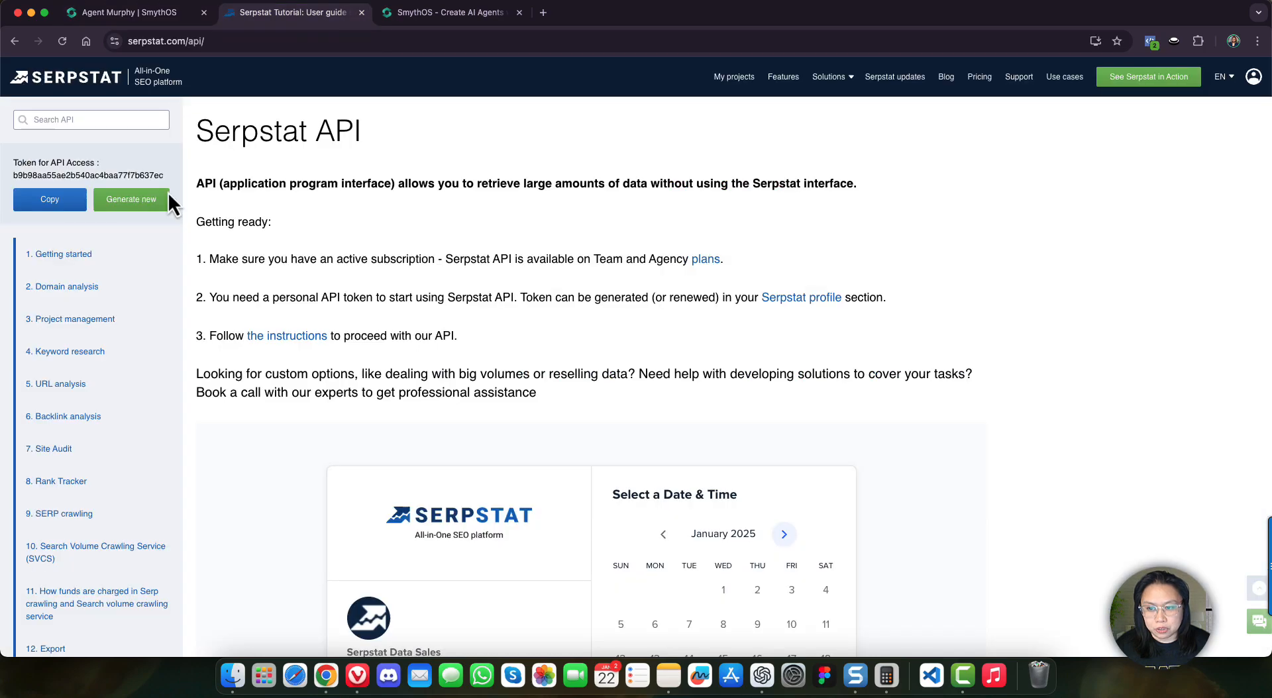
left_click(58, 291)
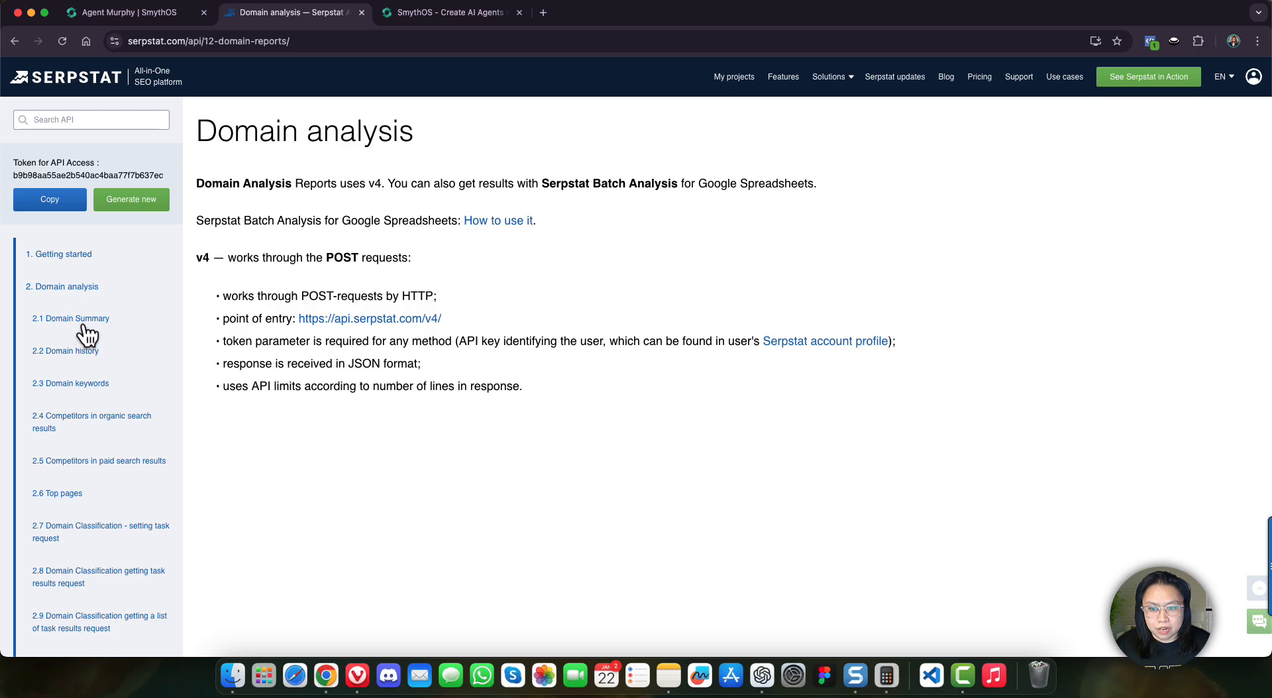
left_click(83, 323)
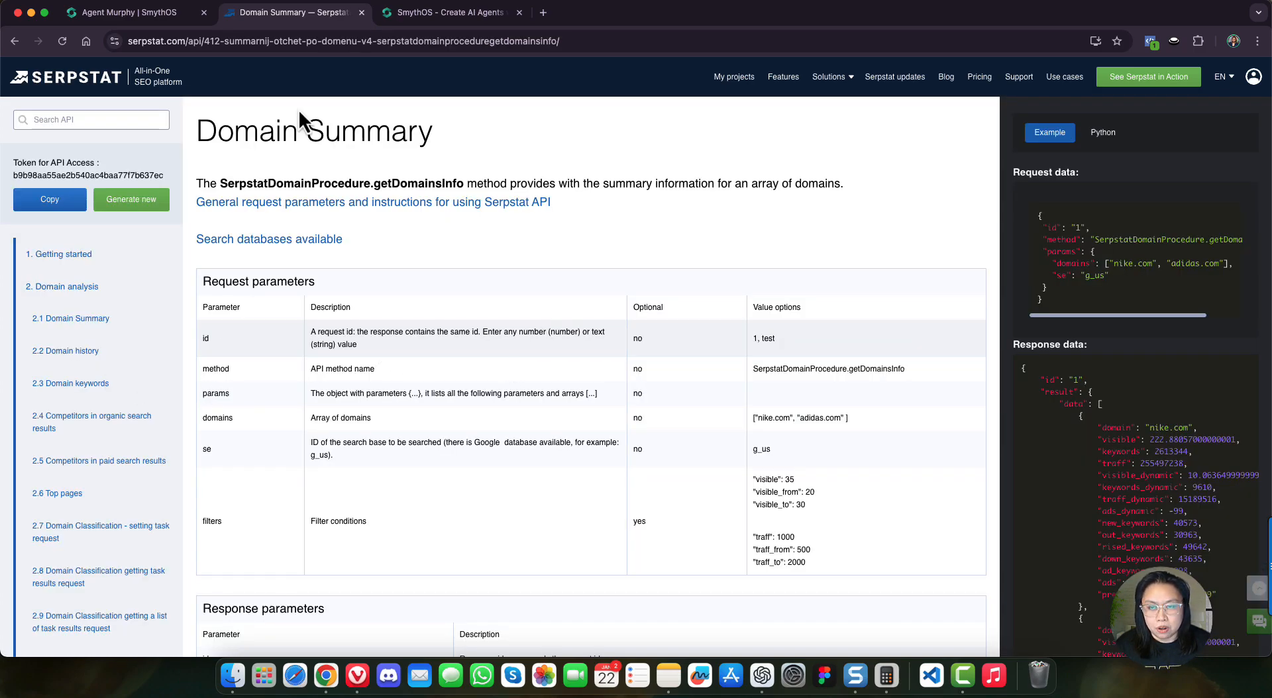
Return to Agent Murphy in SmythOS and add a Call API component to the canvas above the Get Top Pages endpoint.
left_click(155, 22)
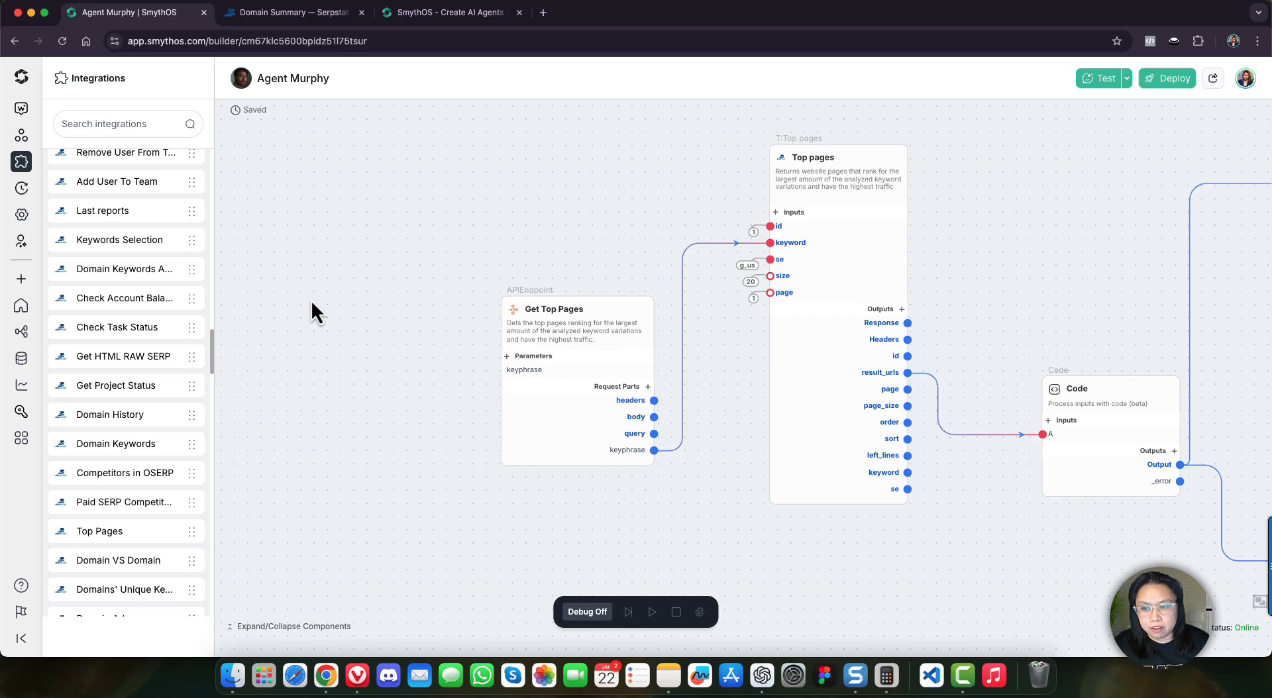
left_click(23, 137)
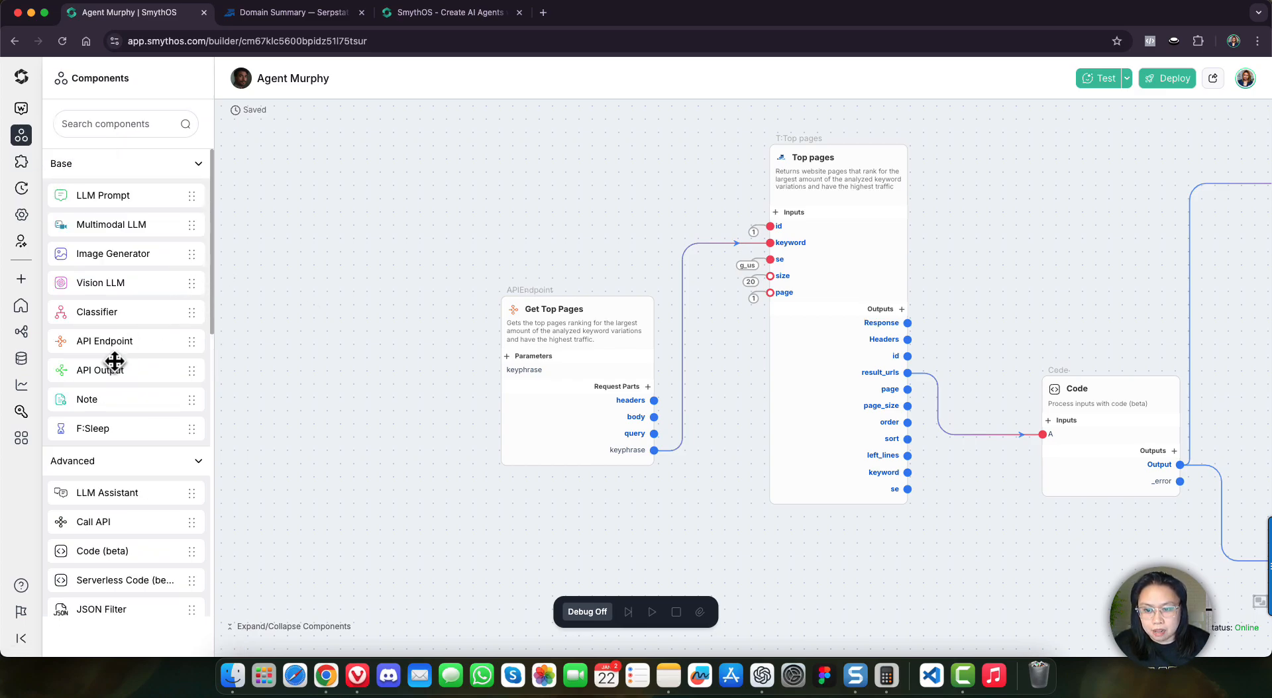
scroll(119, 397, "down", 4)
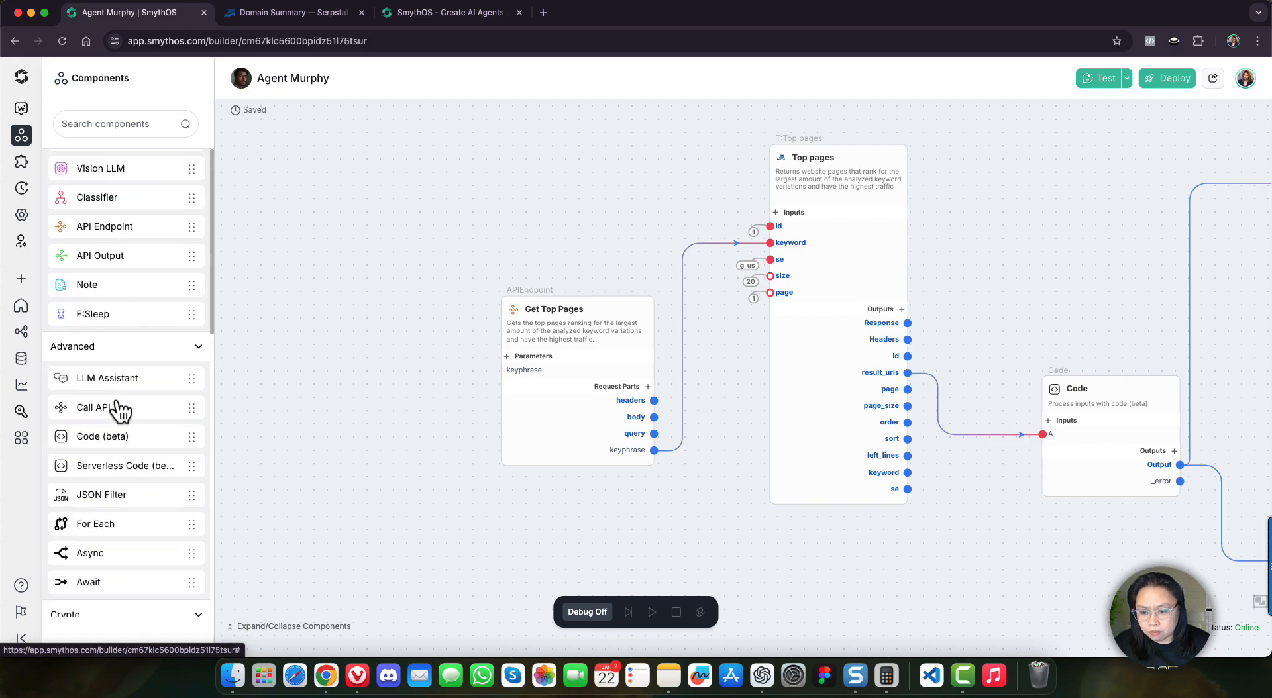
left_click_drag(132, 404, 381, 226)
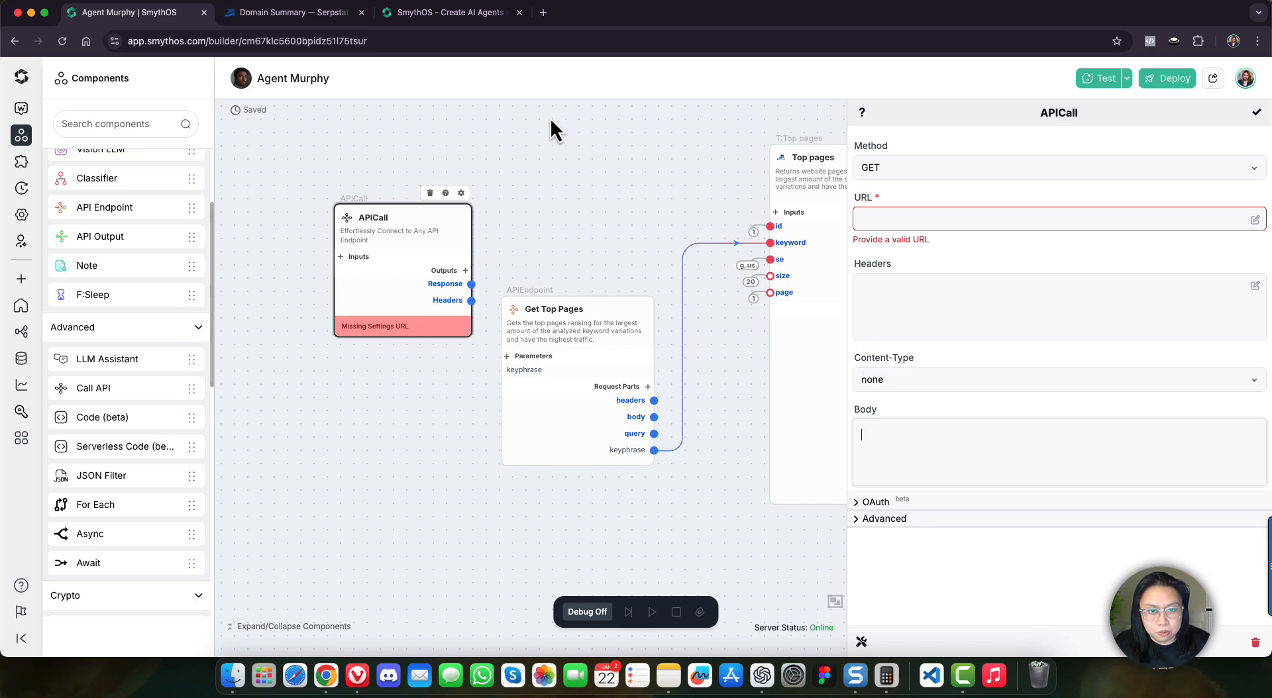
Switch to the Serpstat documentation and check the request parameters of the Domain Summary method.
left_click(296, 17)
scroll(465, 360, "down", 2)
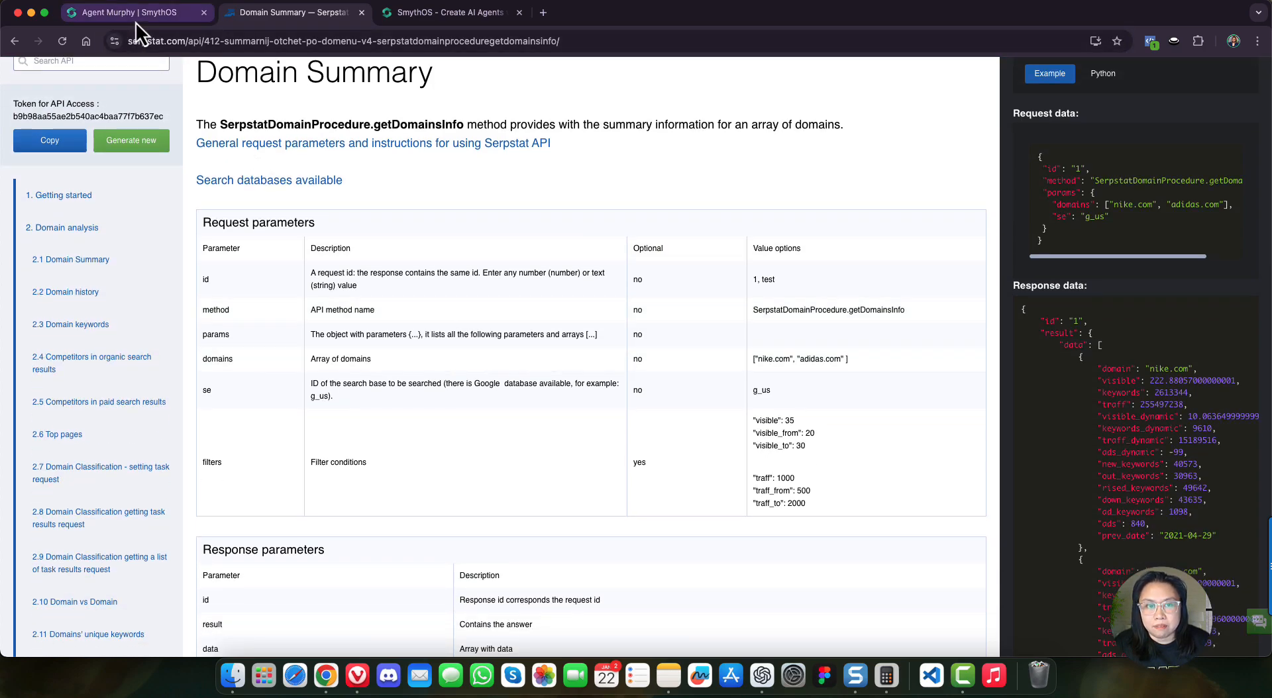
Return to Agent Murphy and delete the APICall component from the canvas.
left_click(135, 22)
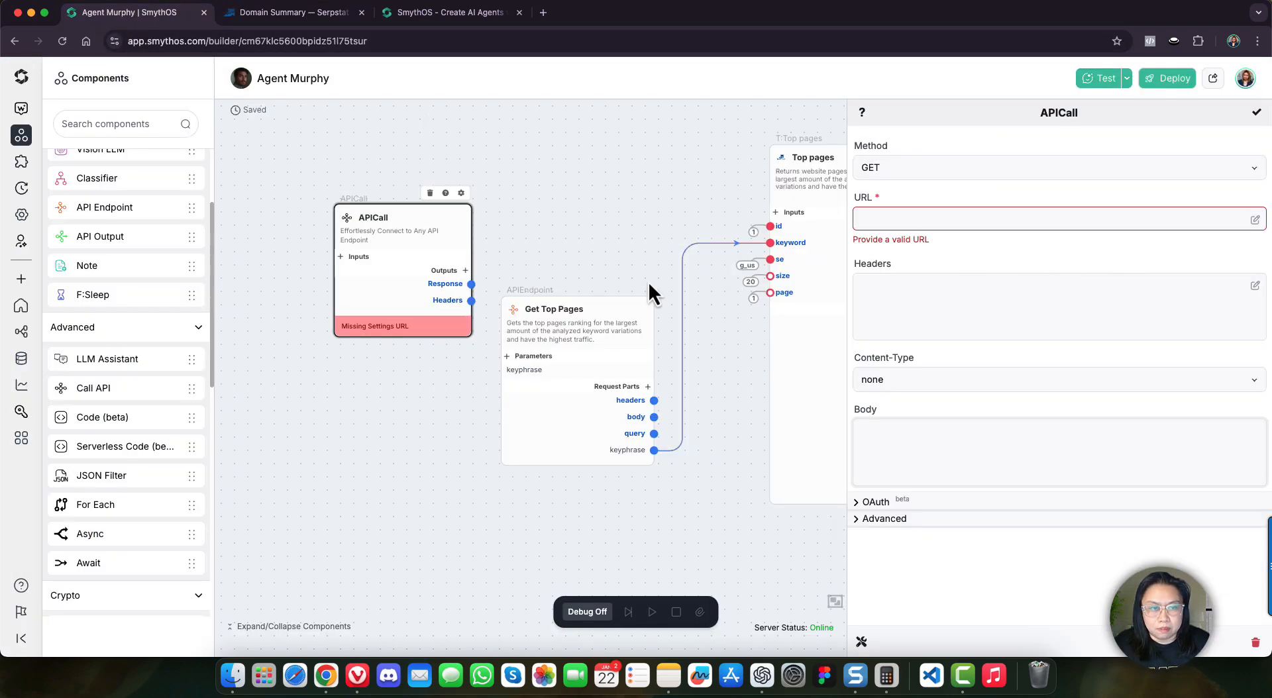
left_click(431, 194)
left_click(749, 395)
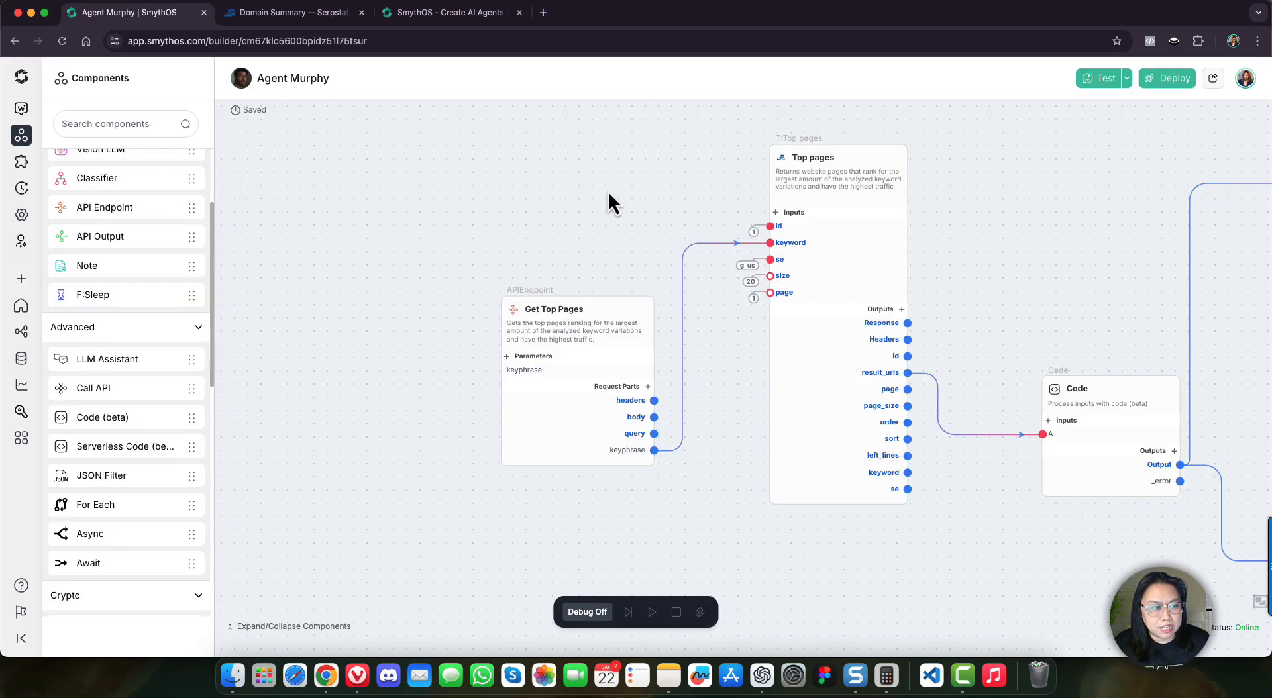
Reopen the integrations list and look over the available Serpstat components again.
left_click_drag(638, 181, 474, 198)
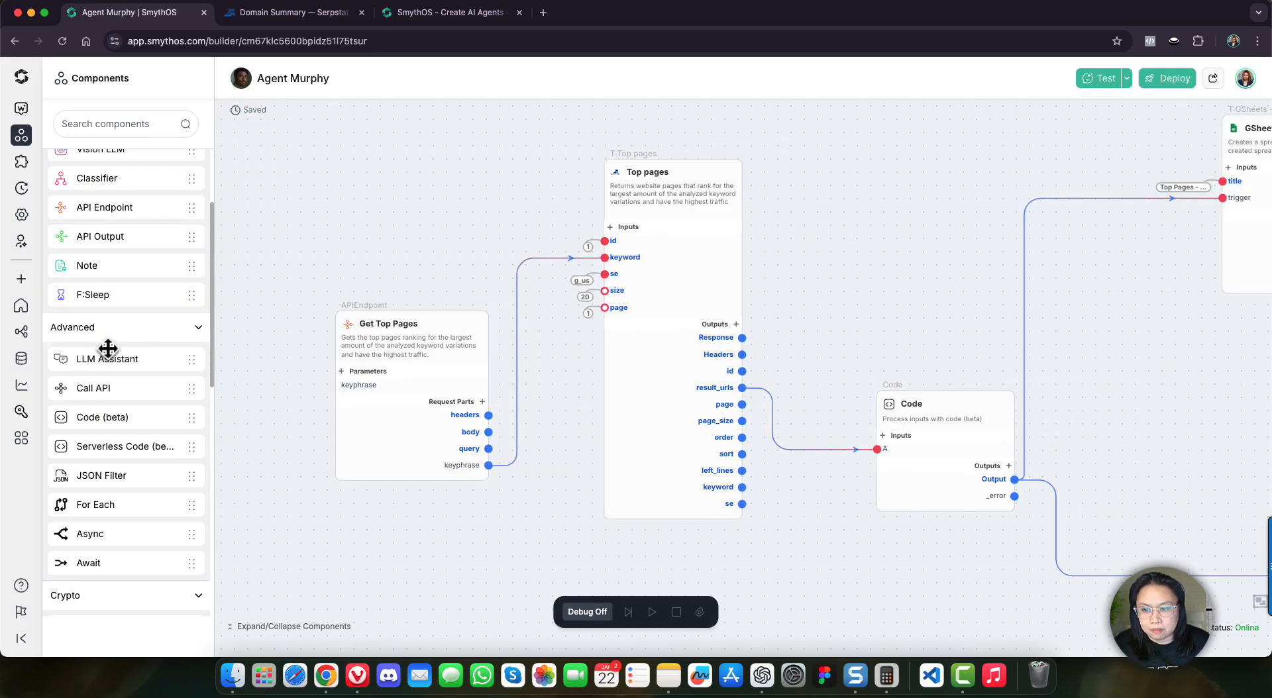
left_click(20, 167)
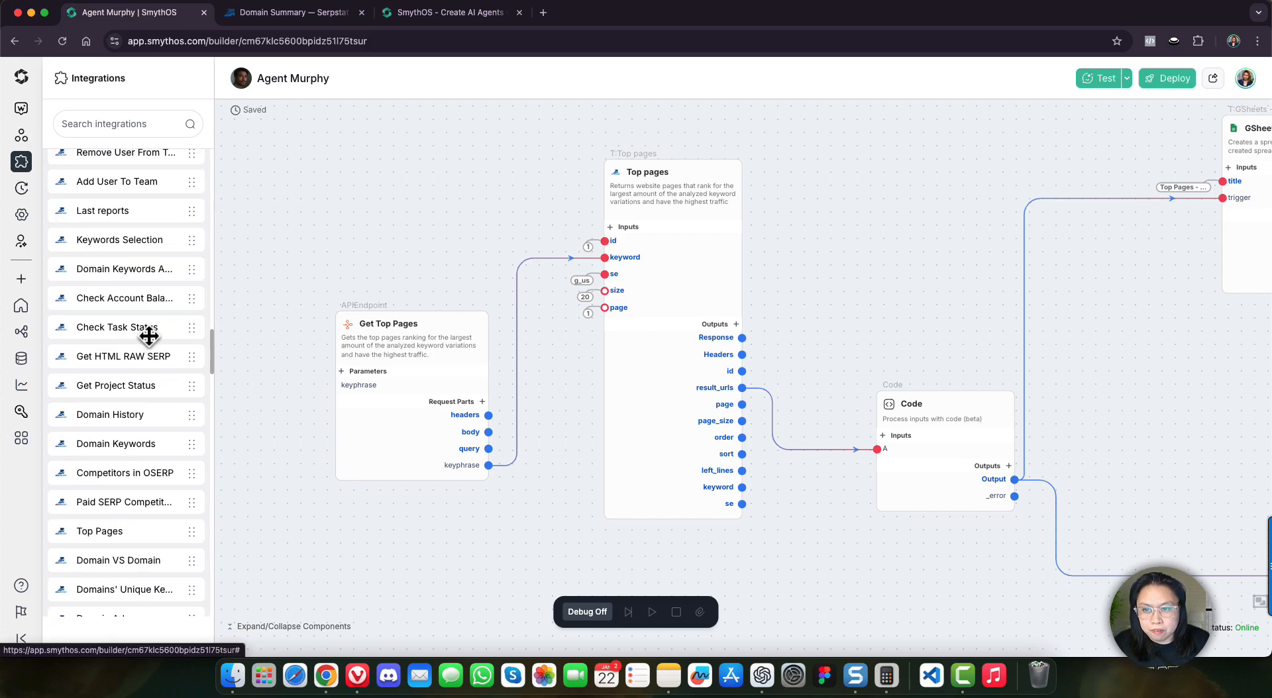
scroll(147, 340, "up", 3)
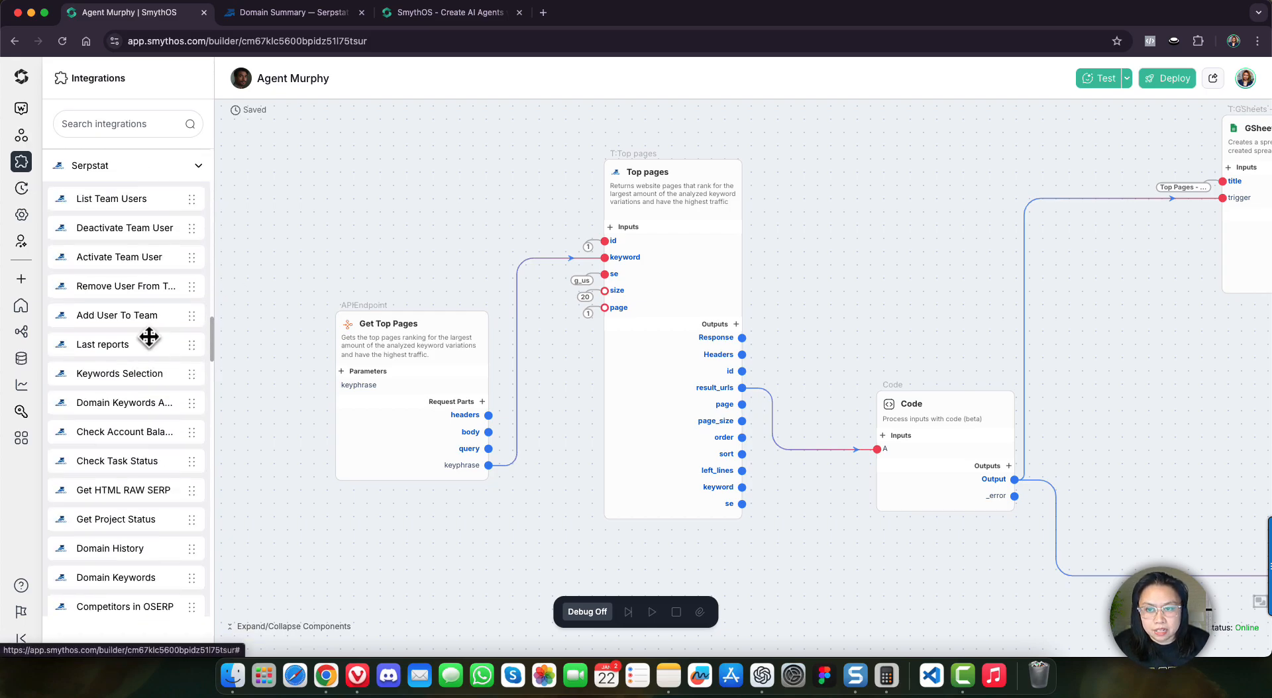
scroll(148, 338, "up", 1)
scroll(148, 338, "down", 2)
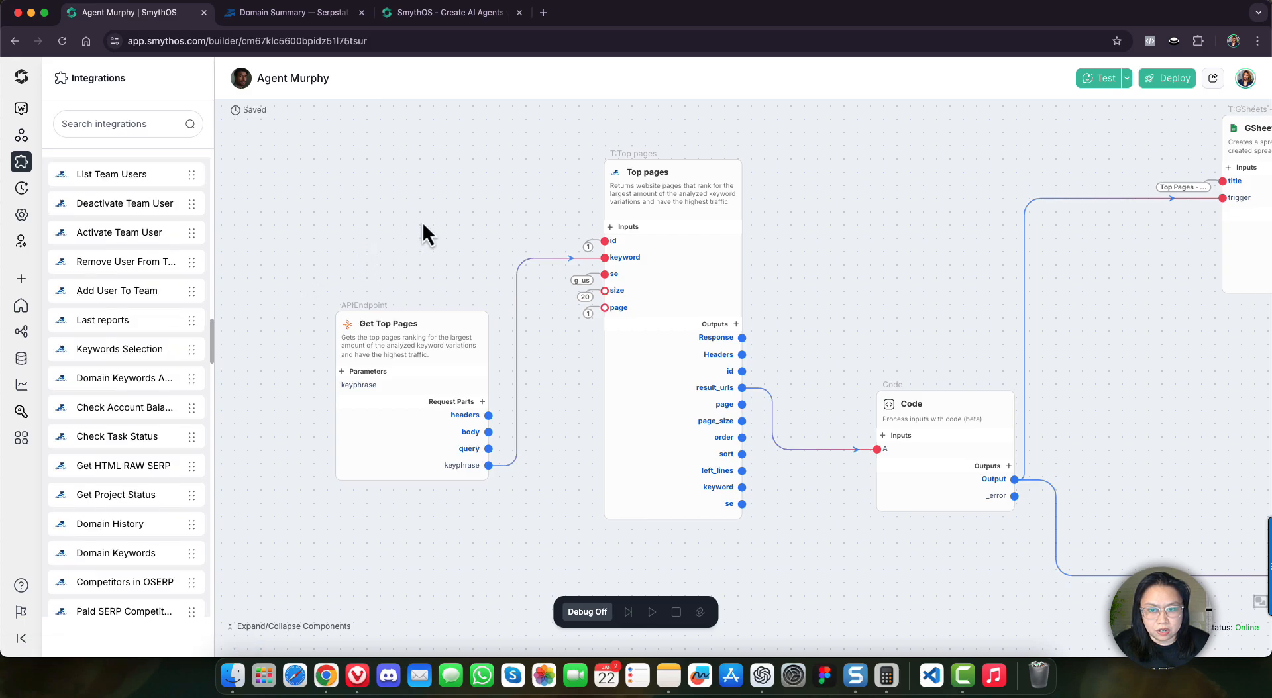
Review the default value of the Top pages component's size input and save the input settings.
scroll(418, 233, "right", 2)
scroll(408, 240, "right", 3)
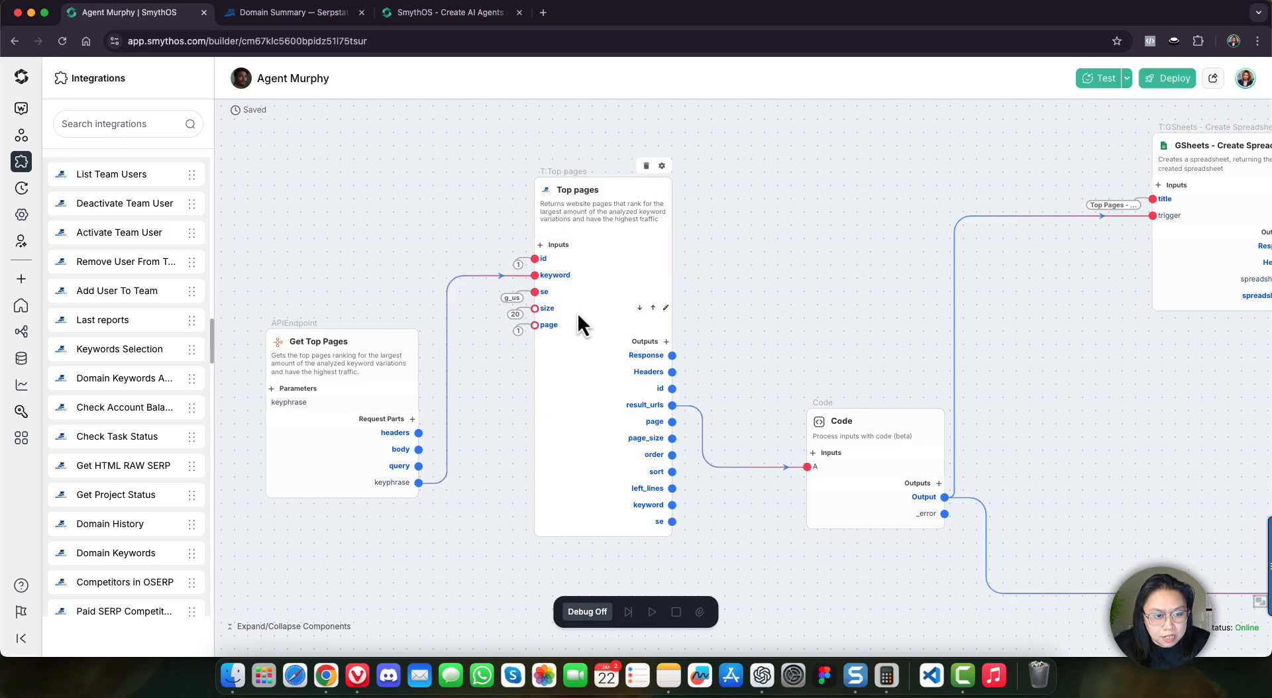
left_click(665, 309)
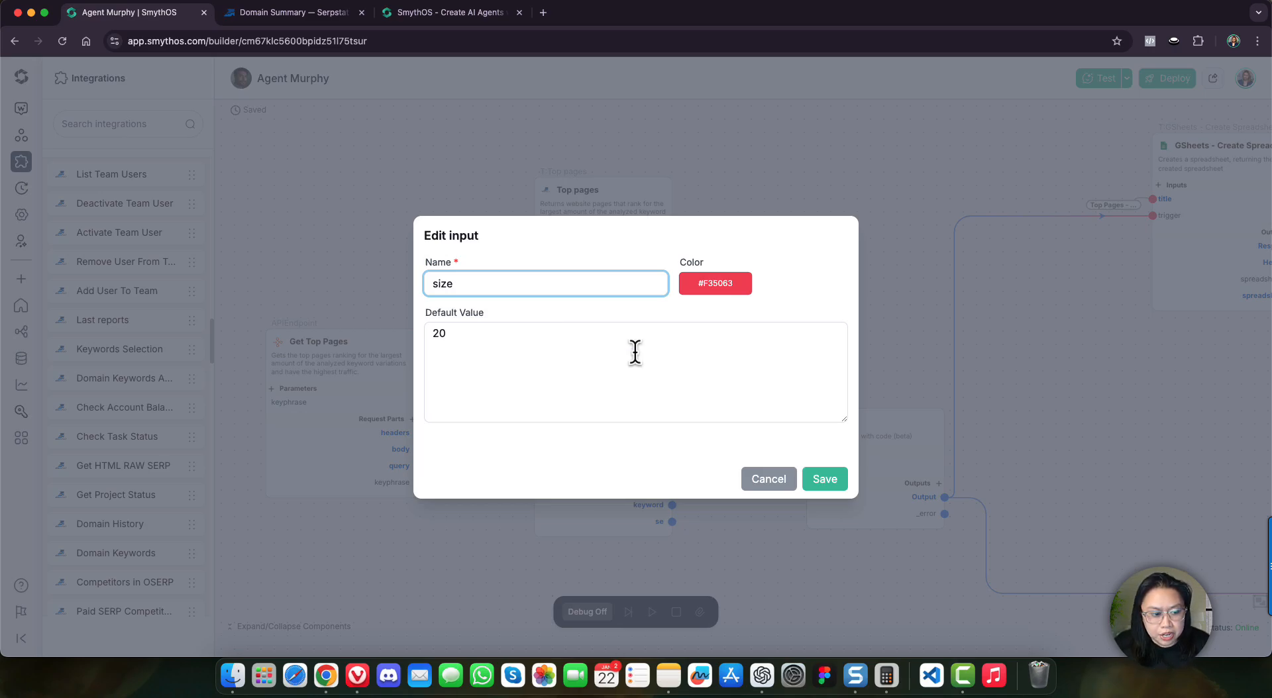
left_click(826, 479)
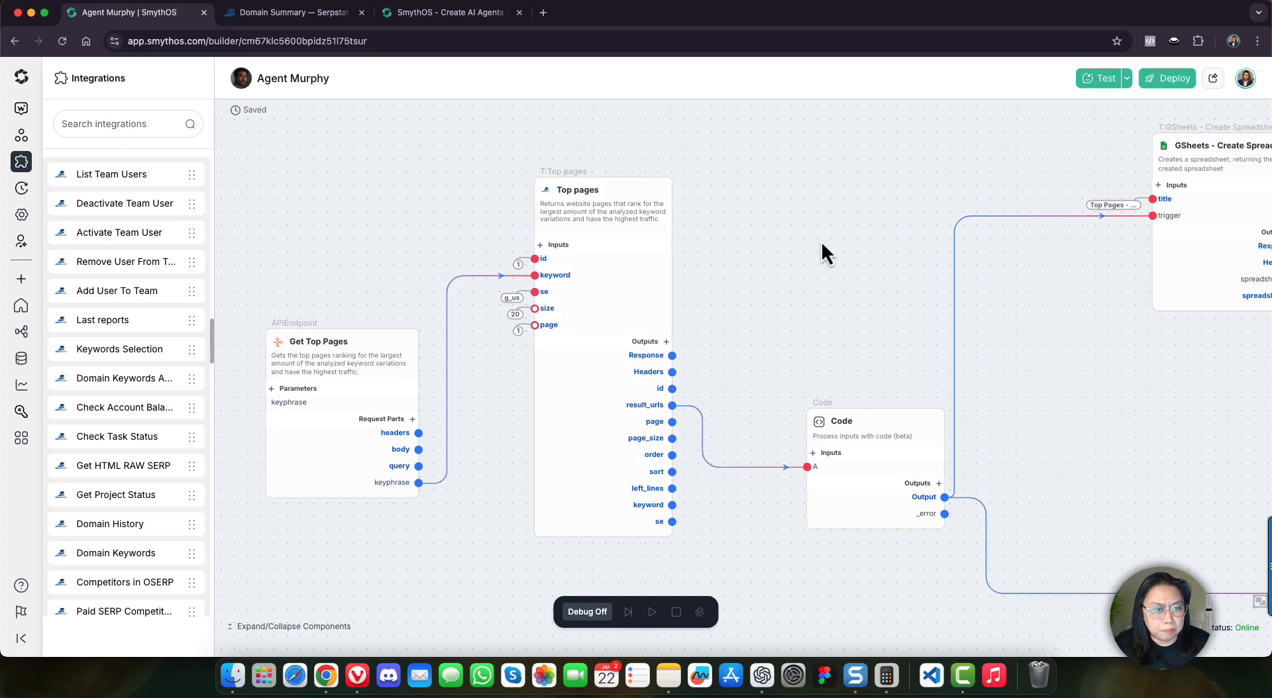
Examine the workflow from Get Top Pages through the Top pages and Code components to the Google Sheets components.
scroll(820, 241, "right", 3)
scroll(814, 237, "left", 2)
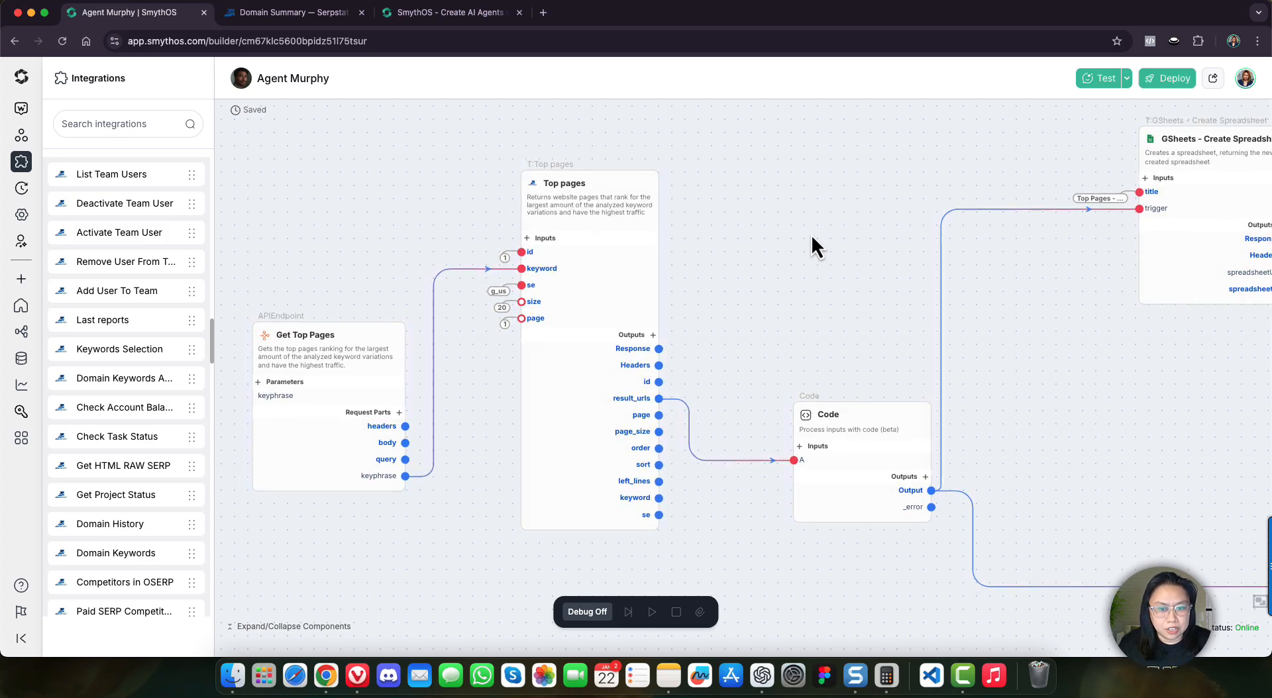
scroll(375, 245, "down", 2)
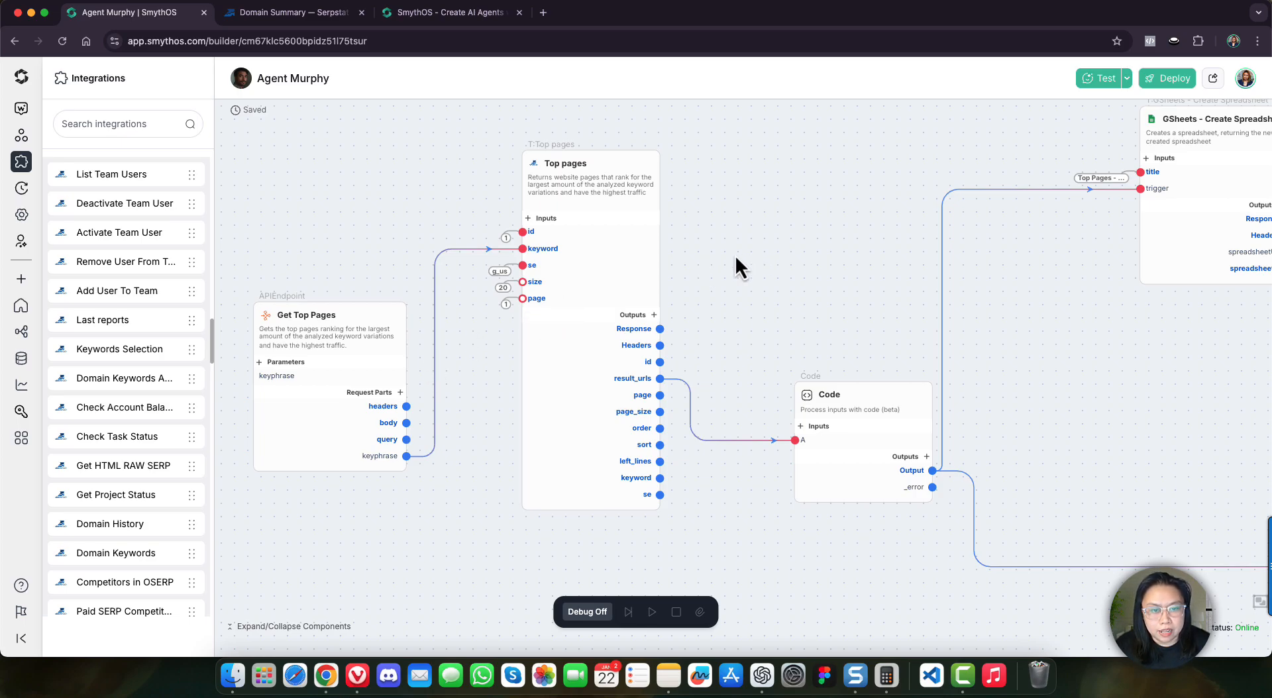
scroll(734, 256, "right", 2)
scroll(273, 397, "up", 1)
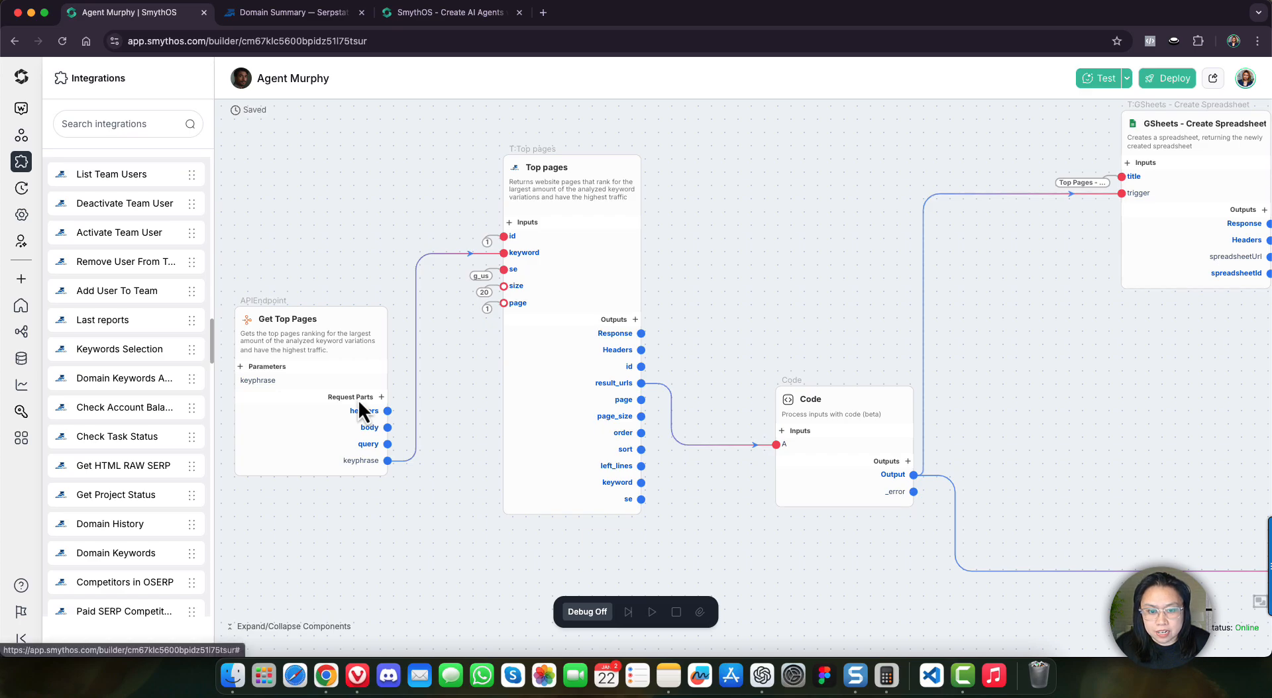
left_click_drag(442, 405, 372, 409)
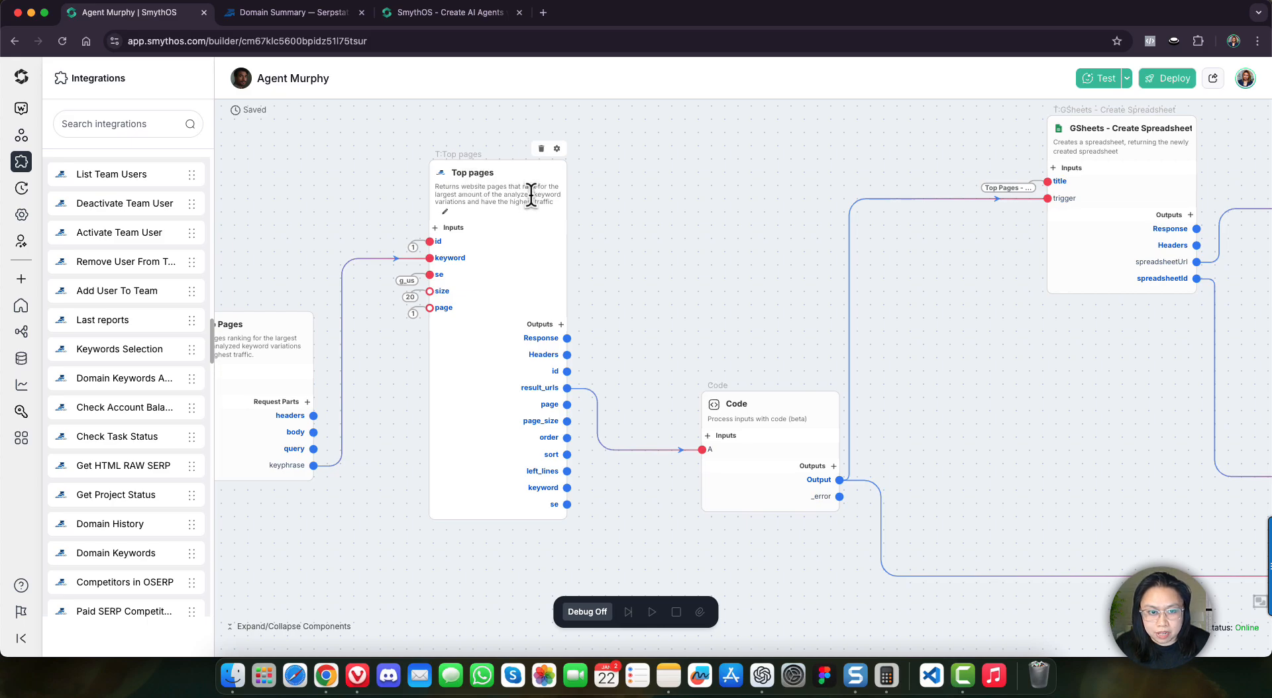
left_click_drag(649, 252, 511, 244)
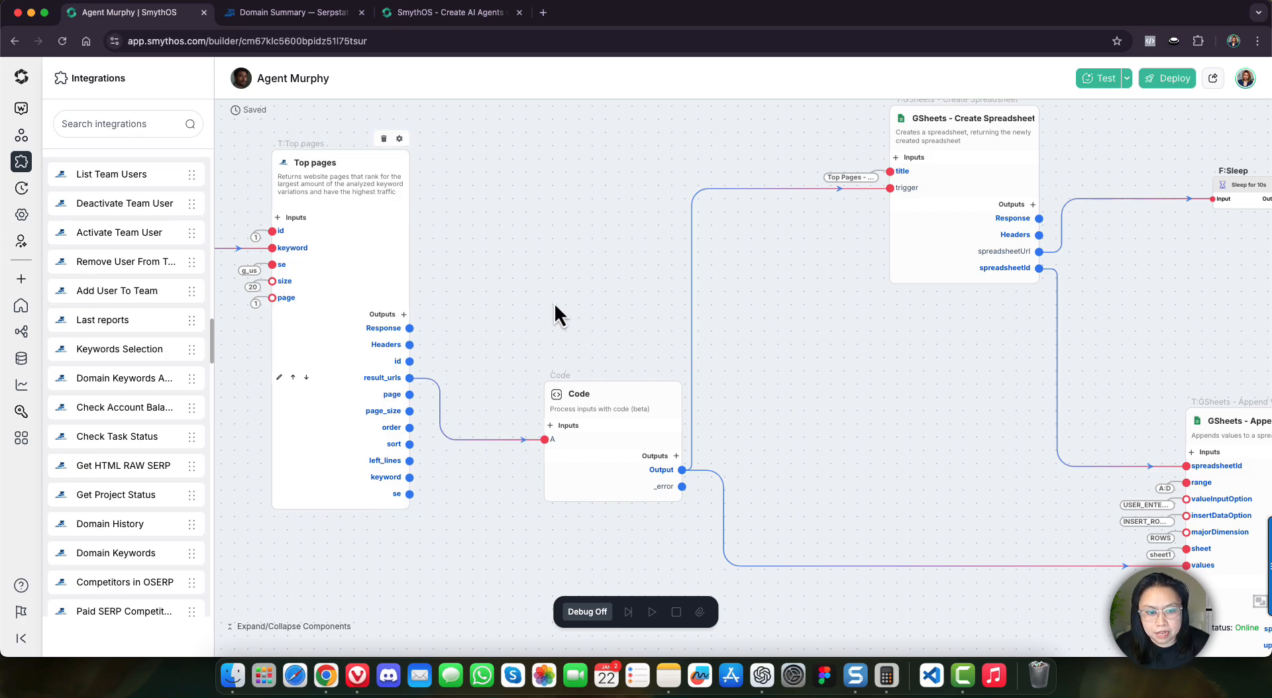
left_click_drag(515, 286, 403, 239)
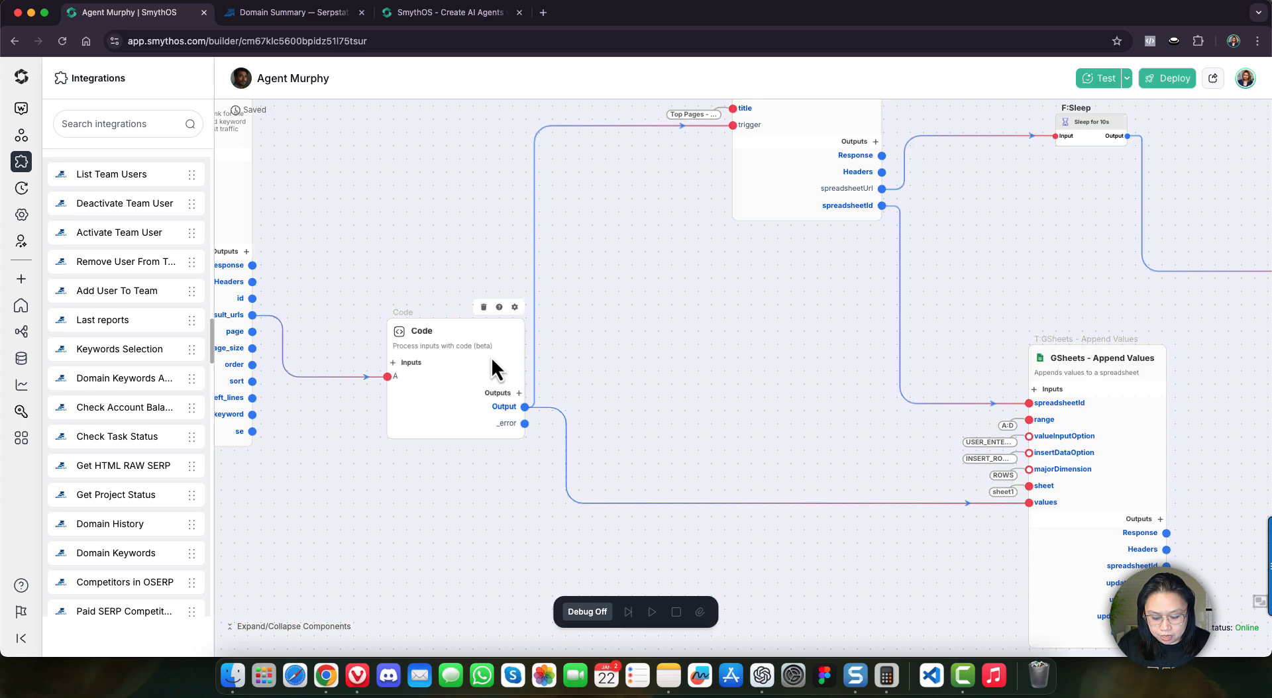
Review the variables and the header-row script in the Code component's settings, and close the settings.
scroll(491, 365, "down", 5)
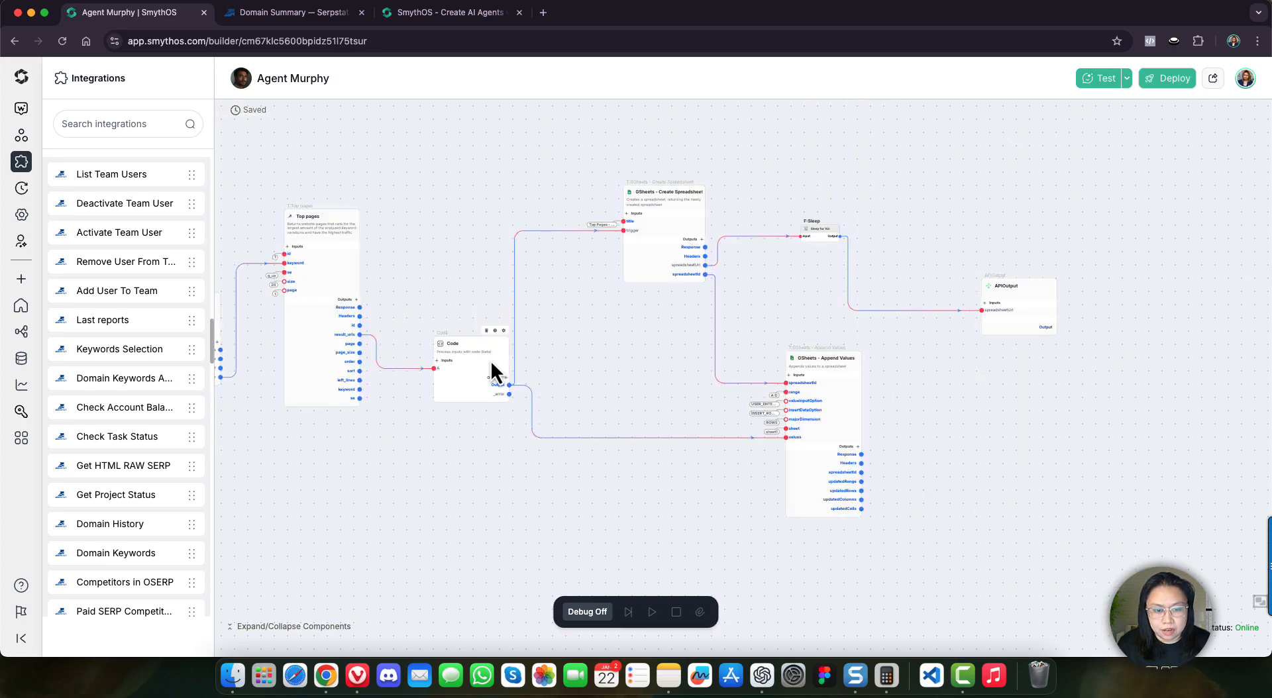
scroll(491, 365, "up", 5)
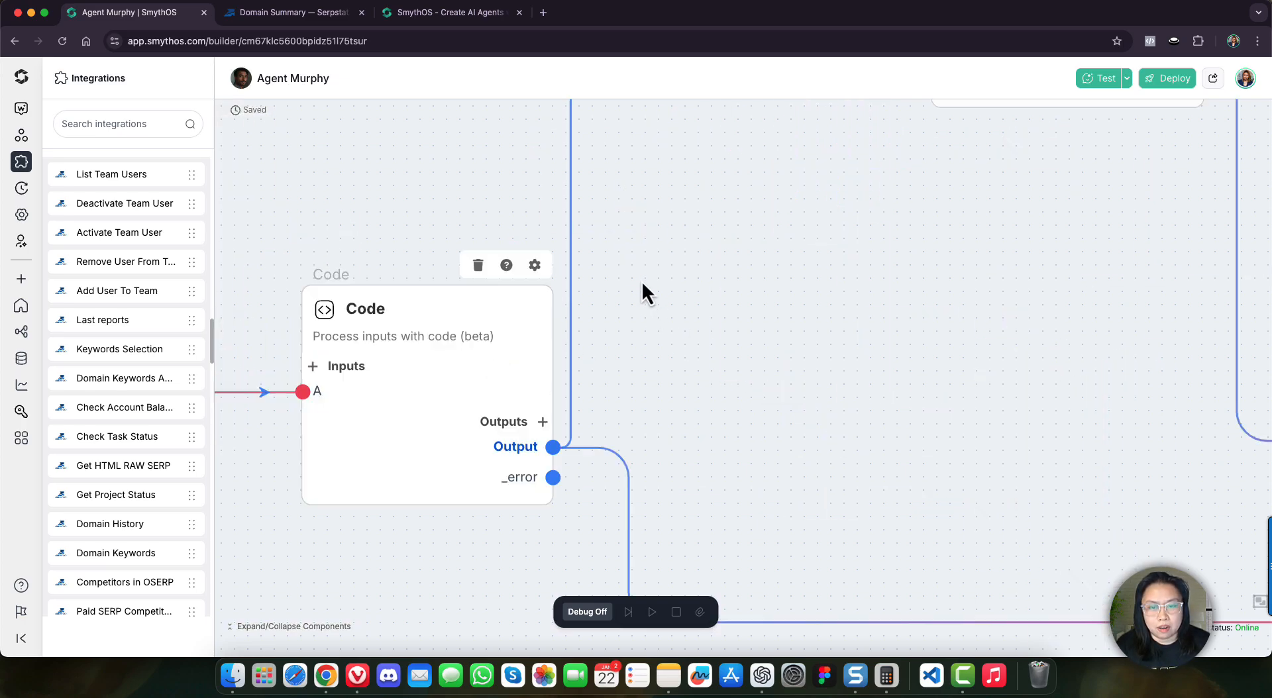
left_click_drag(539, 281, 499, 232)
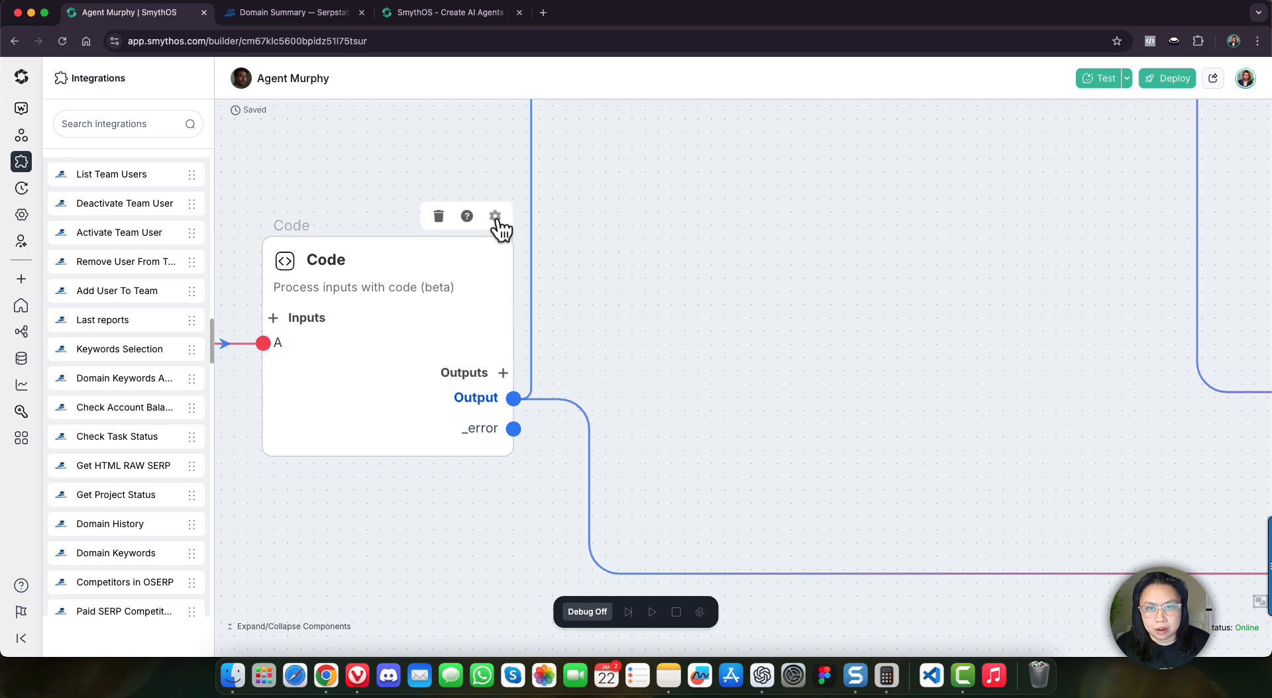
left_click(496, 219)
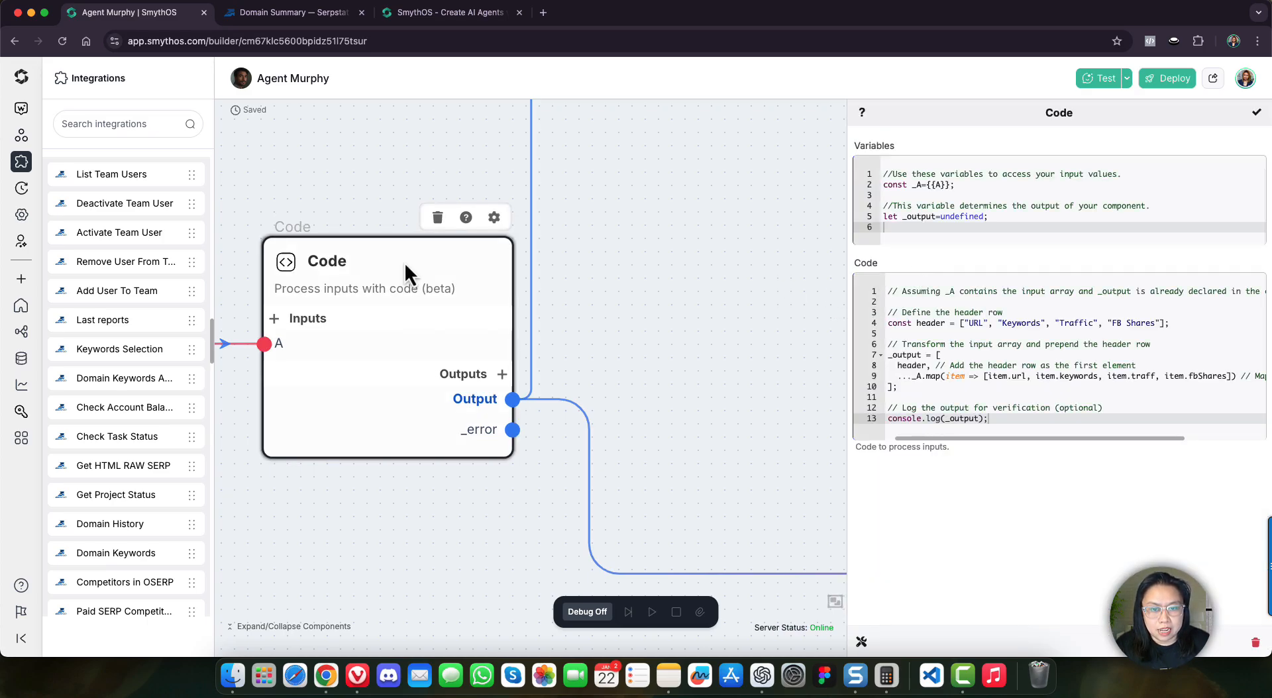
left_click(1257, 116)
Trace the Code component's connections from Top pages' result_urls output to the trigger input of GSheets - Create Spreadsheet.
left_click_drag(686, 240, 844, 253)
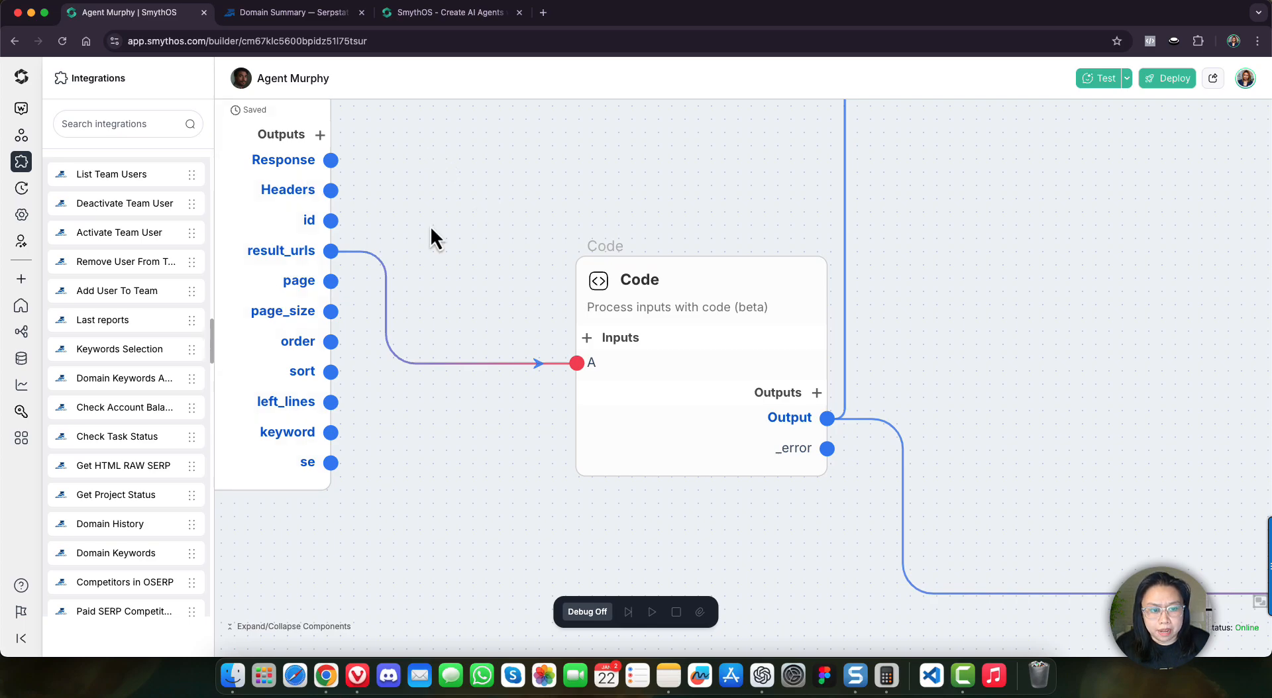
left_click_drag(717, 183, 555, 188)
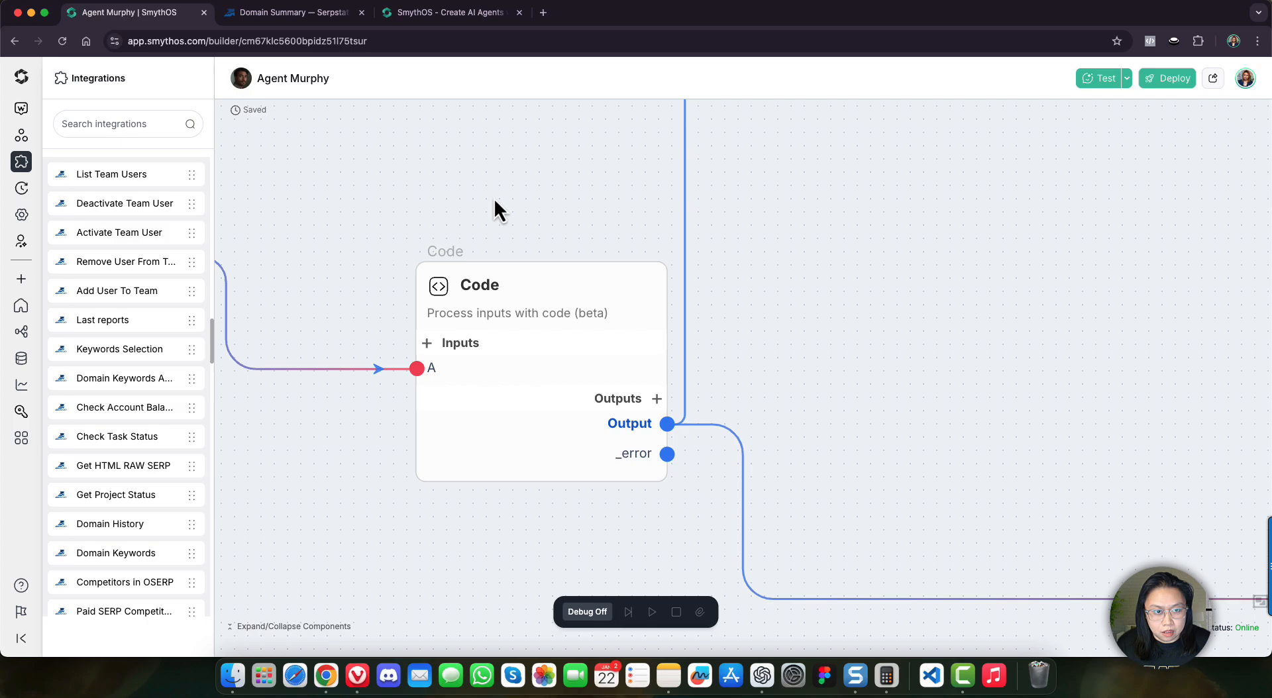
scroll(495, 197, "up", 3)
scroll(494, 198, "down", 4)
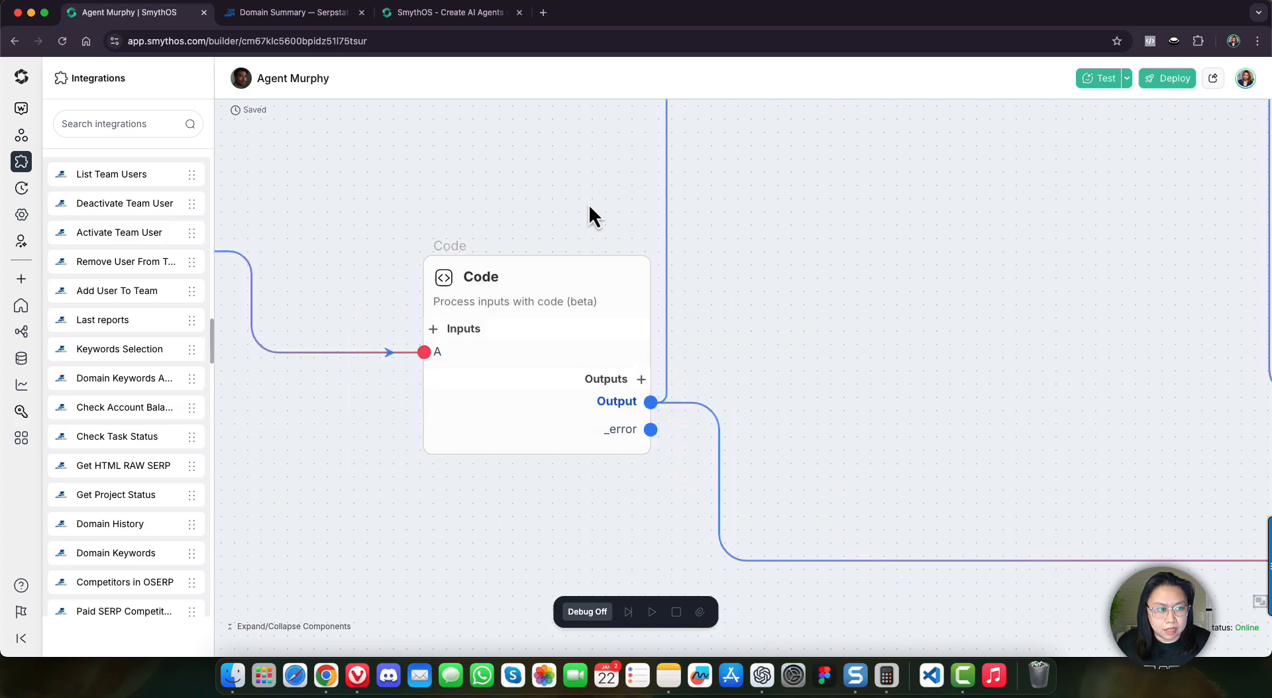
left_click_drag(849, 194, 624, 312)
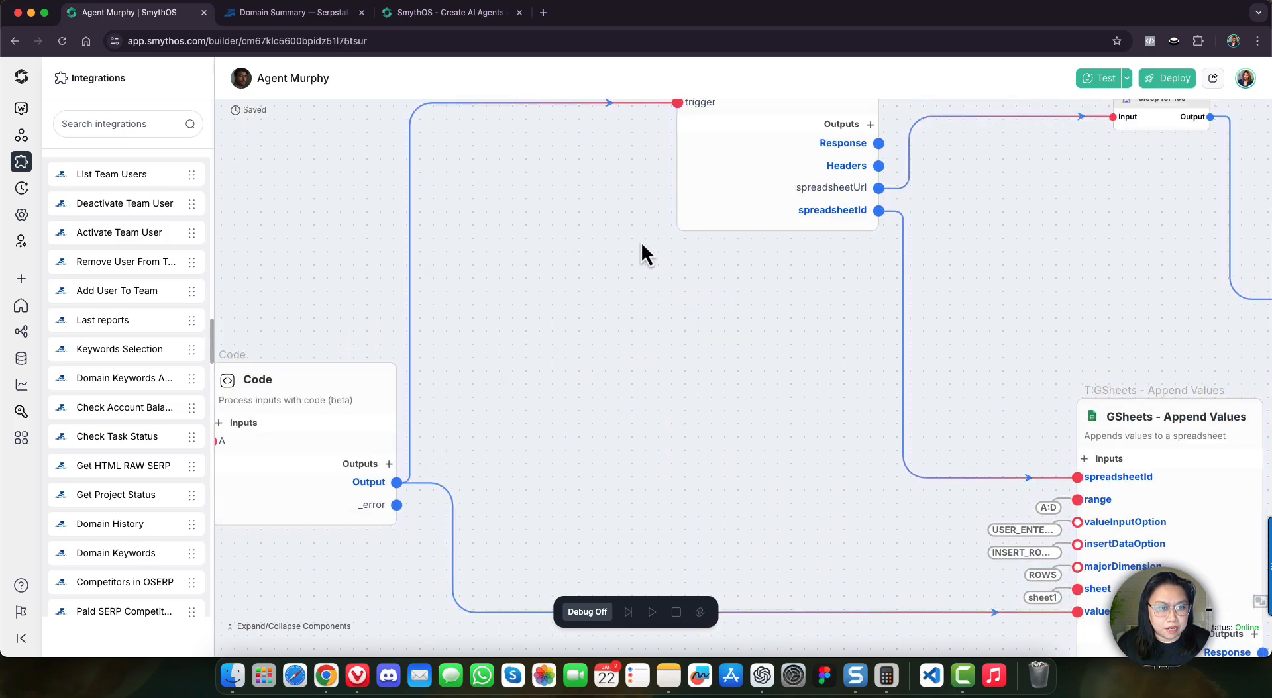
left_click_drag(613, 191, 412, 297)
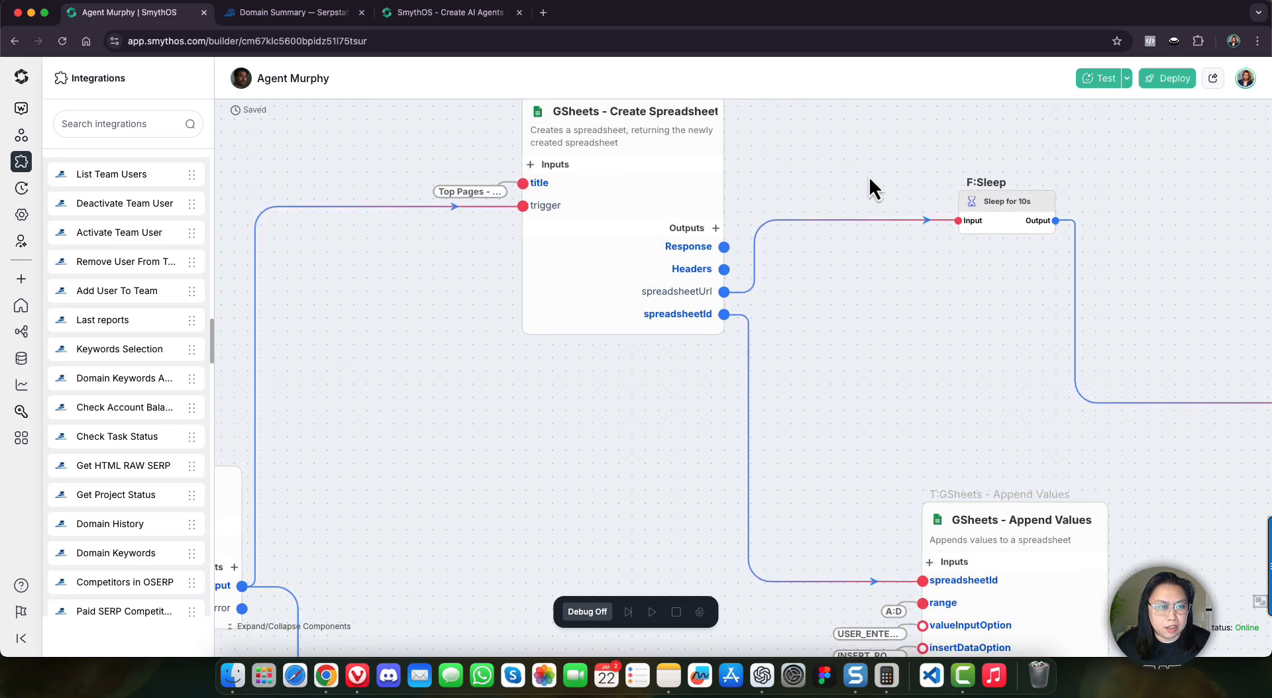
left_click_drag(833, 164, 745, 198)
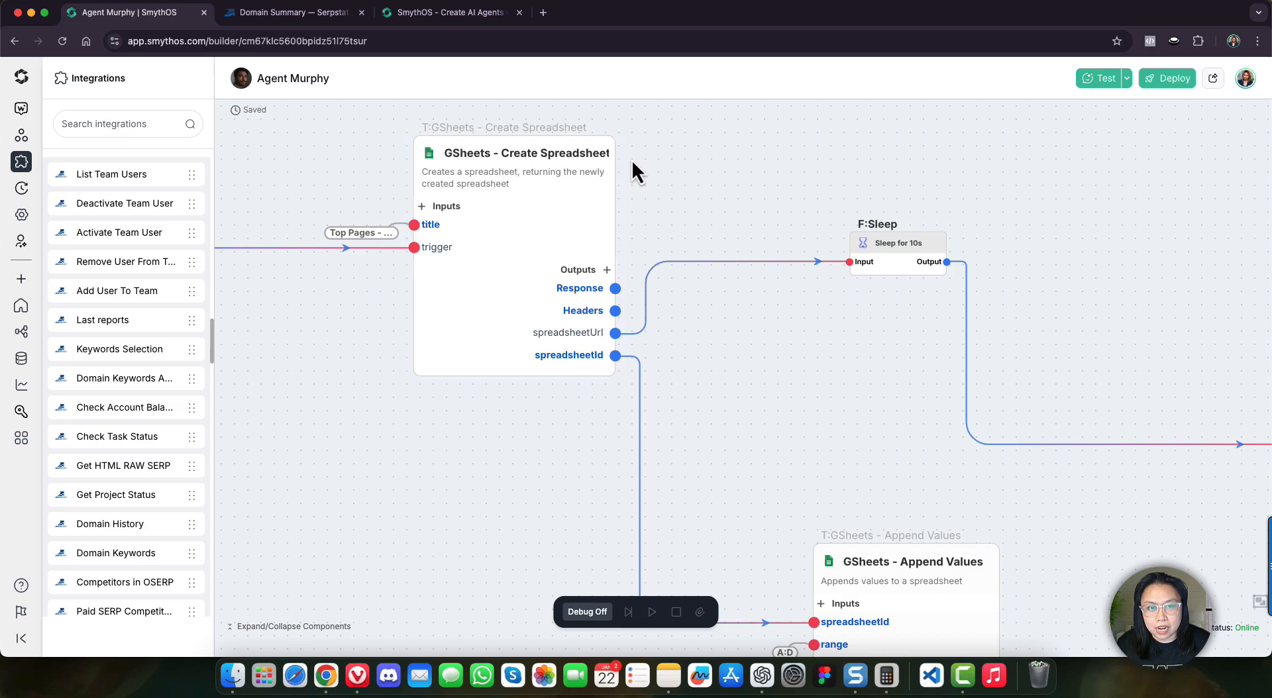
Examine how GSheets - Append Values receives the spreadsheetId and the Code output, along with its range and sheet inputs.
scroll(716, 222, "right", 5)
scroll(715, 222, "down", 2)
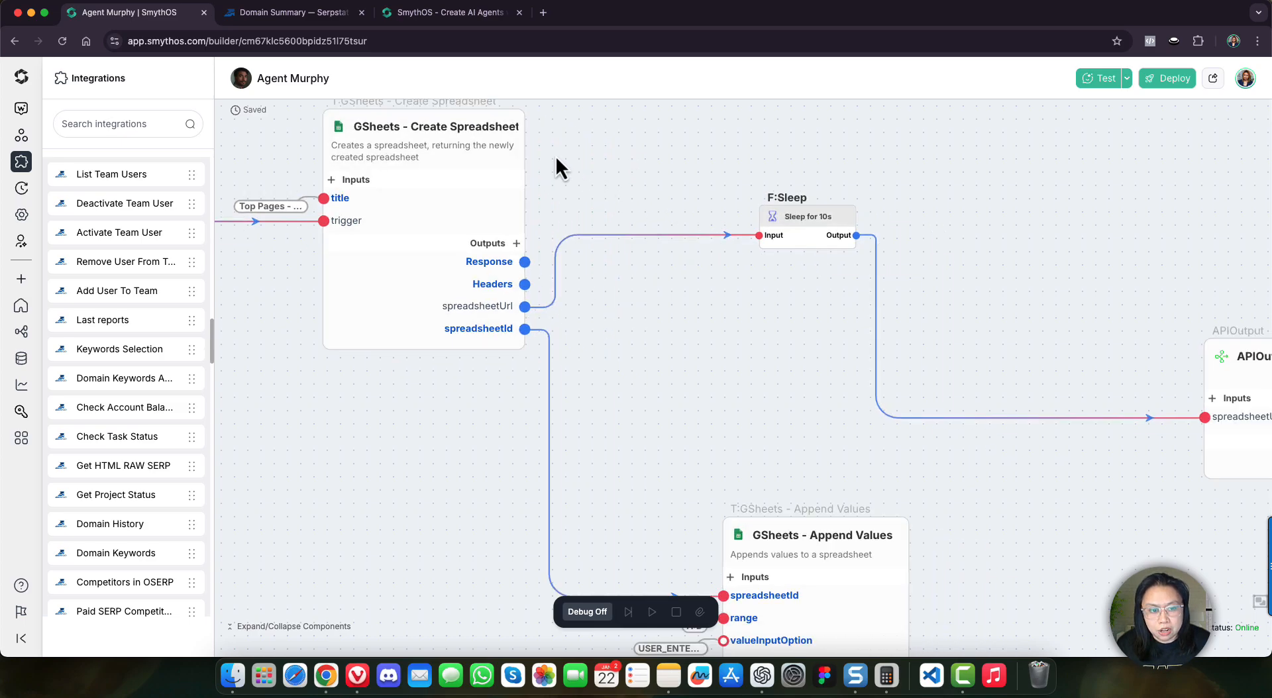
scroll(613, 314, "down", 4)
scroll(614, 314, "right", 2)
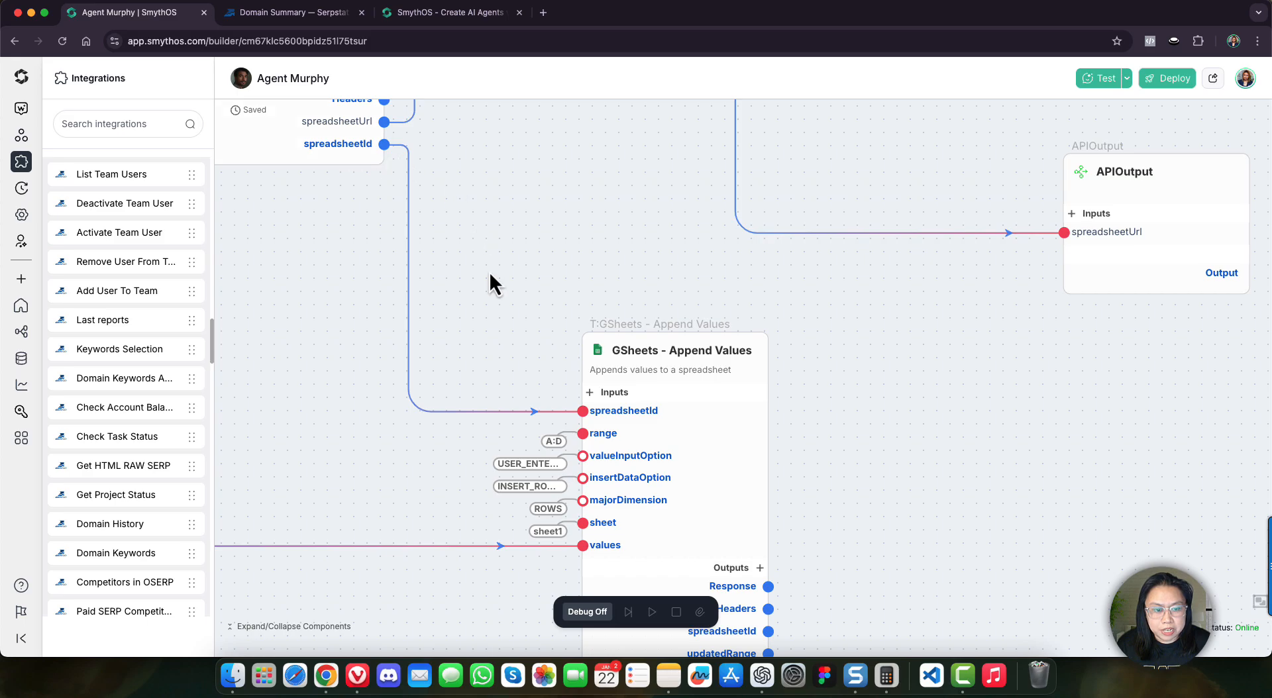
scroll(562, 277, "down", 3)
scroll(561, 277, "right", 3)
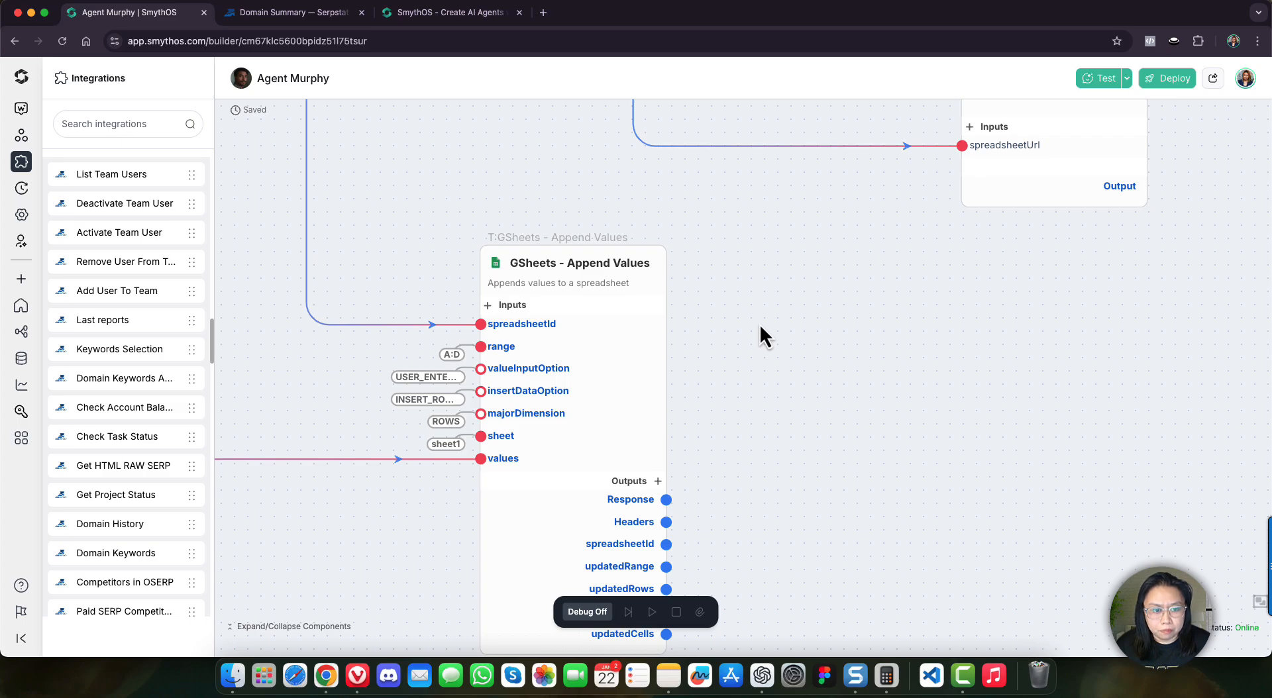
scroll(747, 331, "down", 1)
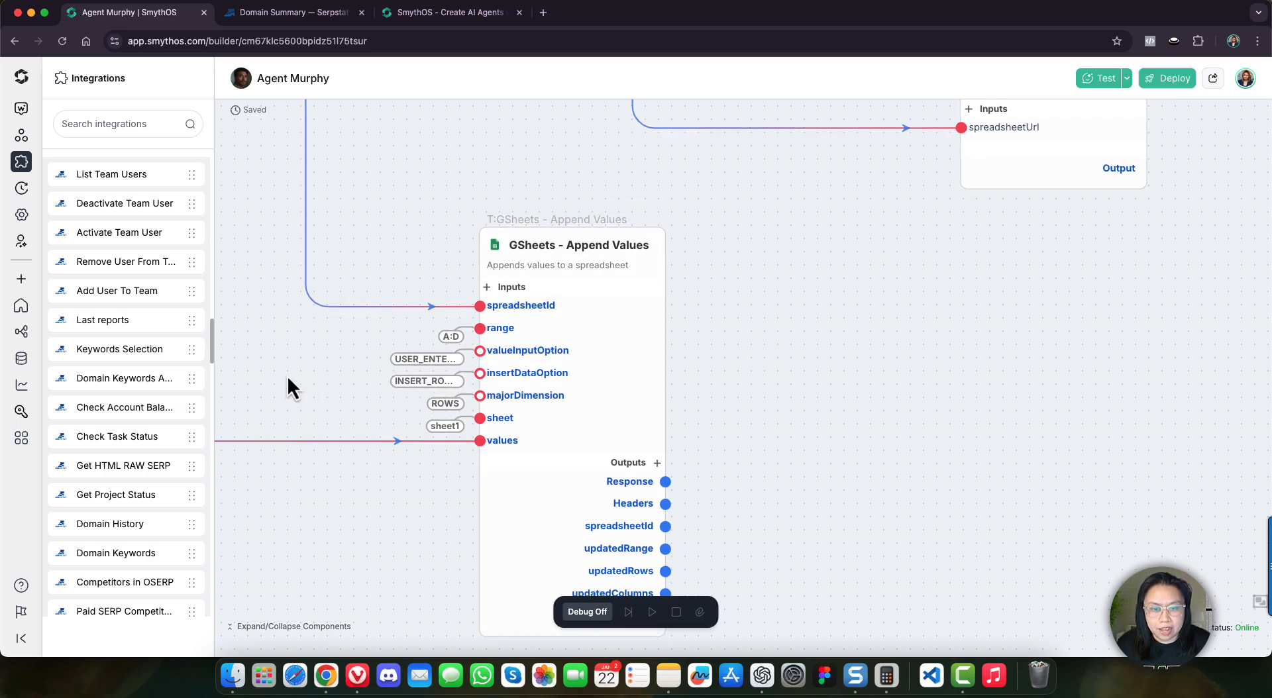
left_click_drag(287, 381, 558, 334)
left_click_drag(415, 288, 544, 338)
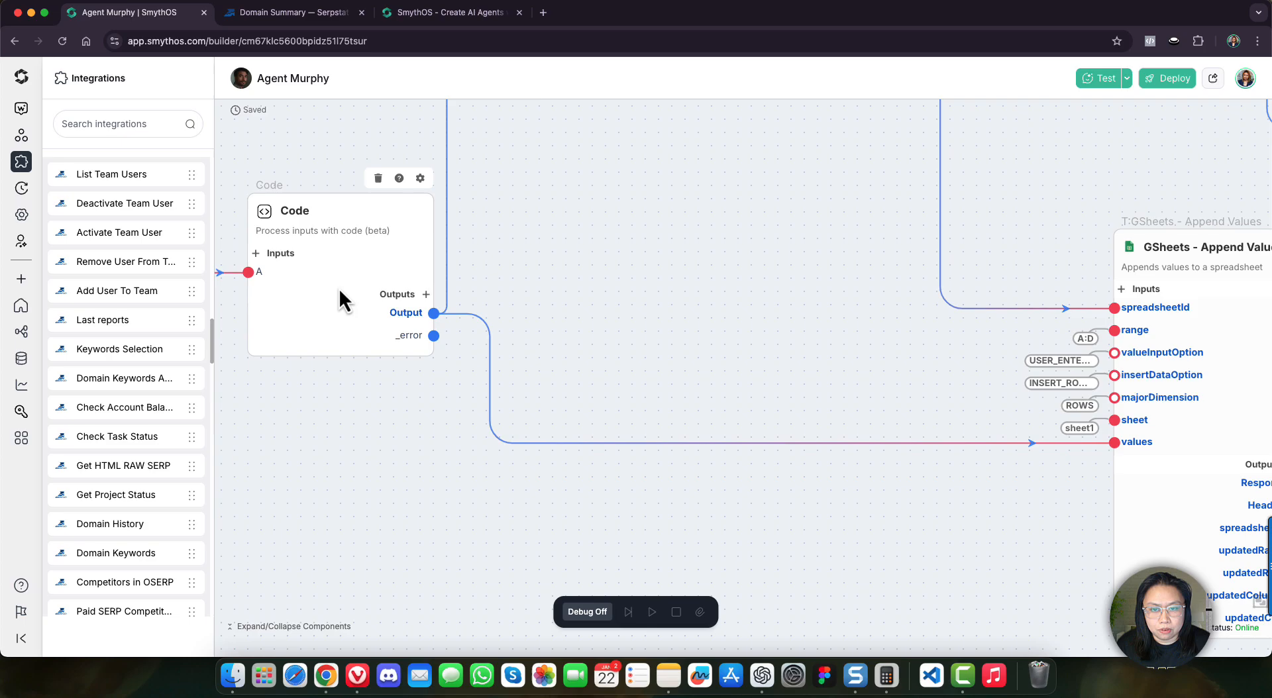
left_click_drag(686, 323, 338, 300)
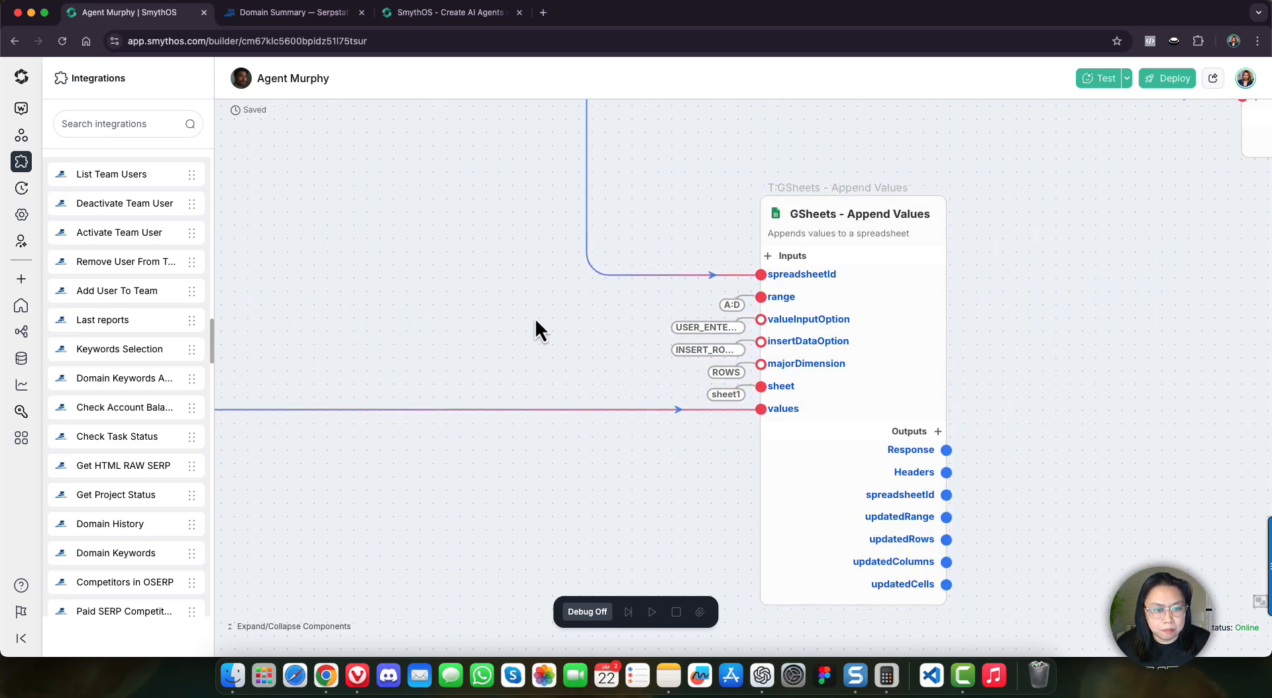
left_click_drag(534, 318, 372, 308)
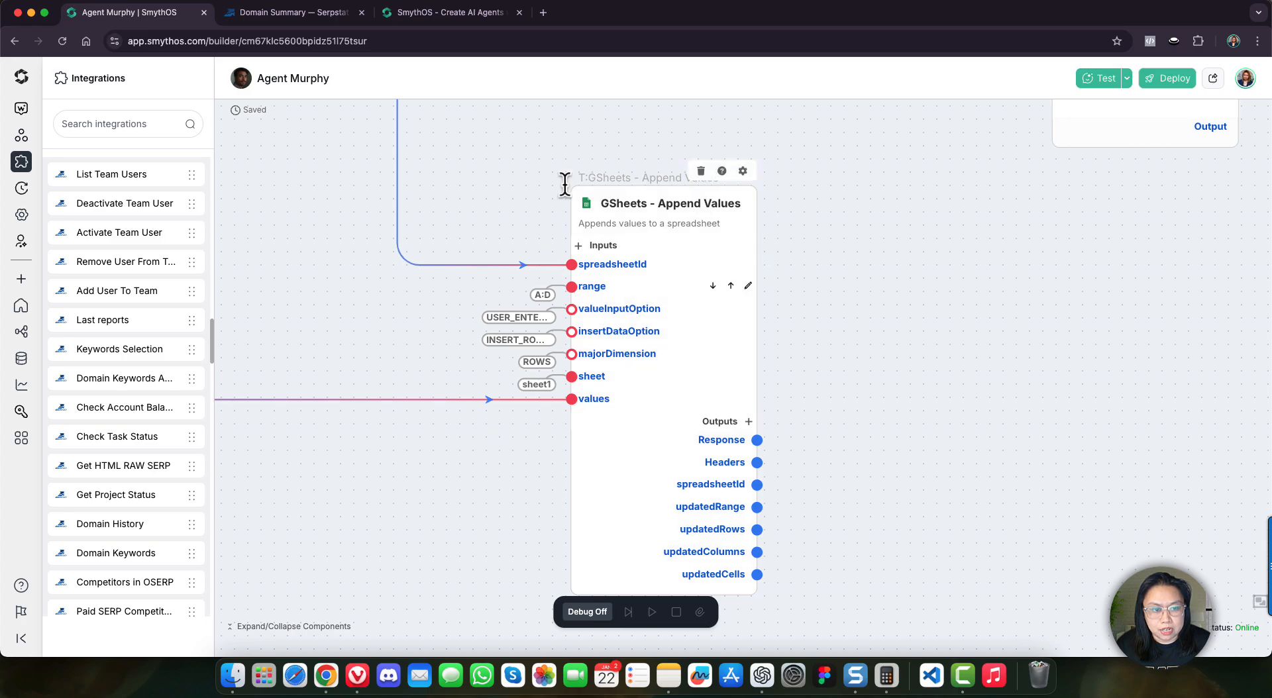
left_click_drag(878, 269, 762, 228)
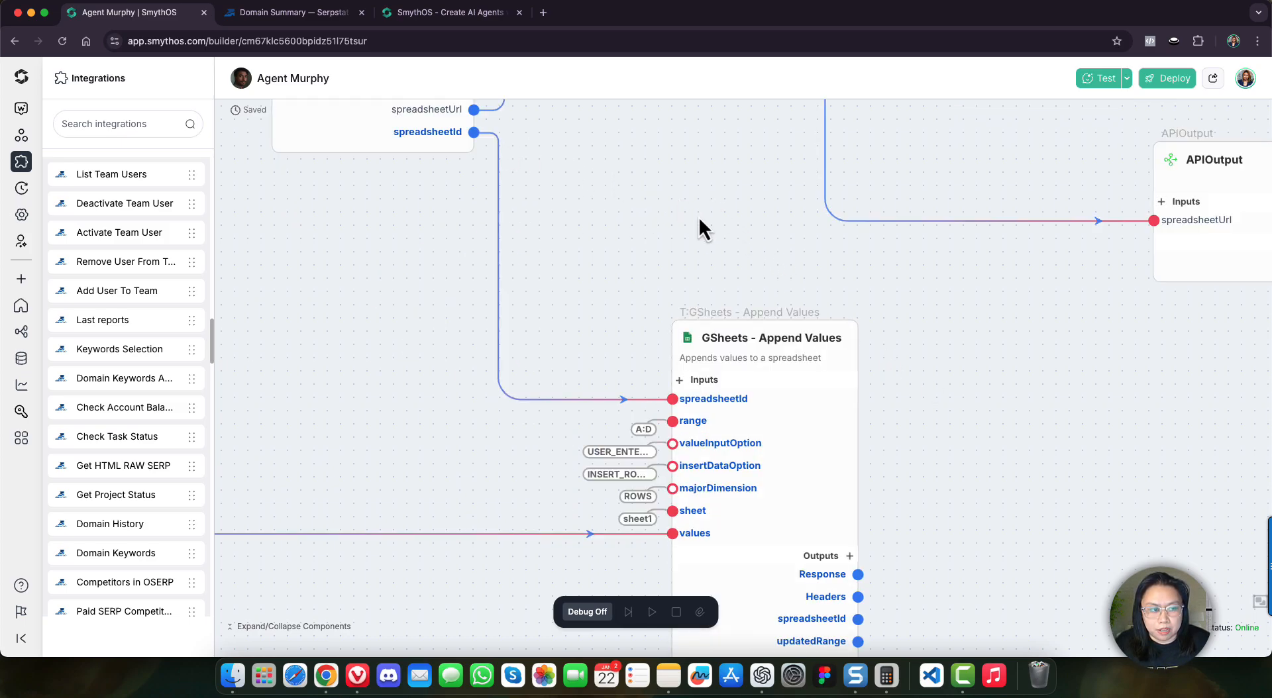
Examine the APIOutput component and its incoming spreadsheetUrl connection.
left_click_drag(698, 217, 493, 213)
left_click_drag(926, 326, 702, 367)
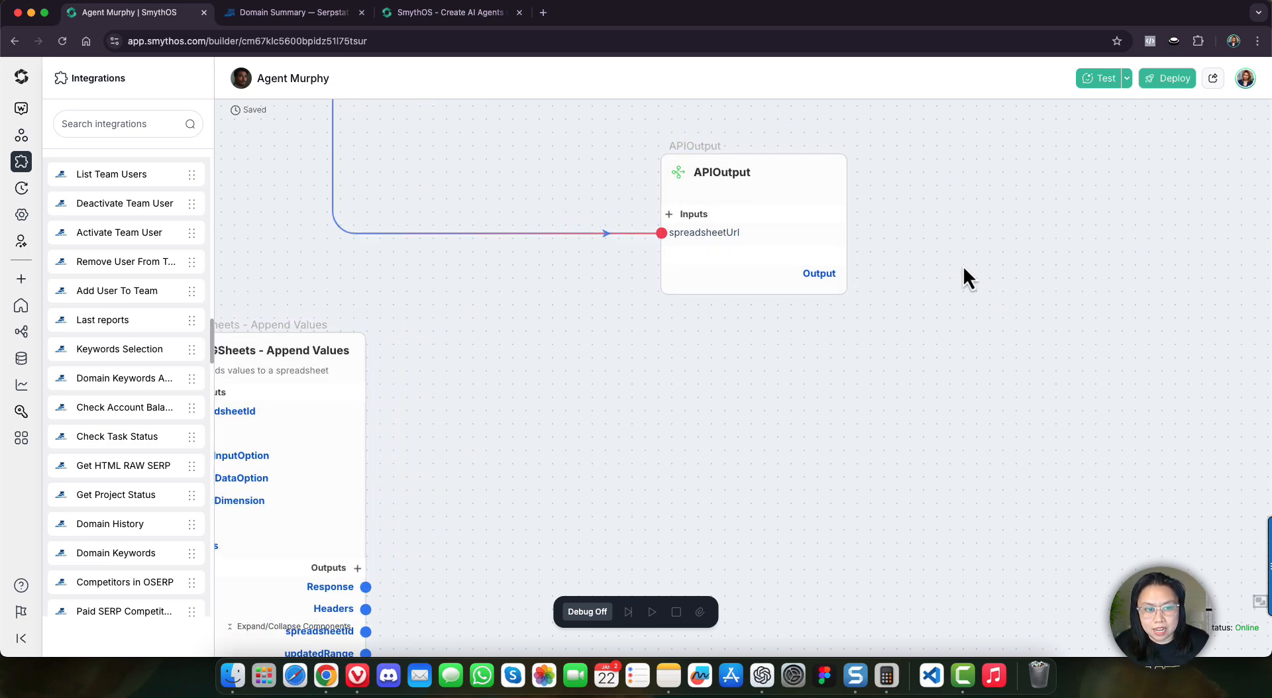
scroll(954, 272, "down", 1)
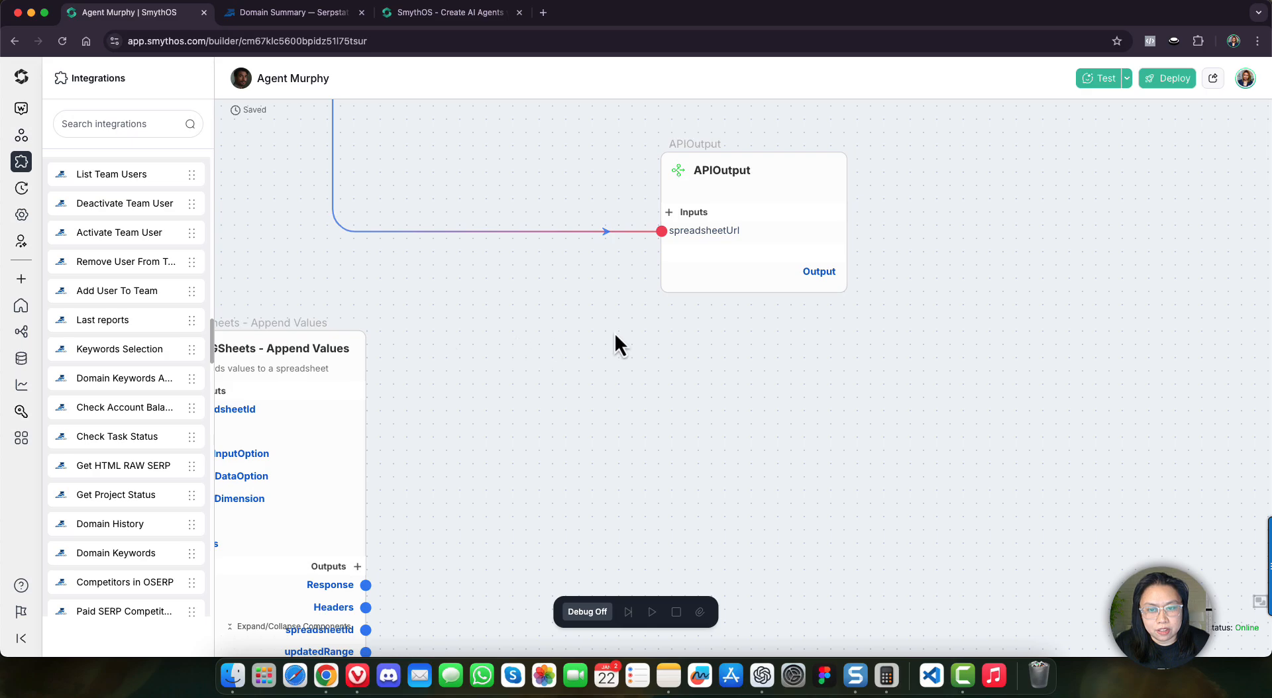
Trace the workflow back to the Get Top Pages endpoint and inspect its keyphrase connection to Top pages' keyword input.
left_click_drag(614, 333, 1051, 323)
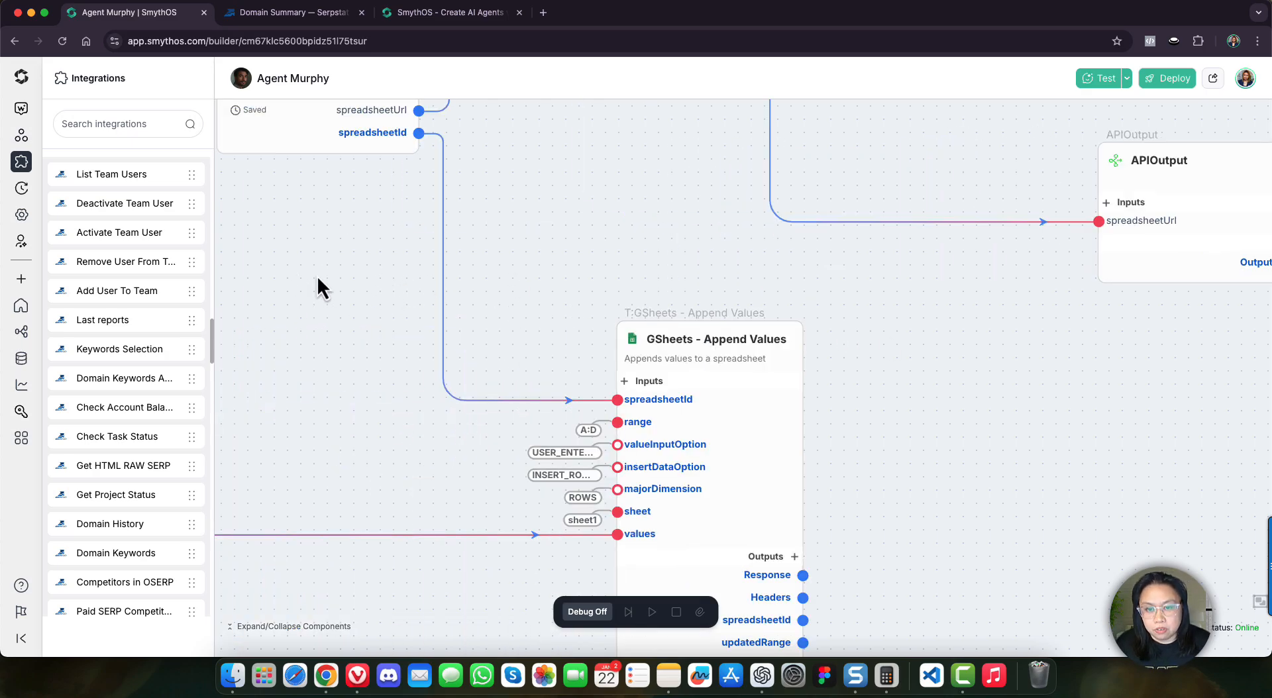
left_click_drag(318, 283, 732, 320)
left_click_drag(482, 239, 856, 318)
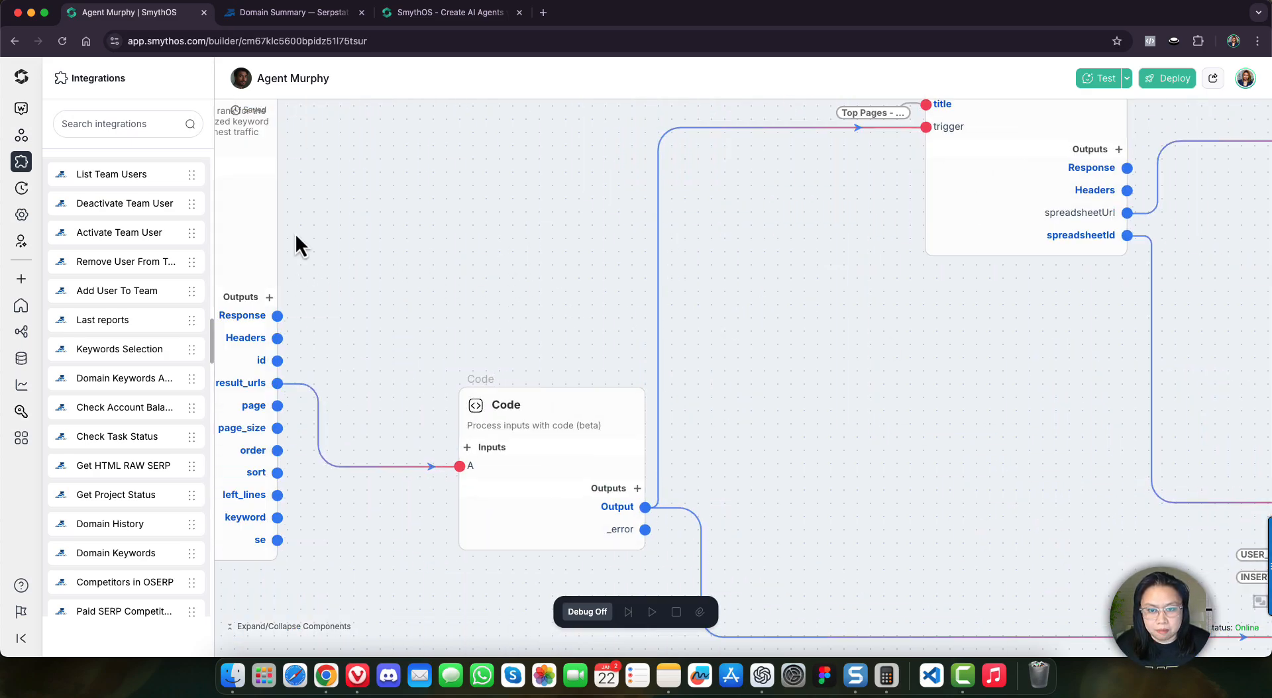
left_click_drag(331, 237, 562, 315)
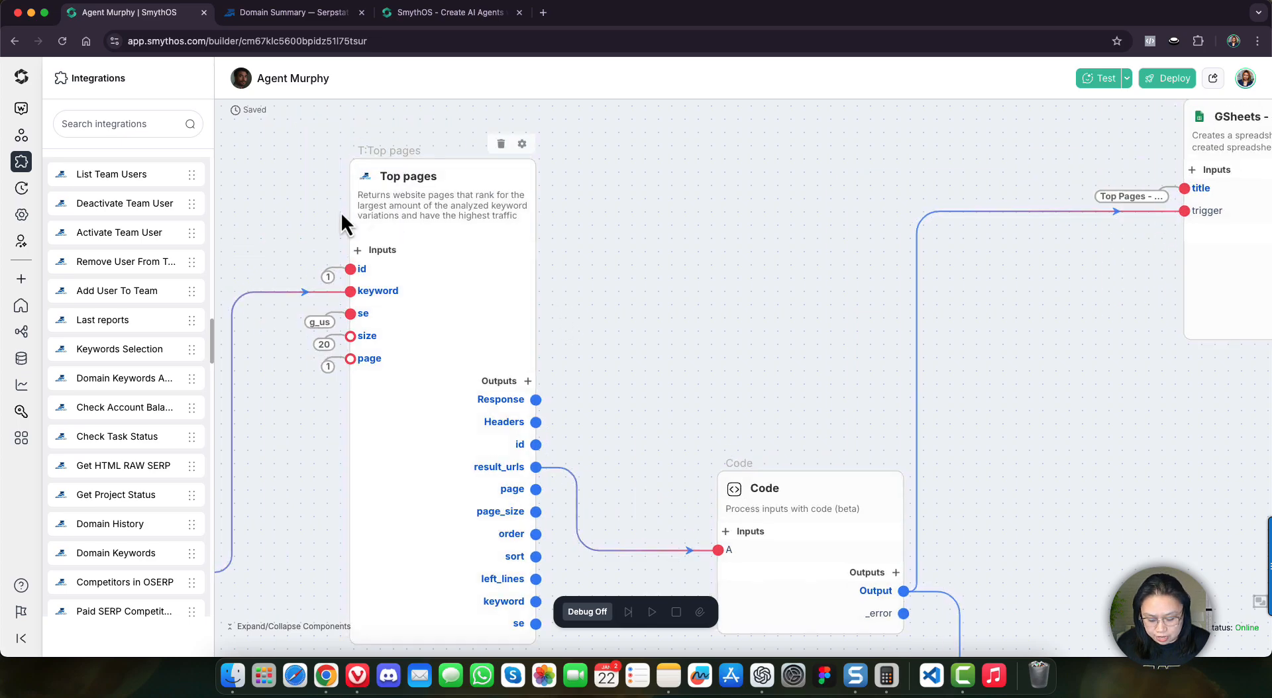
scroll(324, 210, "down", 3)
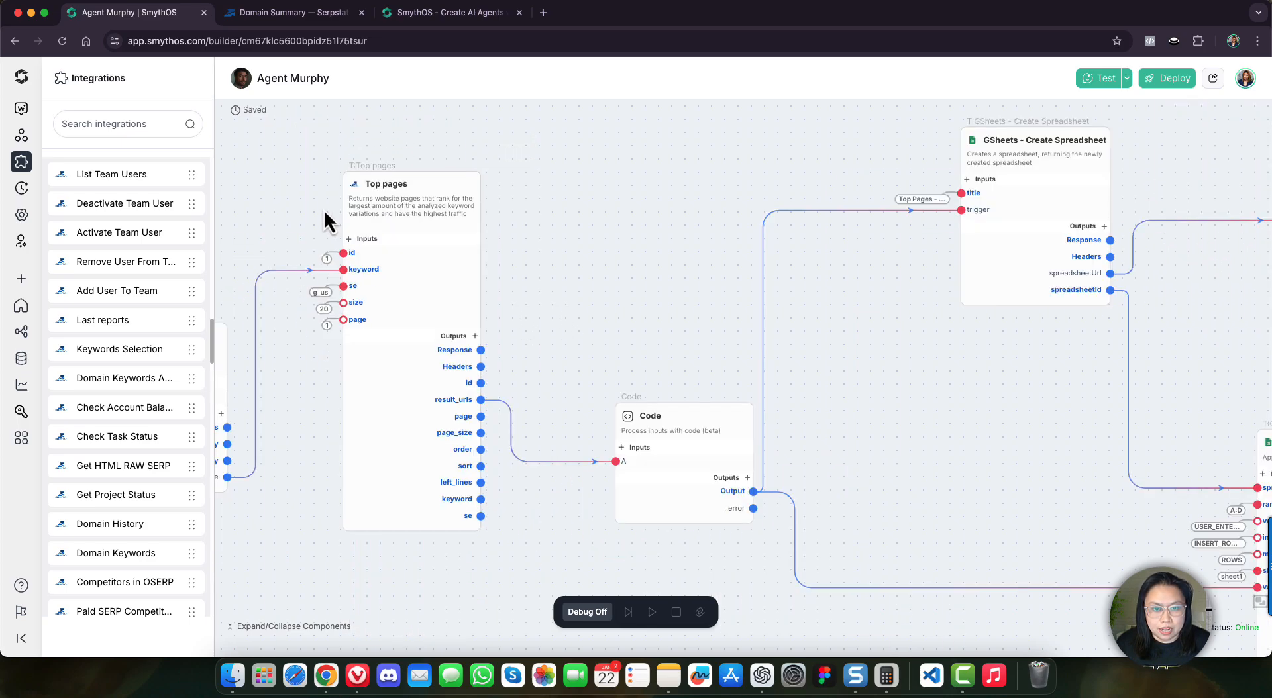
scroll(298, 205, "up", 5)
left_click_drag(272, 201, 656, 133)
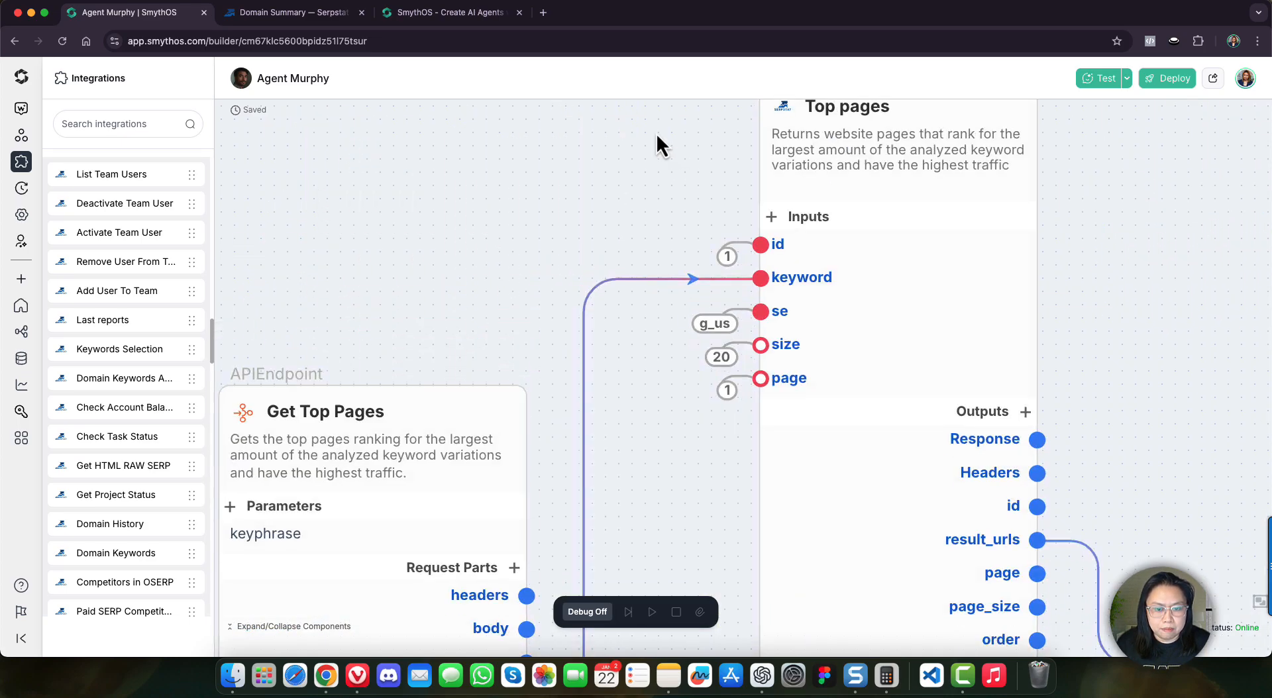
scroll(416, 248, "down", 5)
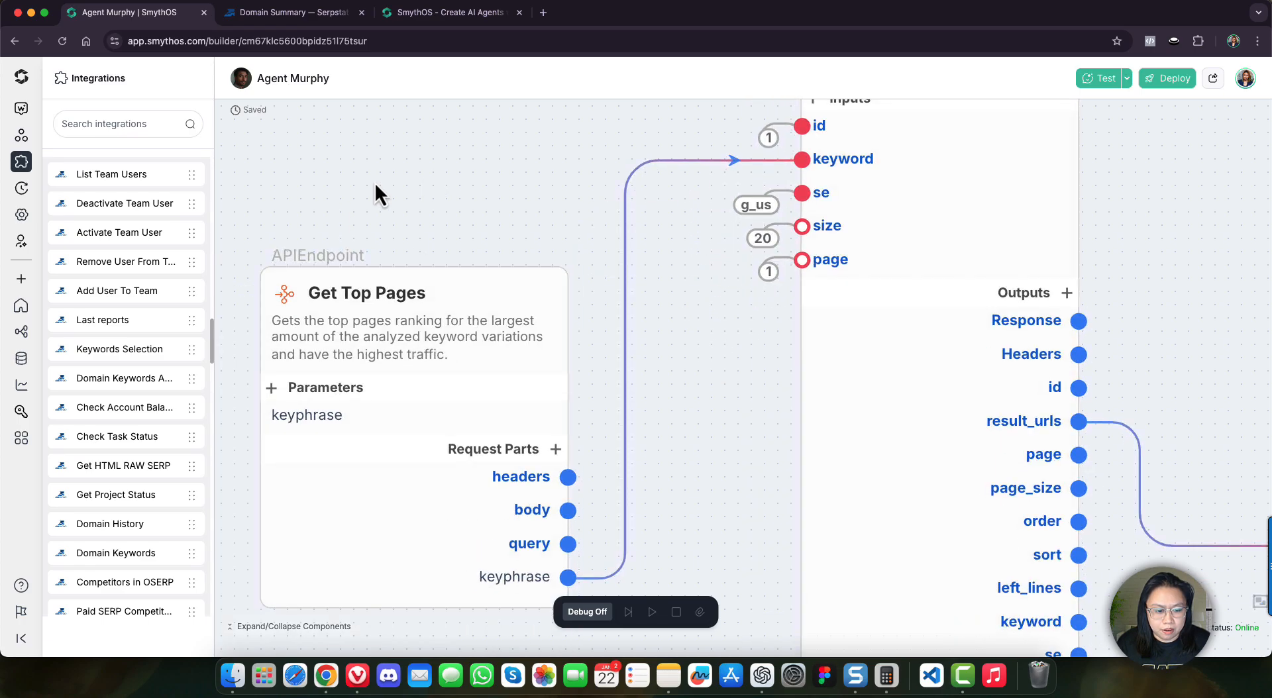
scroll(718, 482, "down", 2)
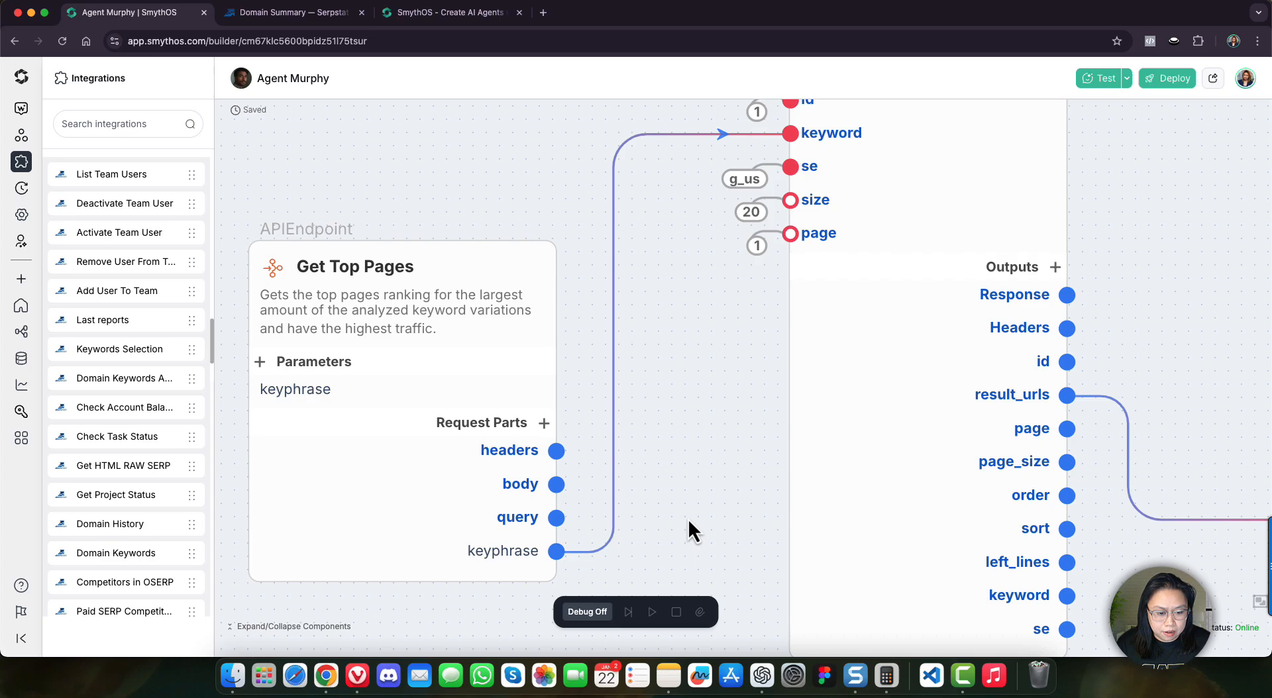
Turn on debug mode and check the Get Top Pages component's debug inputs without running a step.
left_click(587, 612)
scroll(681, 474, "down", 2)
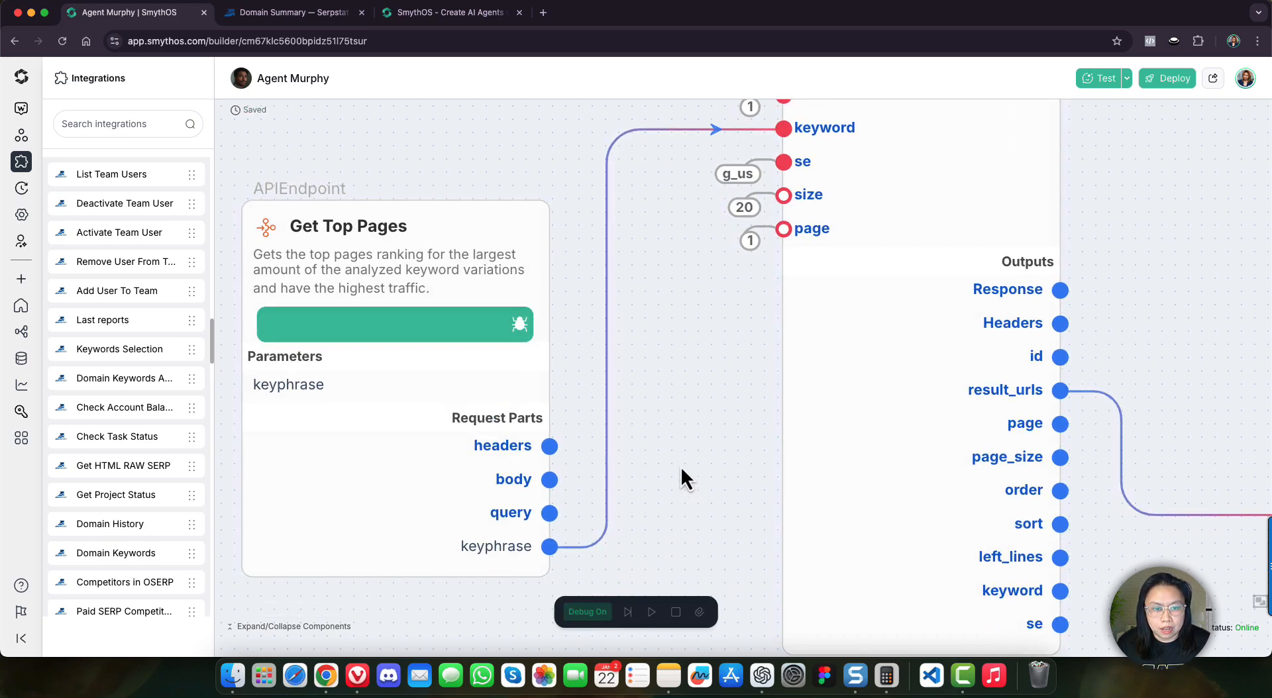
left_click(521, 329)
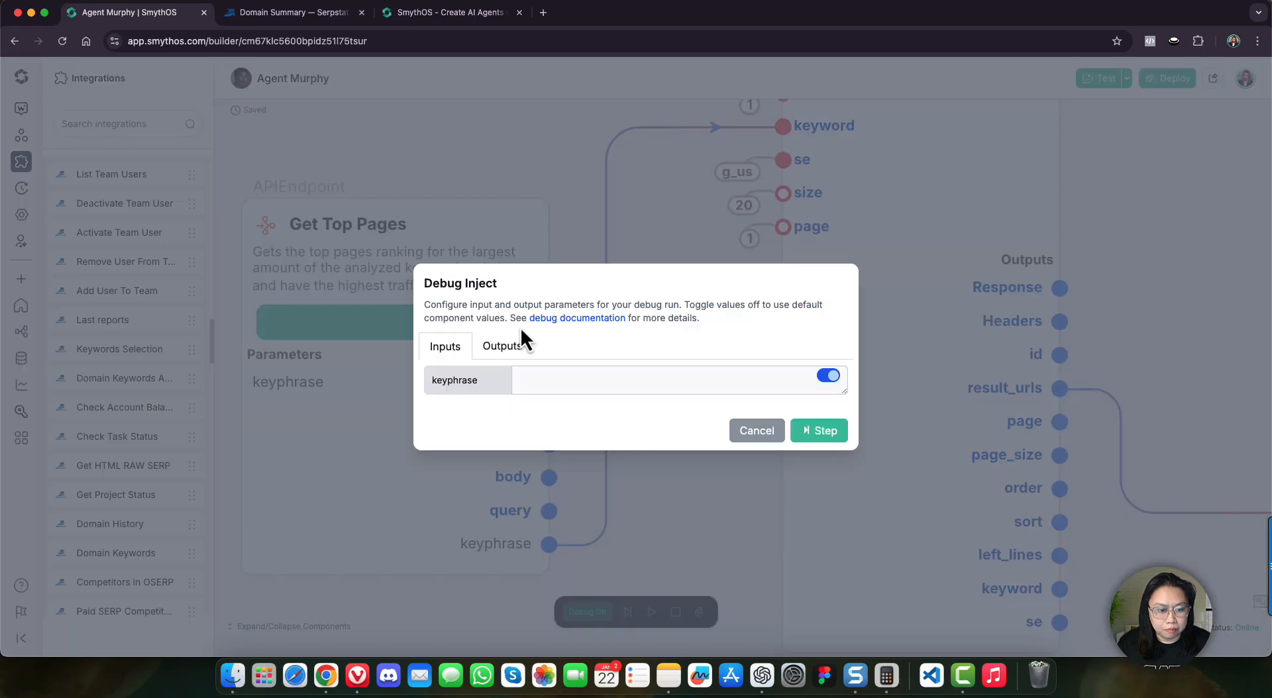
left_click(756, 434)
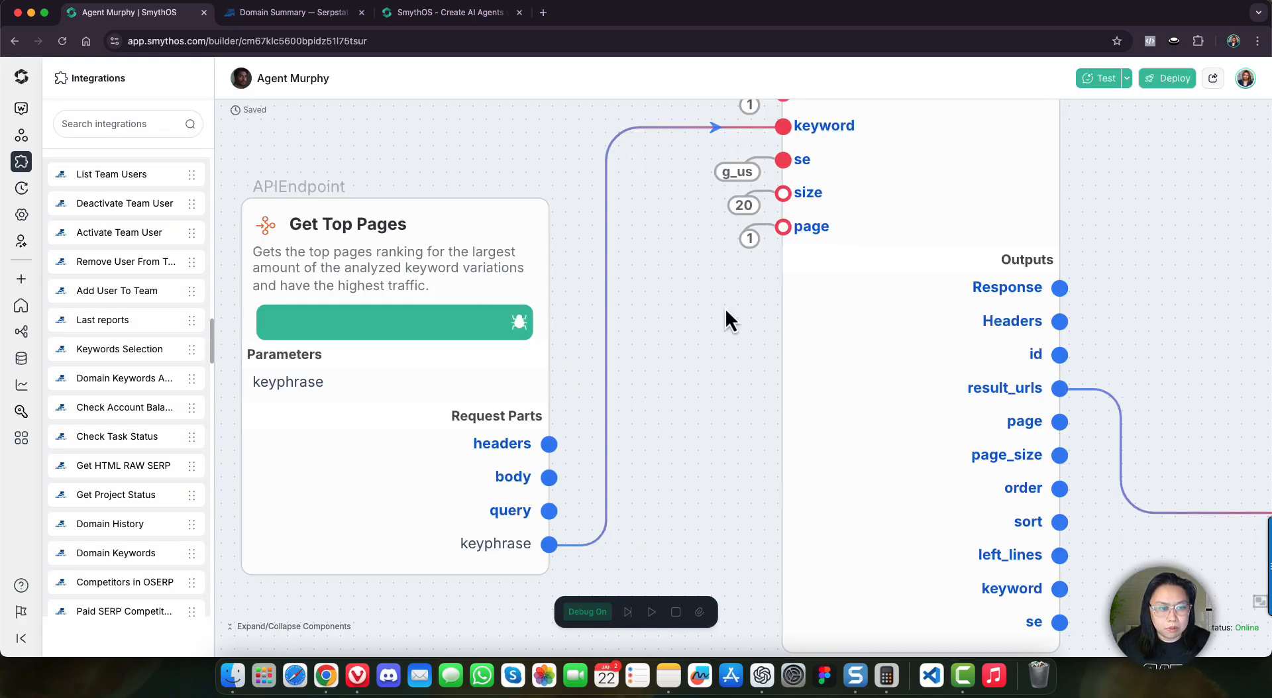
Replace the Top pages component's Serpstat API Key reference with the saved Serpstat key and close its settings.
scroll(423, 418, "down", 5)
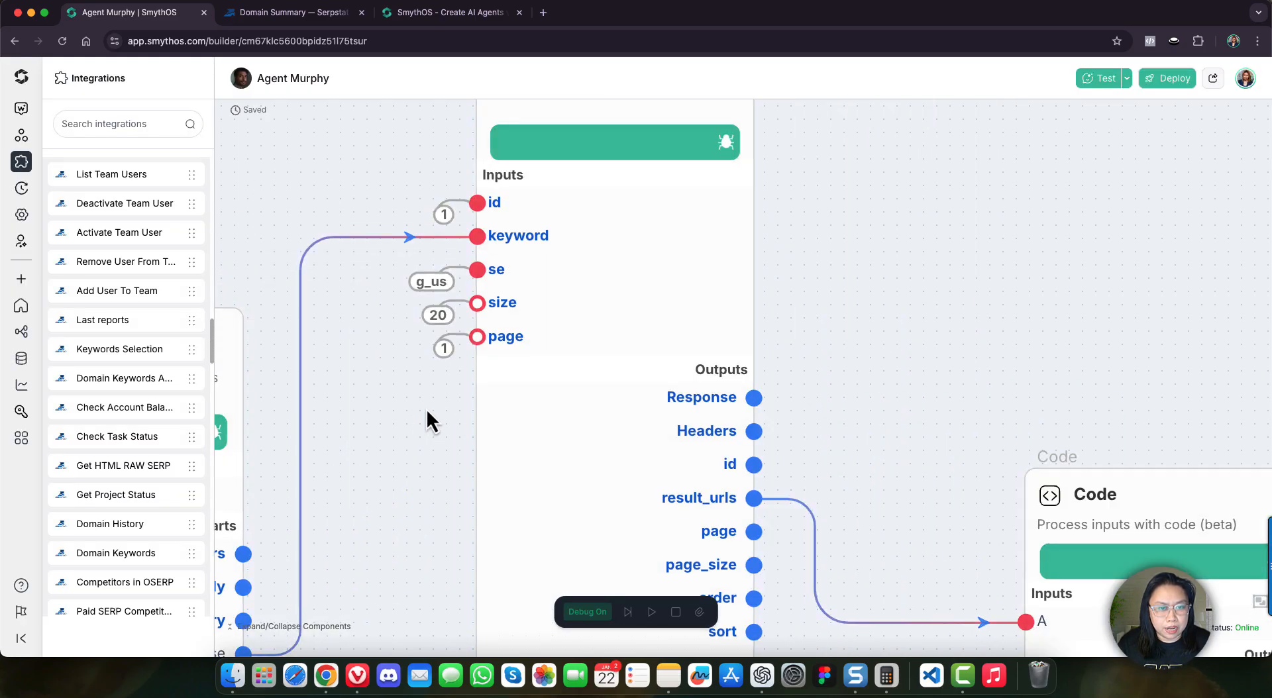
scroll(426, 408, "down", 2)
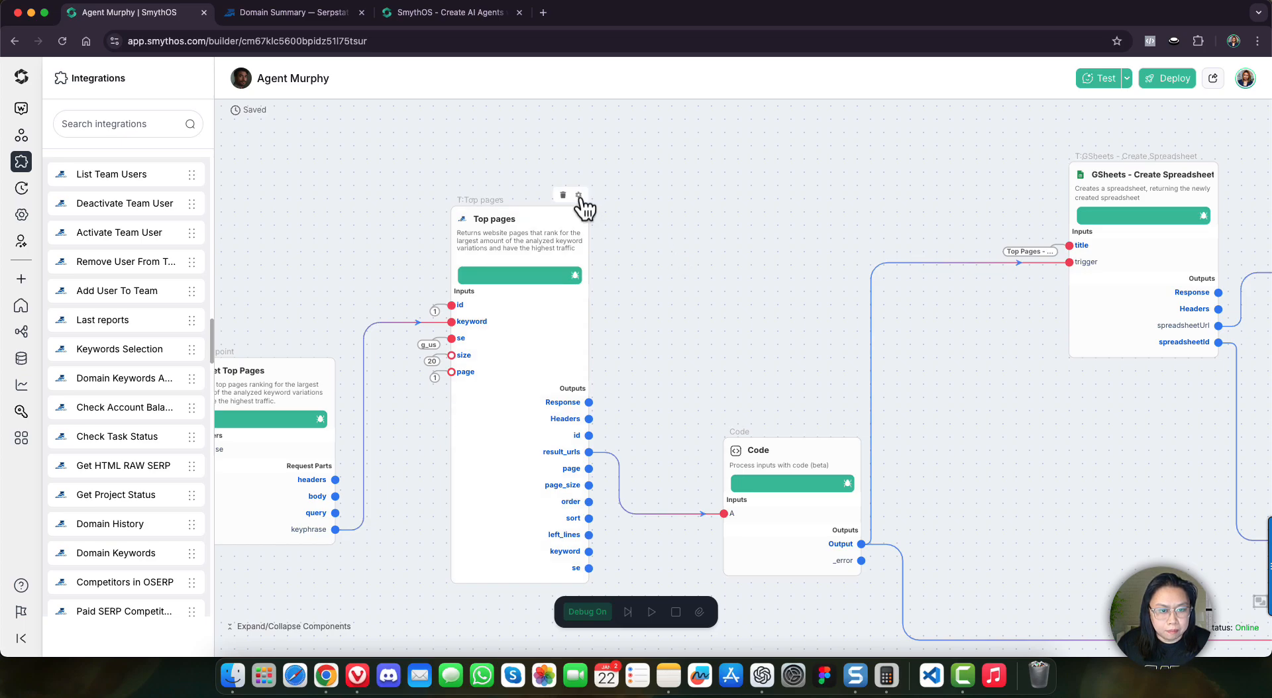
left_click(579, 195)
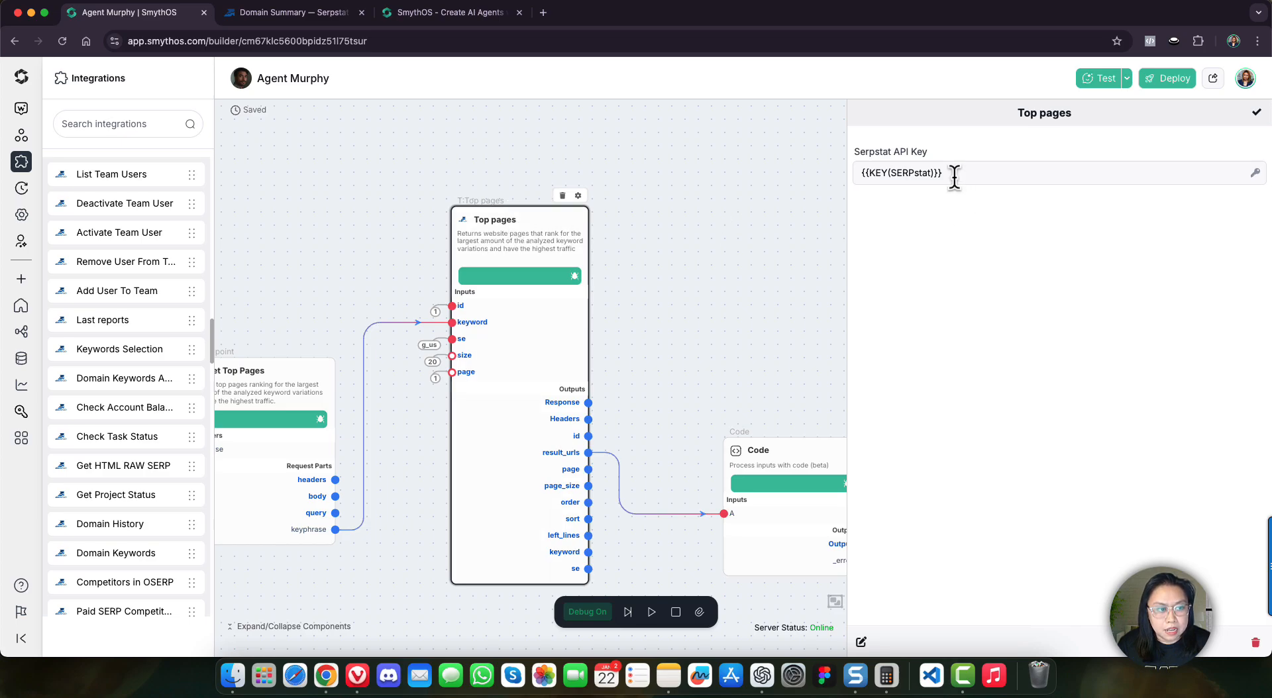
left_click_drag(952, 173, 860, 174)
key("BackSpace")
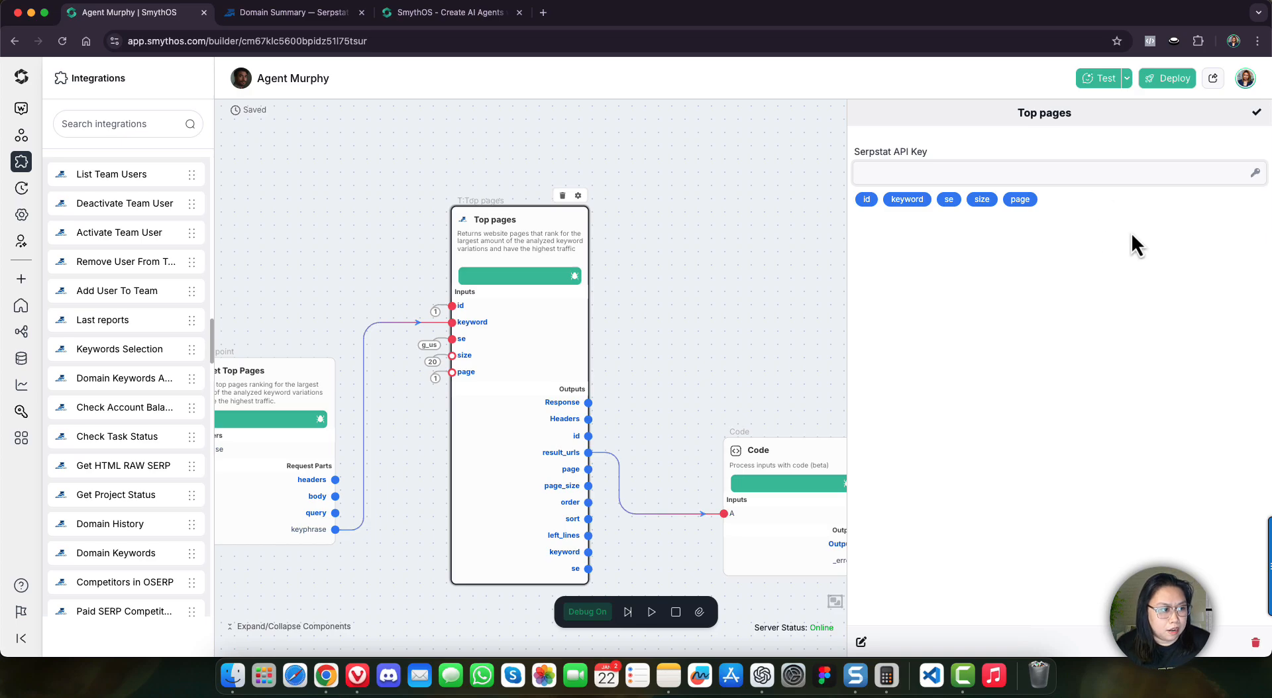
left_click(1256, 174)
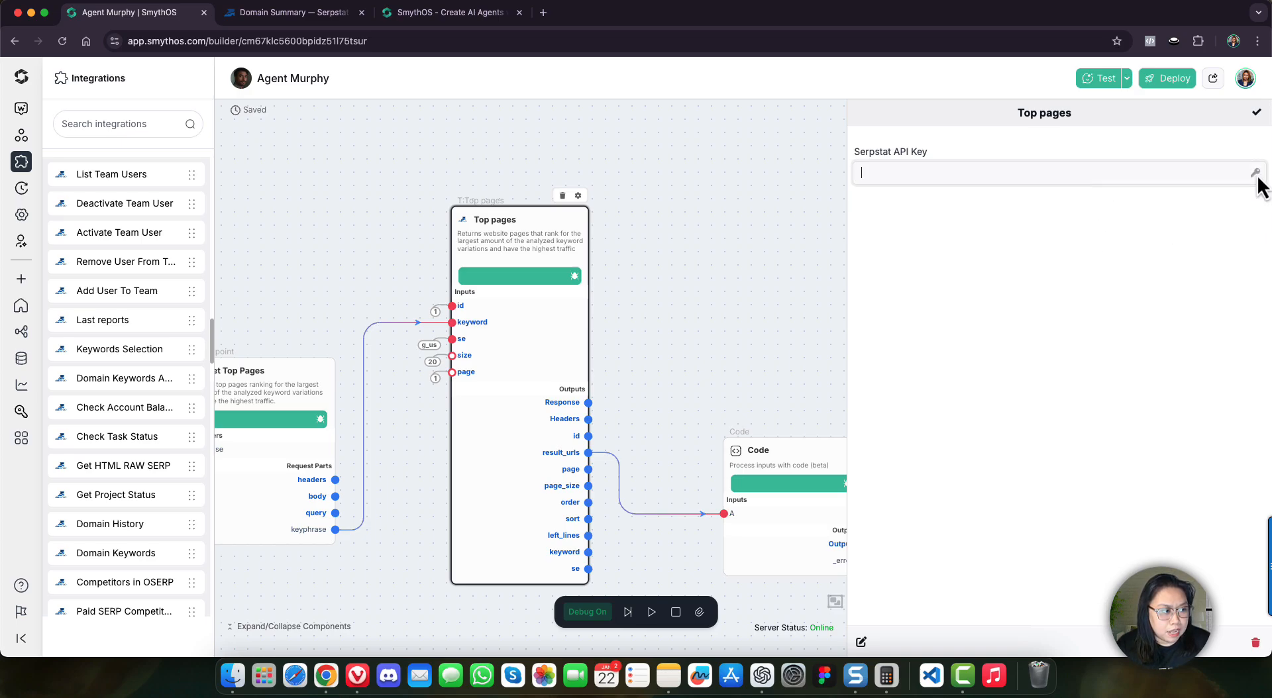
scroll(1183, 325, "down", 5)
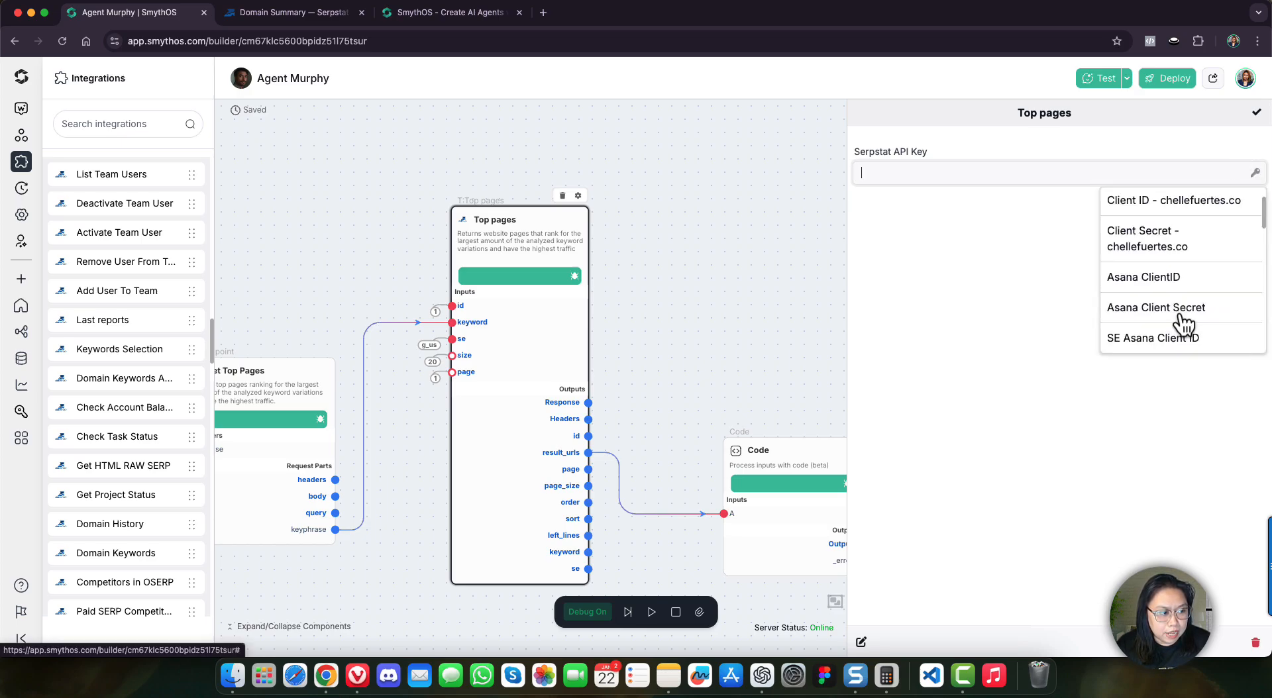
scroll(1184, 324, "down", 5)
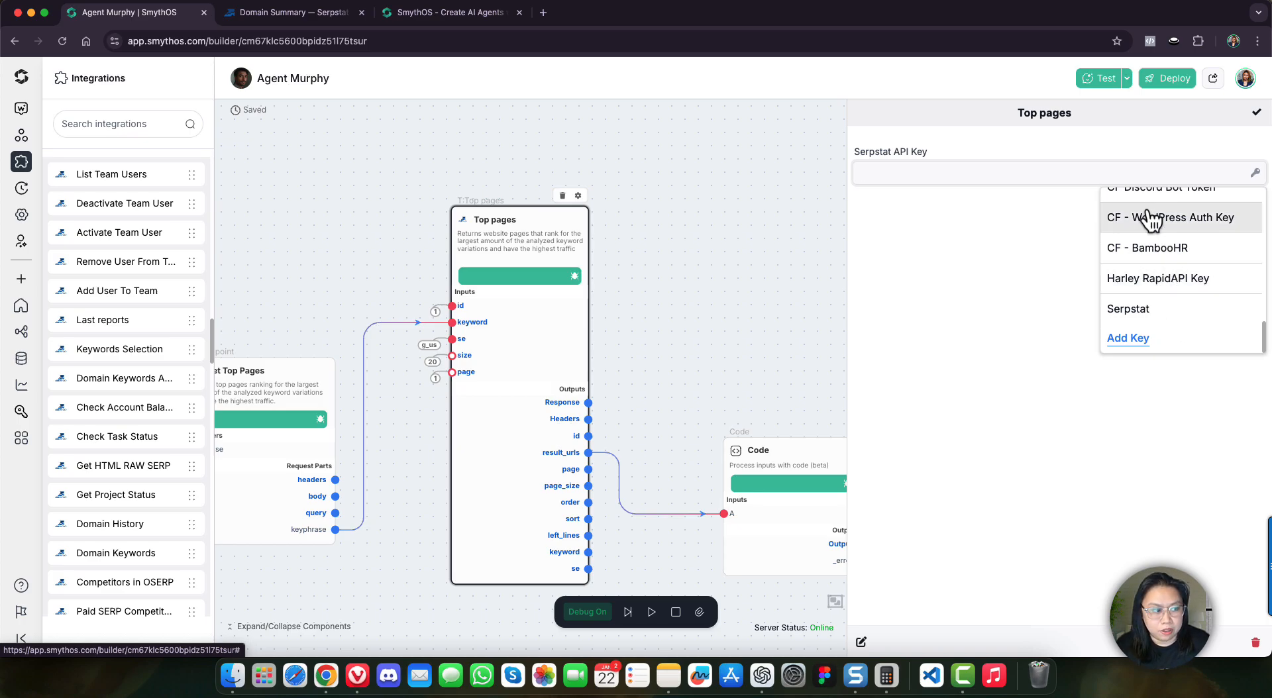
left_click(1151, 324)
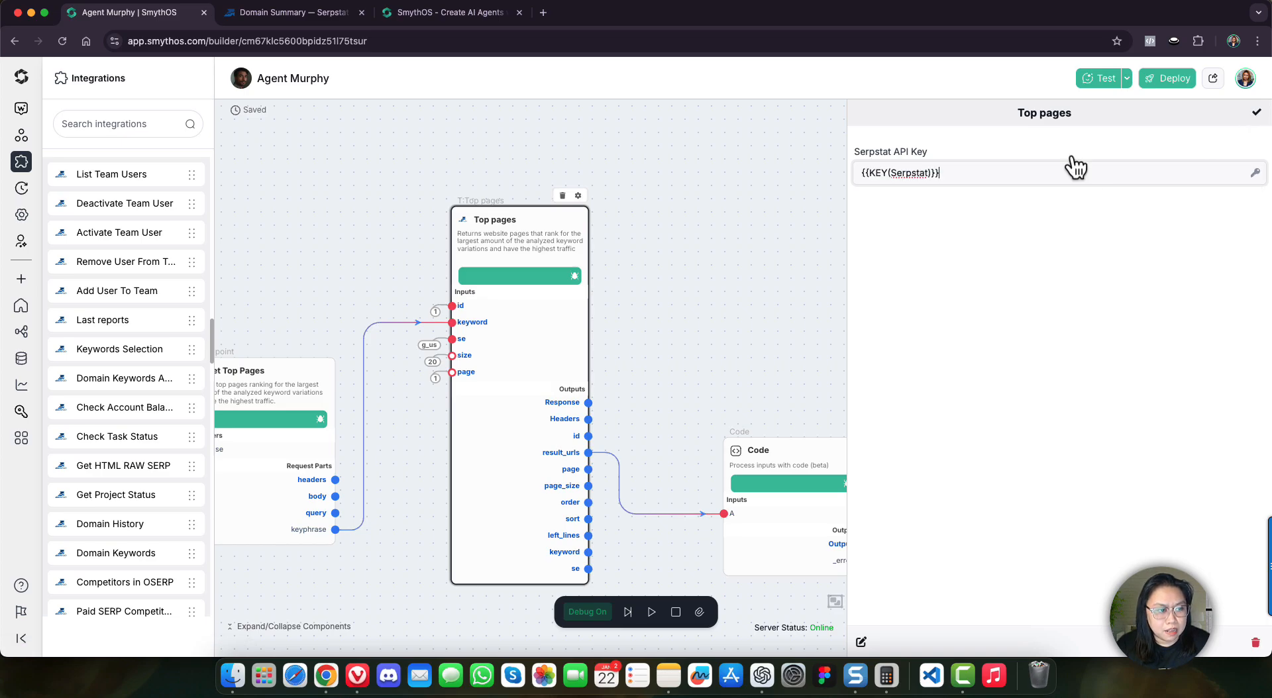
left_click(780, 230)
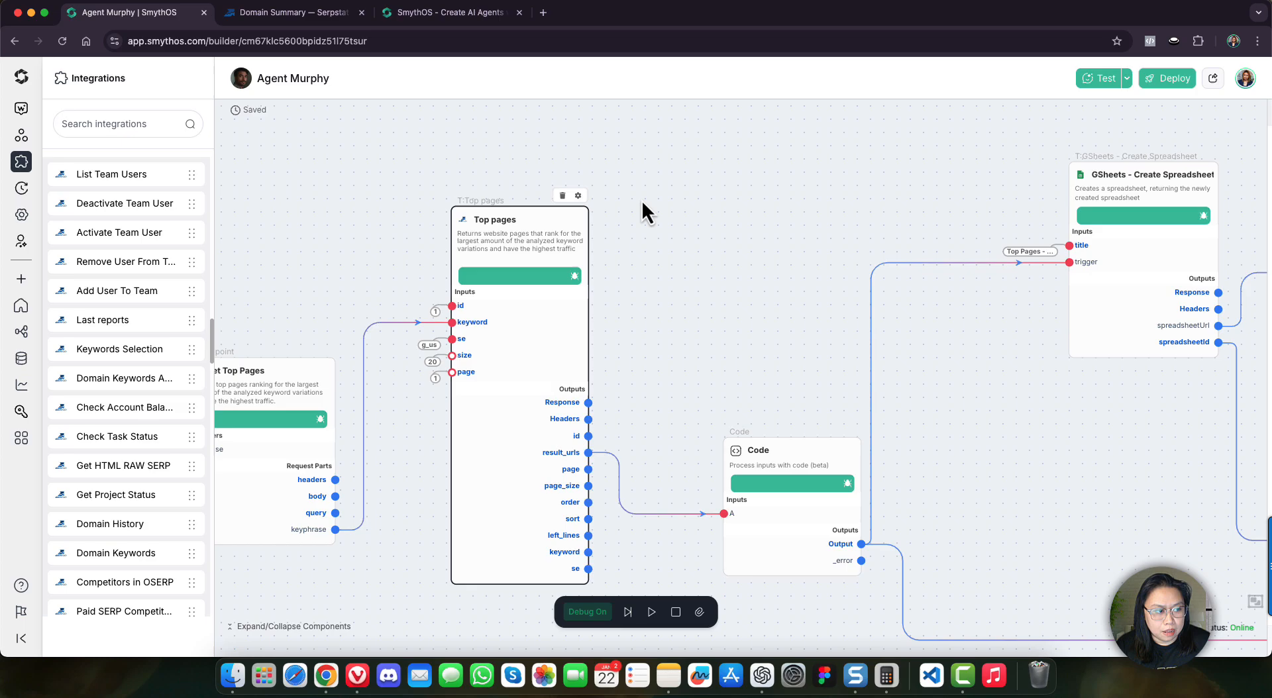
Check the OAuth section in the GSheets - Create Spreadsheet component's settings.
scroll(500, 188, "right", 10)
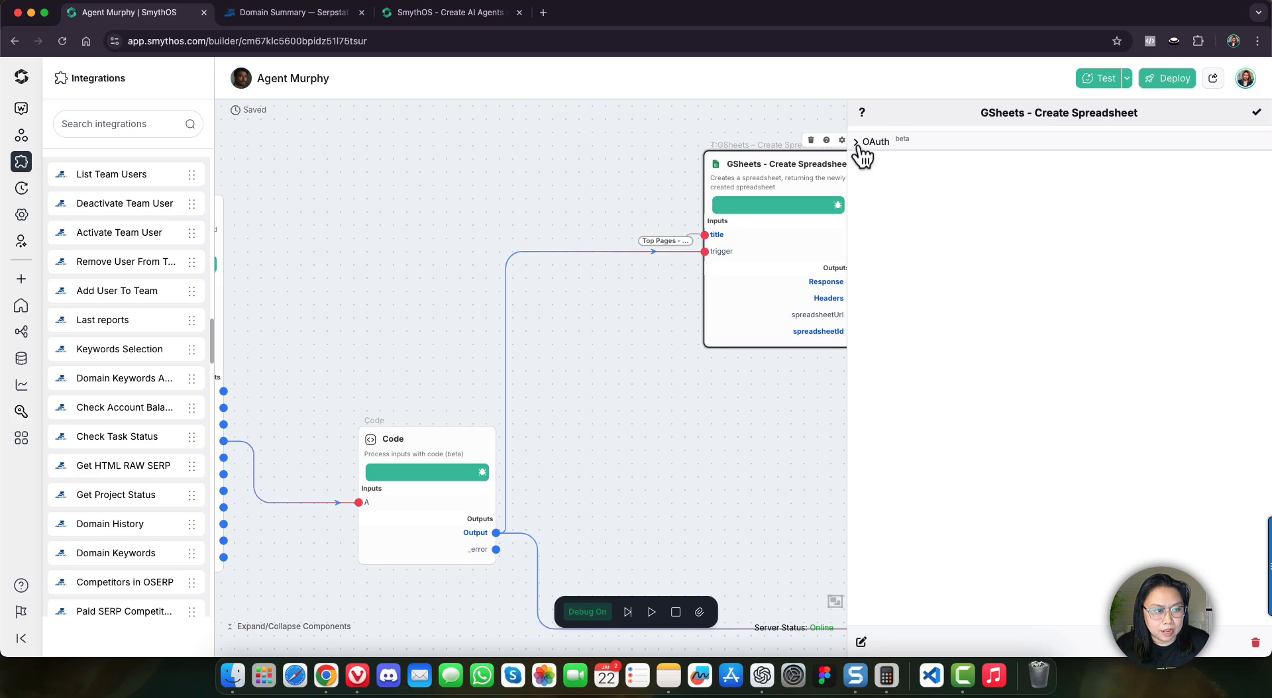
left_click(861, 150)
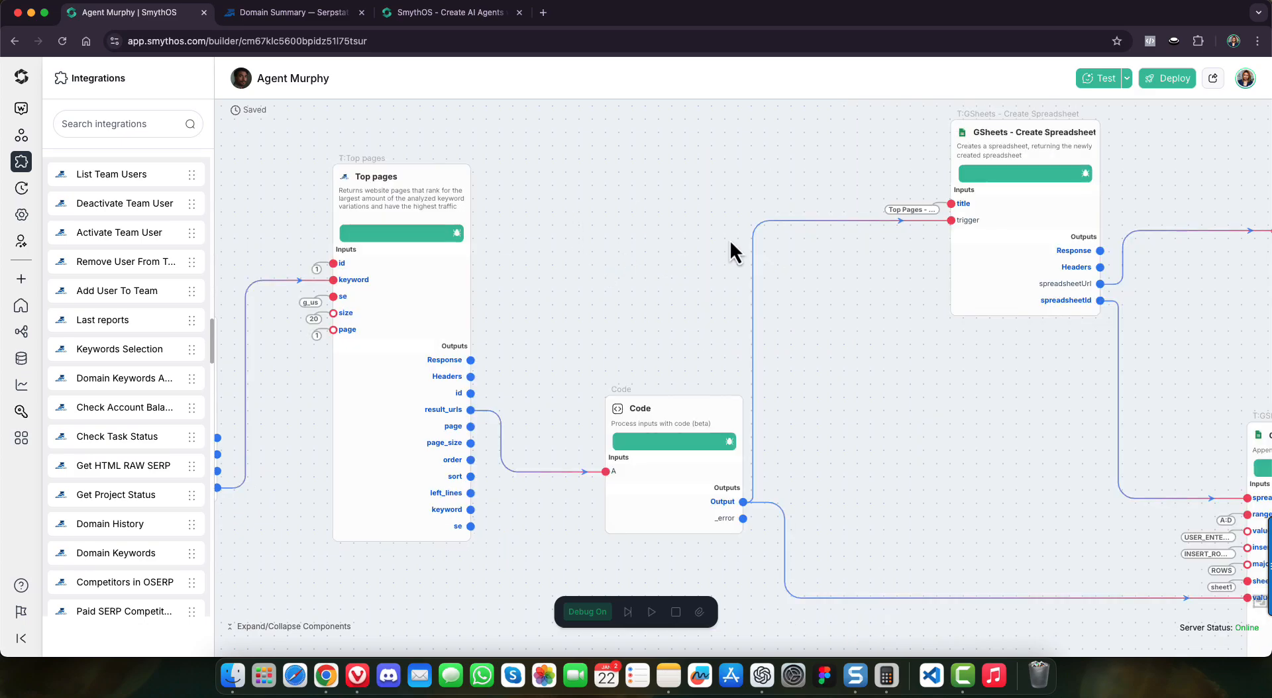
Inject "AI agents" as Get Top Pages' keyphrase and run that component as the first debug step.
scroll(762, 236, "left", 5)
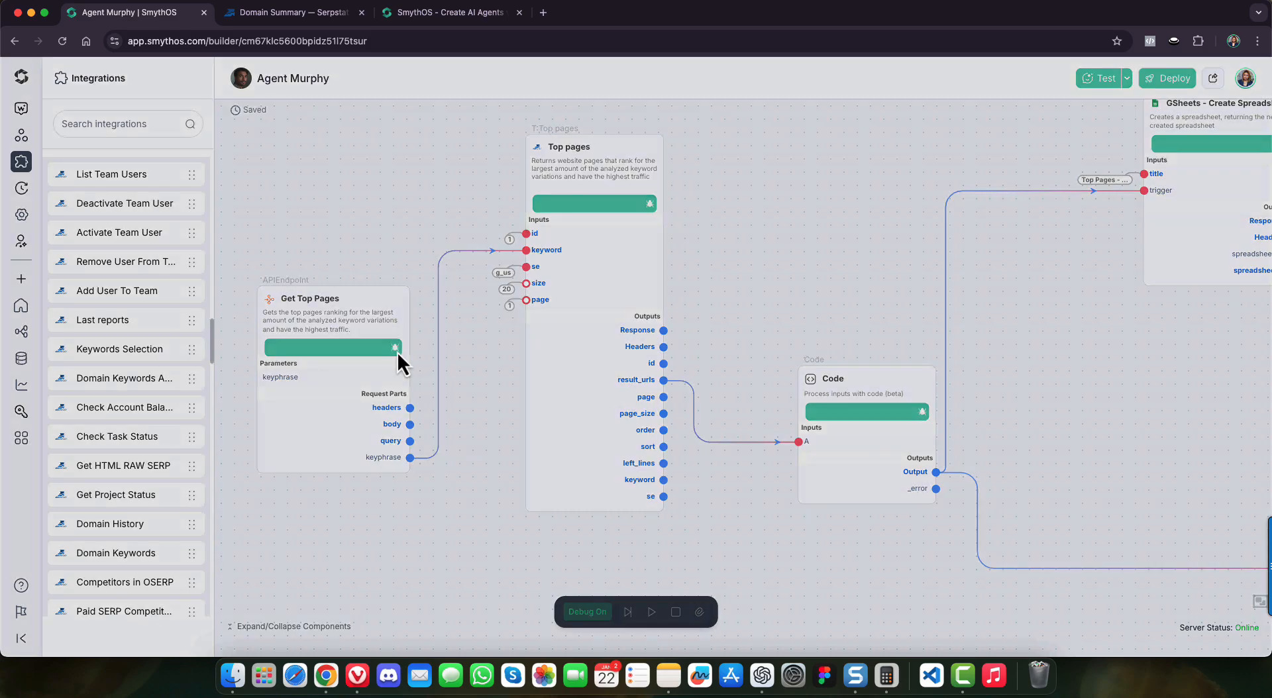
left_click(396, 350)
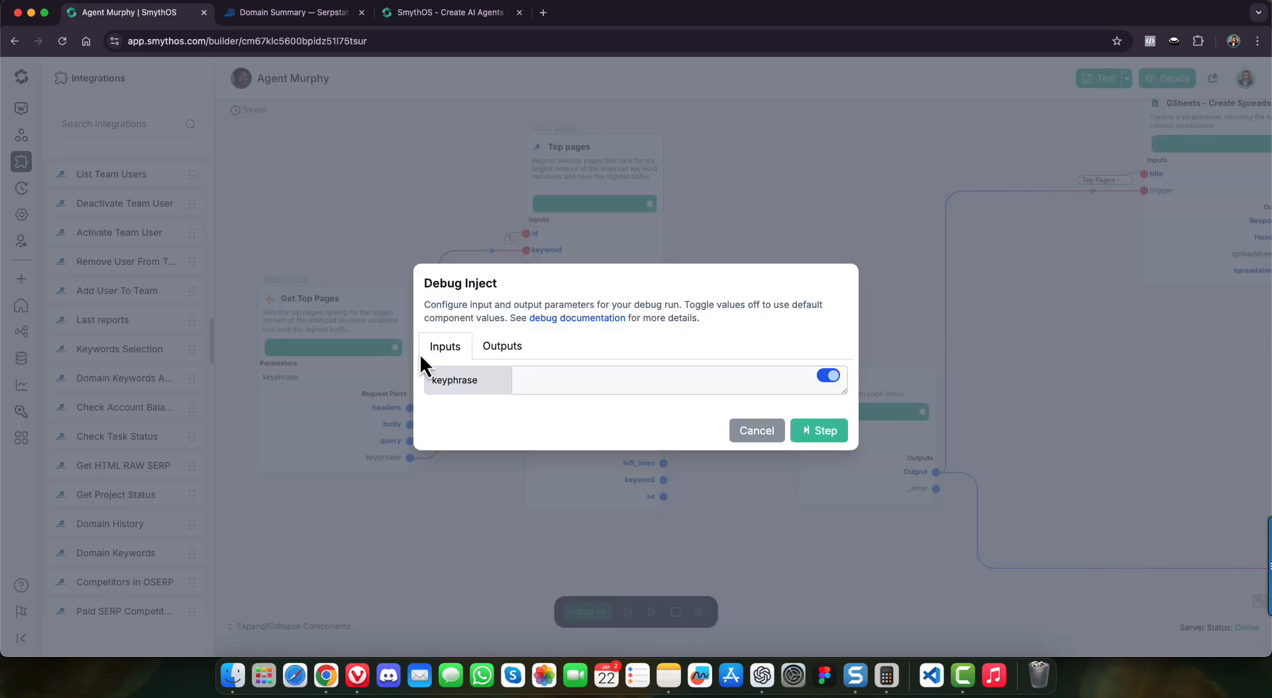
left_click(528, 378)
type("AI")
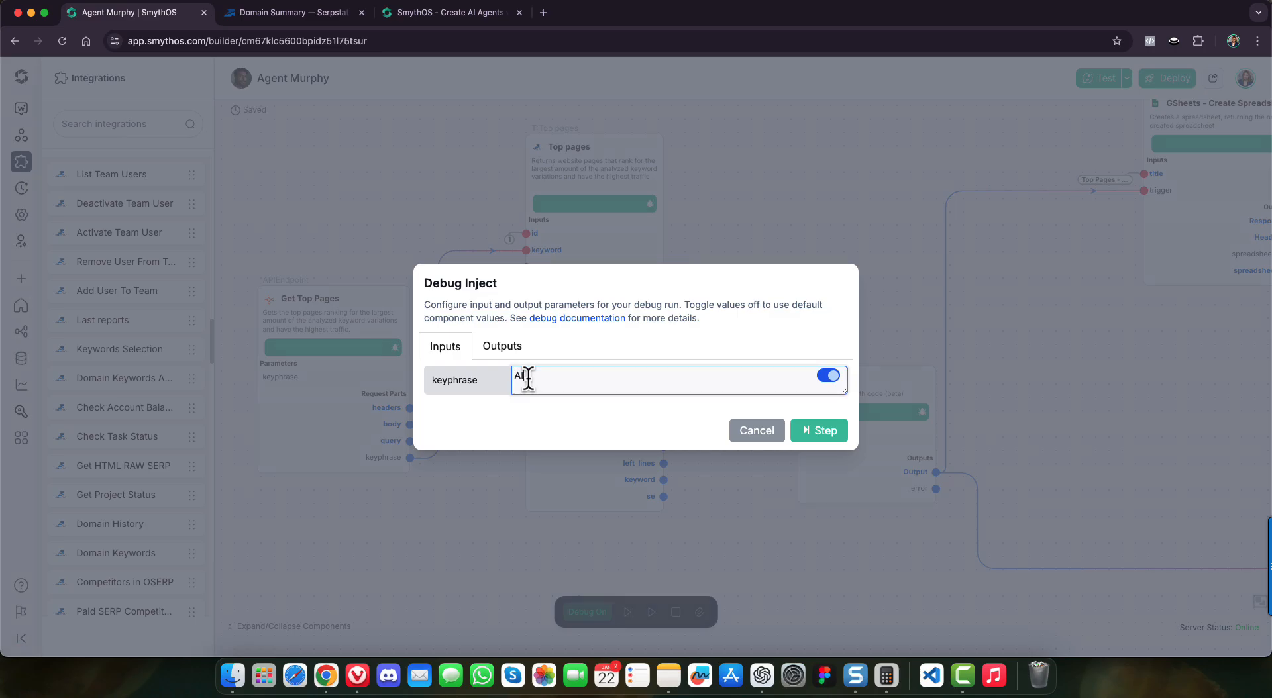
type(" agents")
left_click(820, 436)
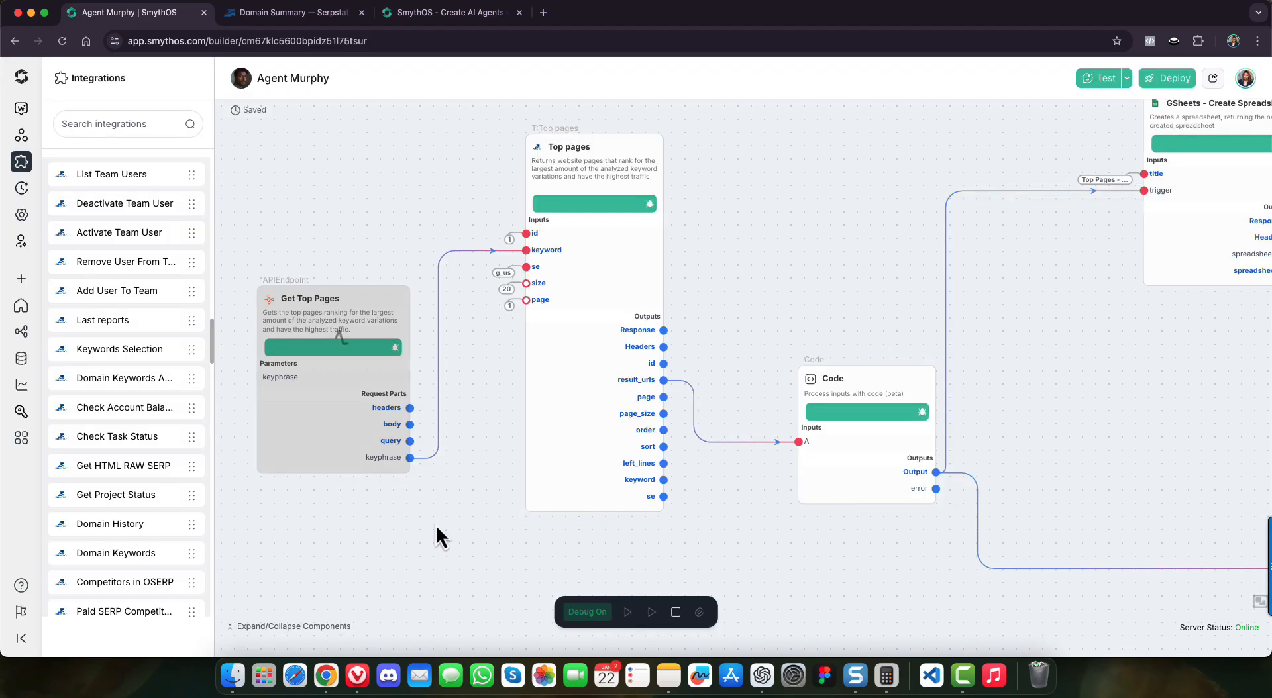
mouse_move(369, 462)
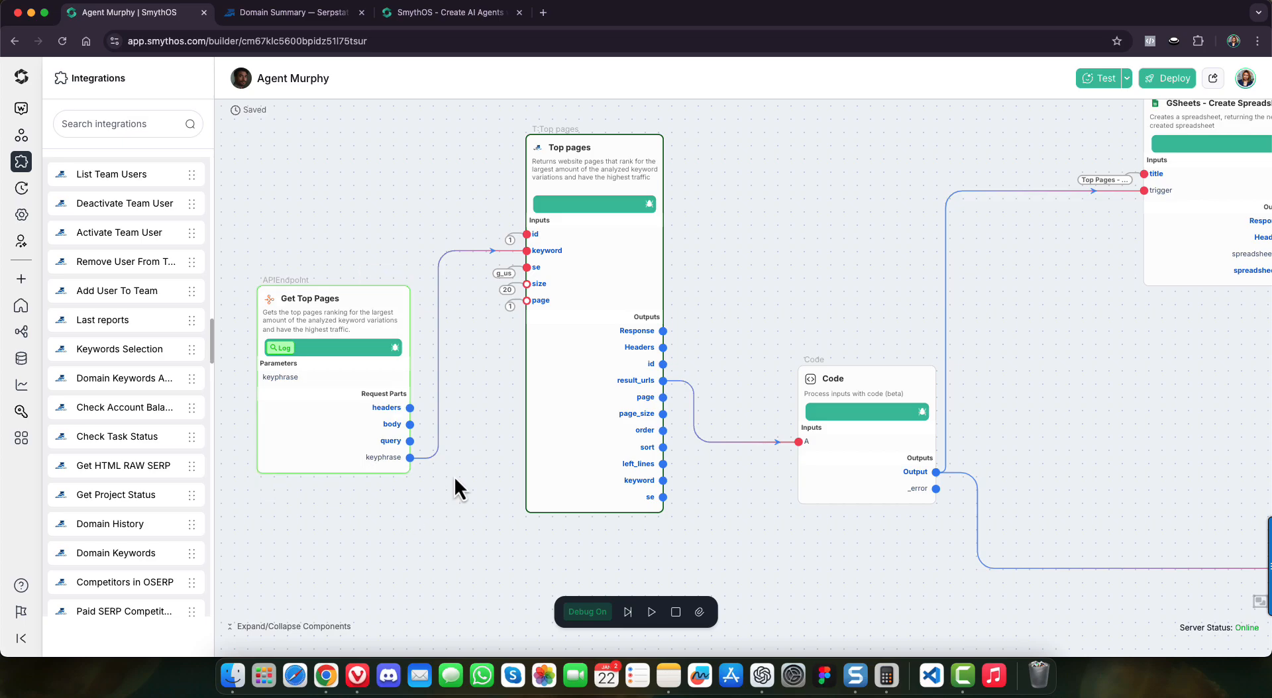
Advance the debug run by one step to execute the Top pages component.
left_click_drag(454, 476, 312, 467)
mouse_move(446, 241)
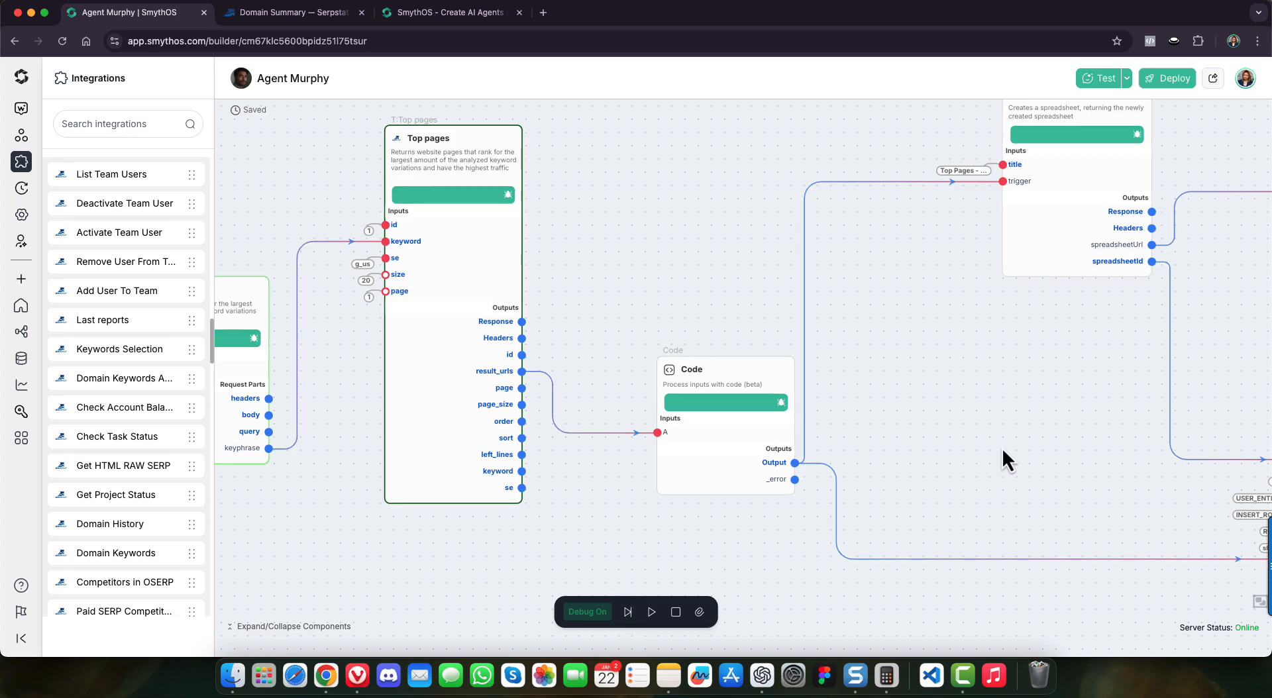
scroll(956, 448, "right", 3)
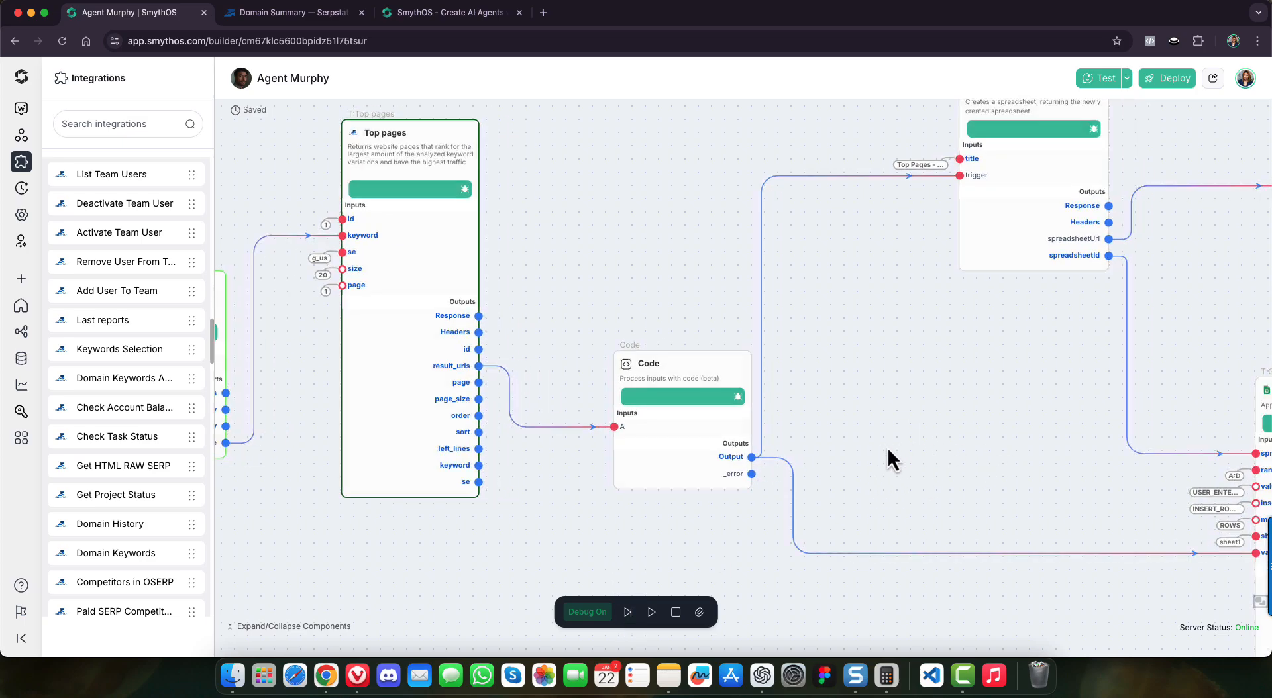
left_click_drag(870, 453, 867, 457)
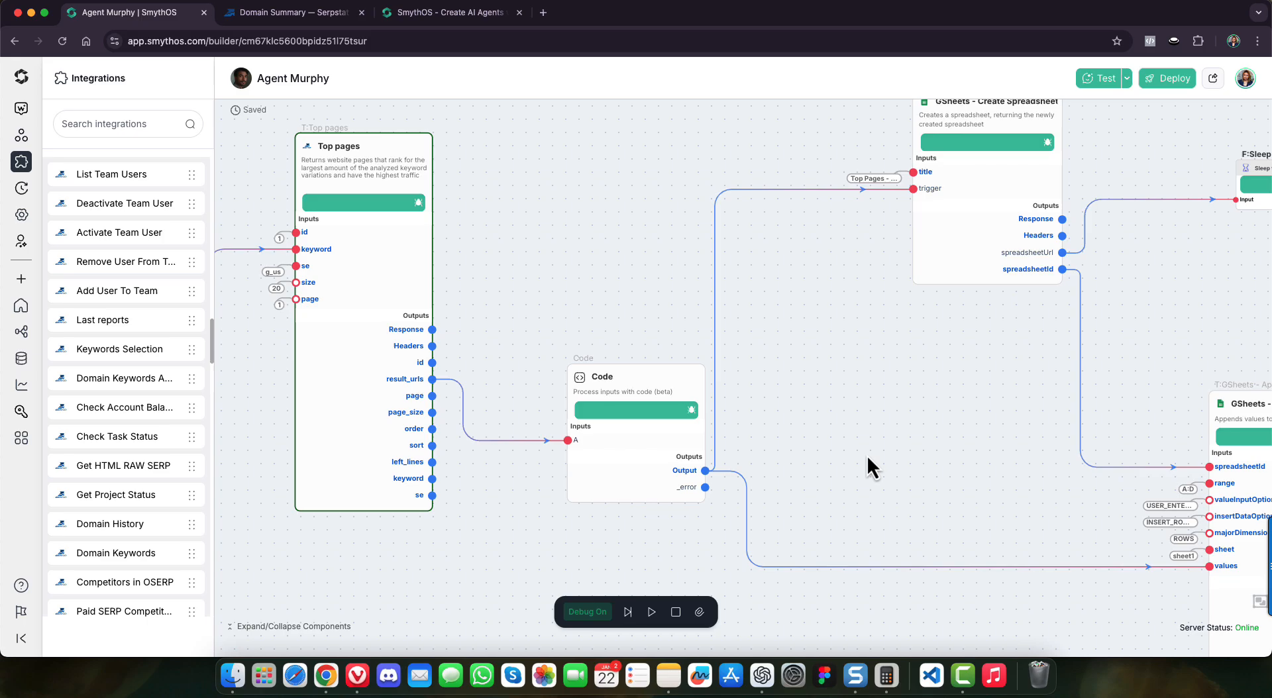
left_click_drag(888, 431, 870, 443)
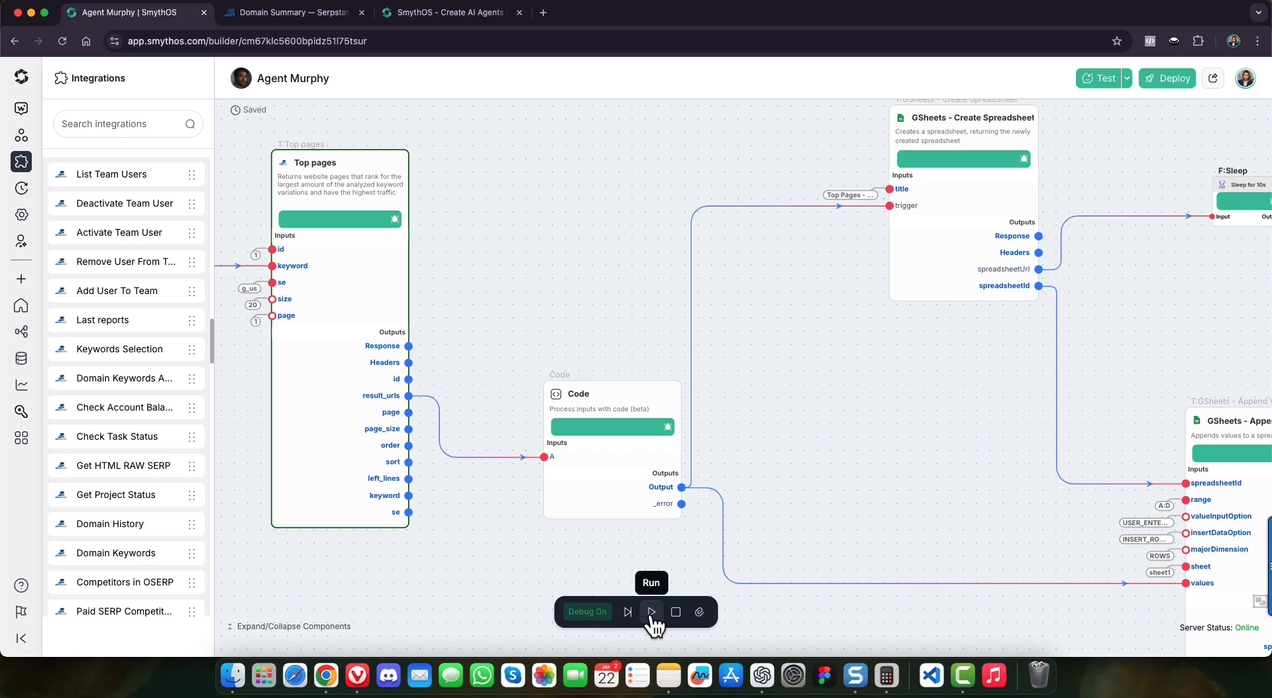
left_click_drag(901, 488, 826, 463)
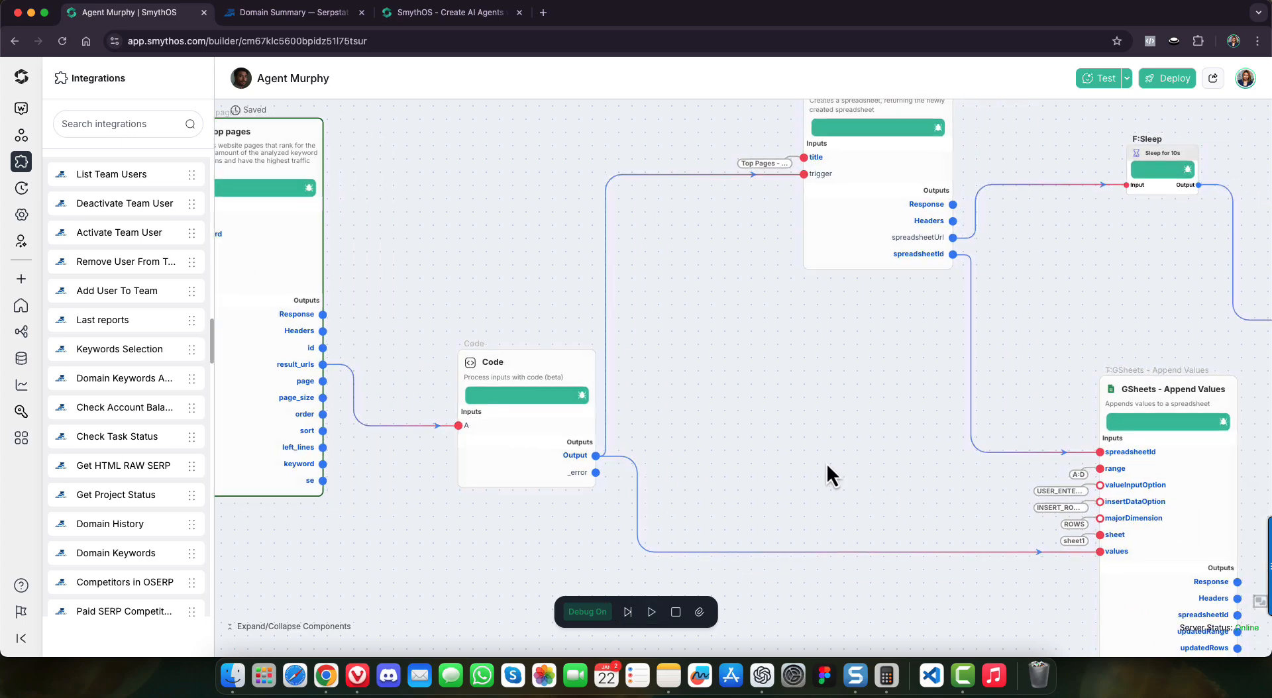
left_click(629, 611)
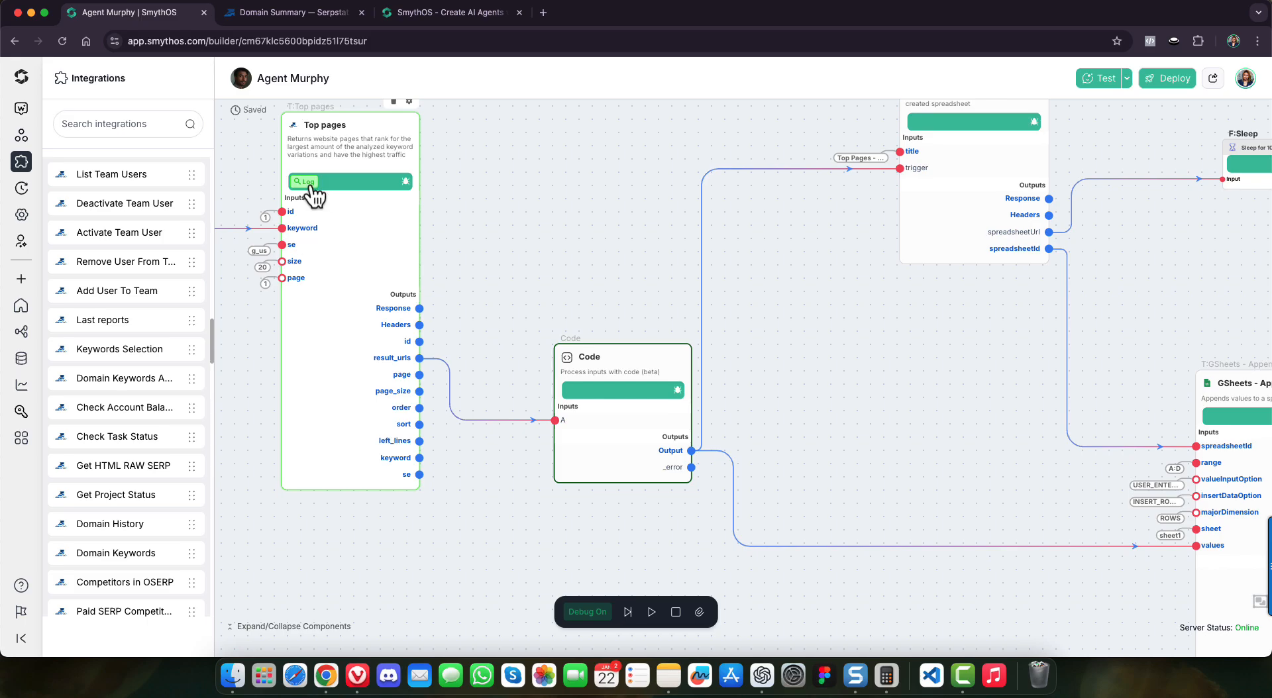
Pin and enlarge Top pages' result_urls debug output, read through its URL, keyword, traffic and share entries, and unpin it.
mouse_move(396, 323)
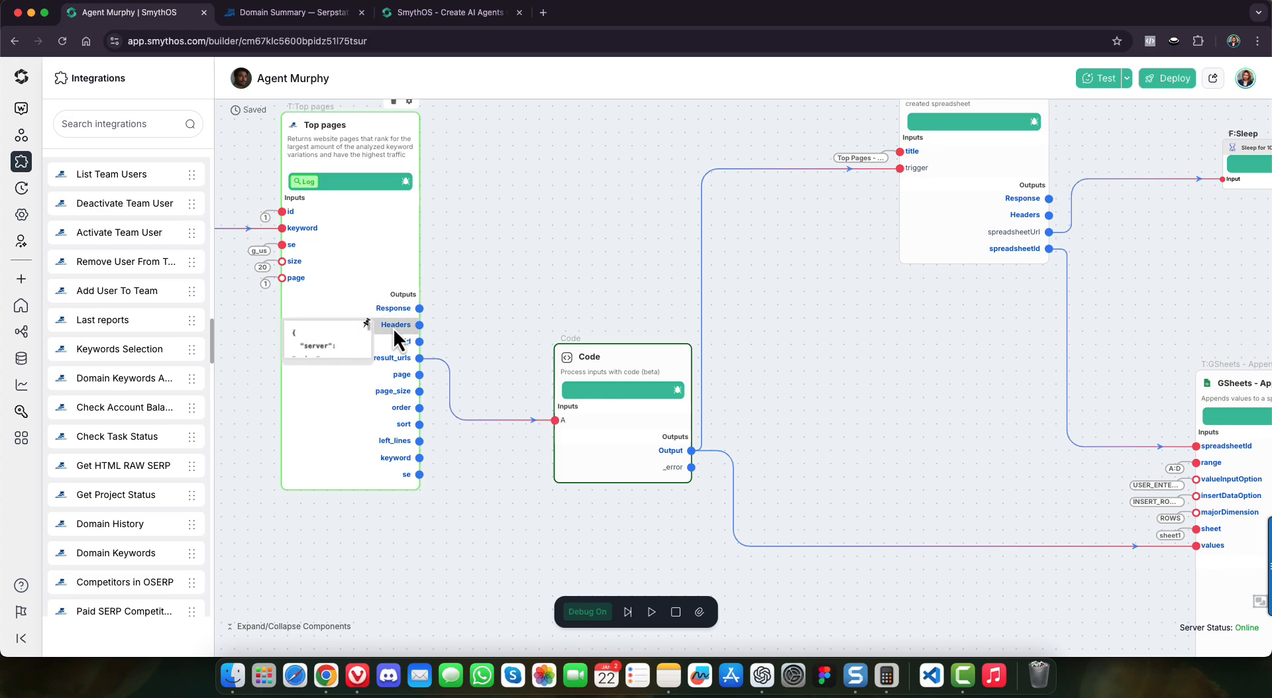
mouse_move(392, 359)
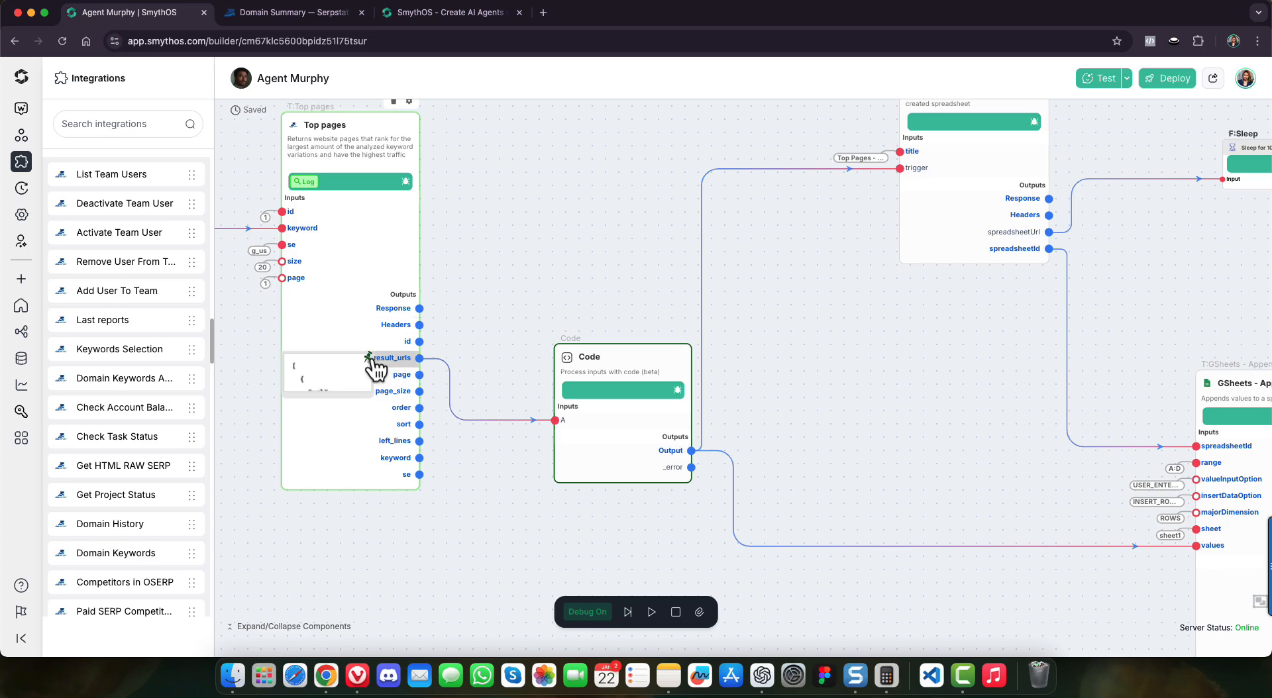
left_click(369, 358)
left_click_drag(364, 387, 521, 500)
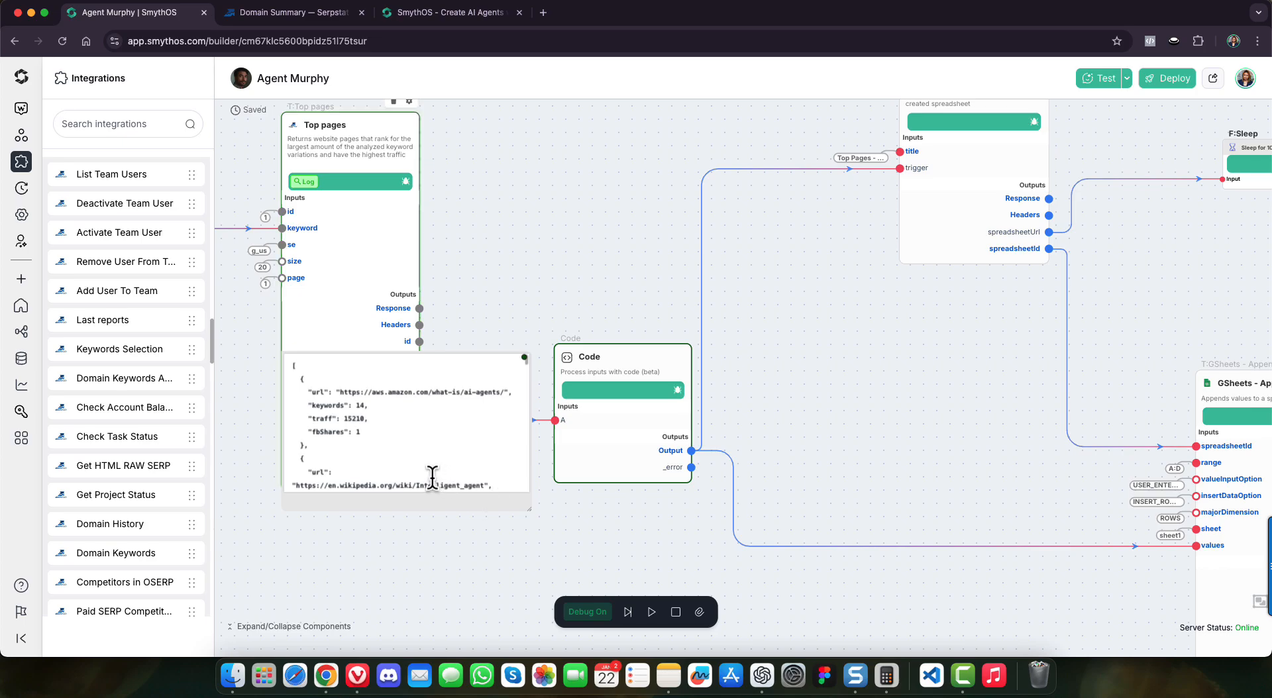
scroll(432, 476, "up", 5)
scroll(432, 476, "down", 4)
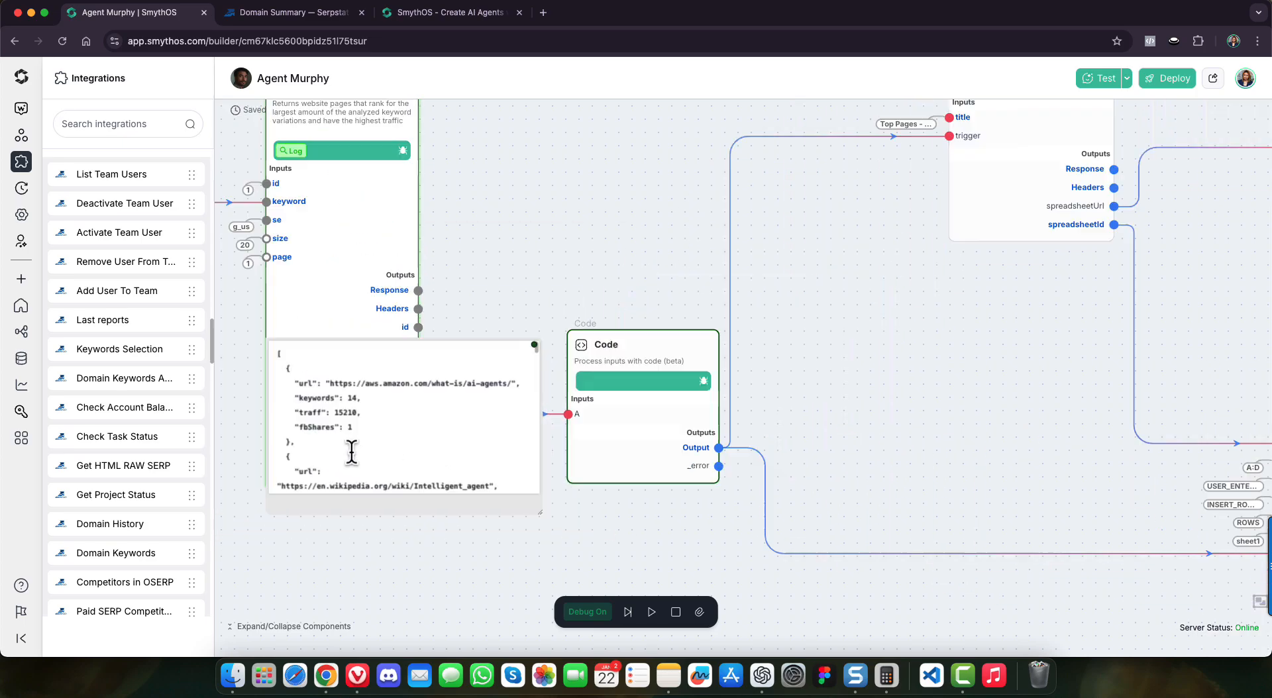
scroll(351, 452, "down", 6)
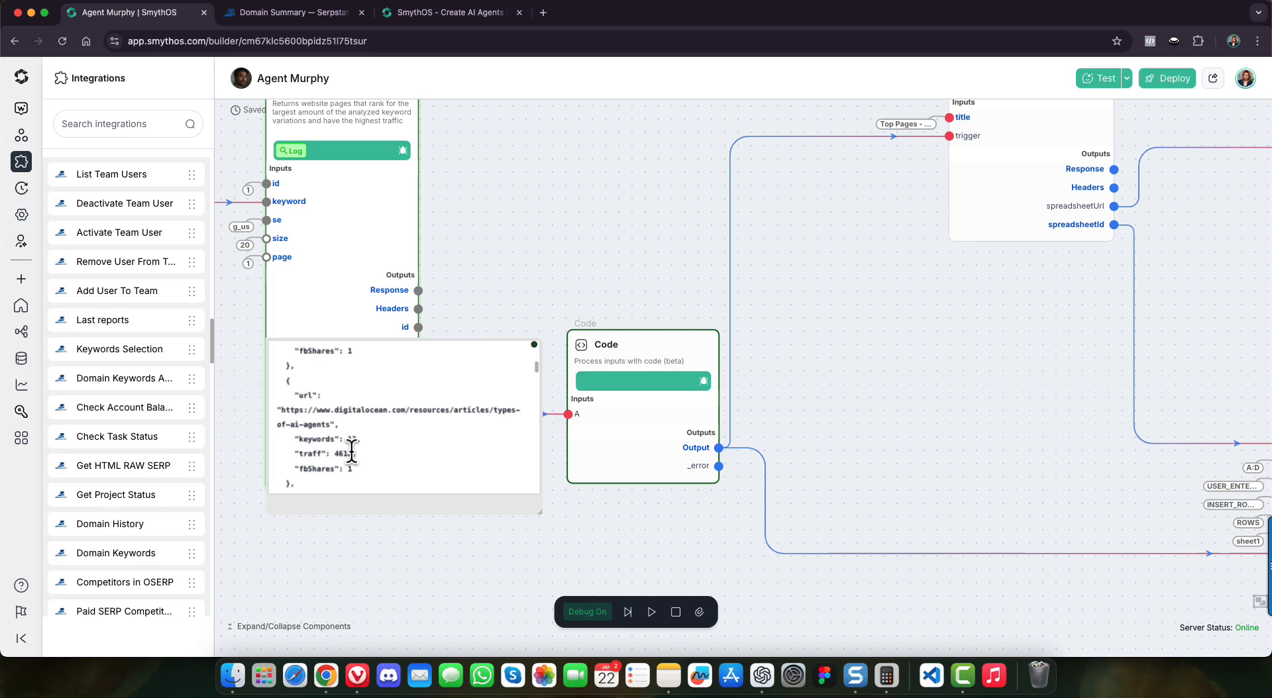
scroll(351, 452, "down", 8)
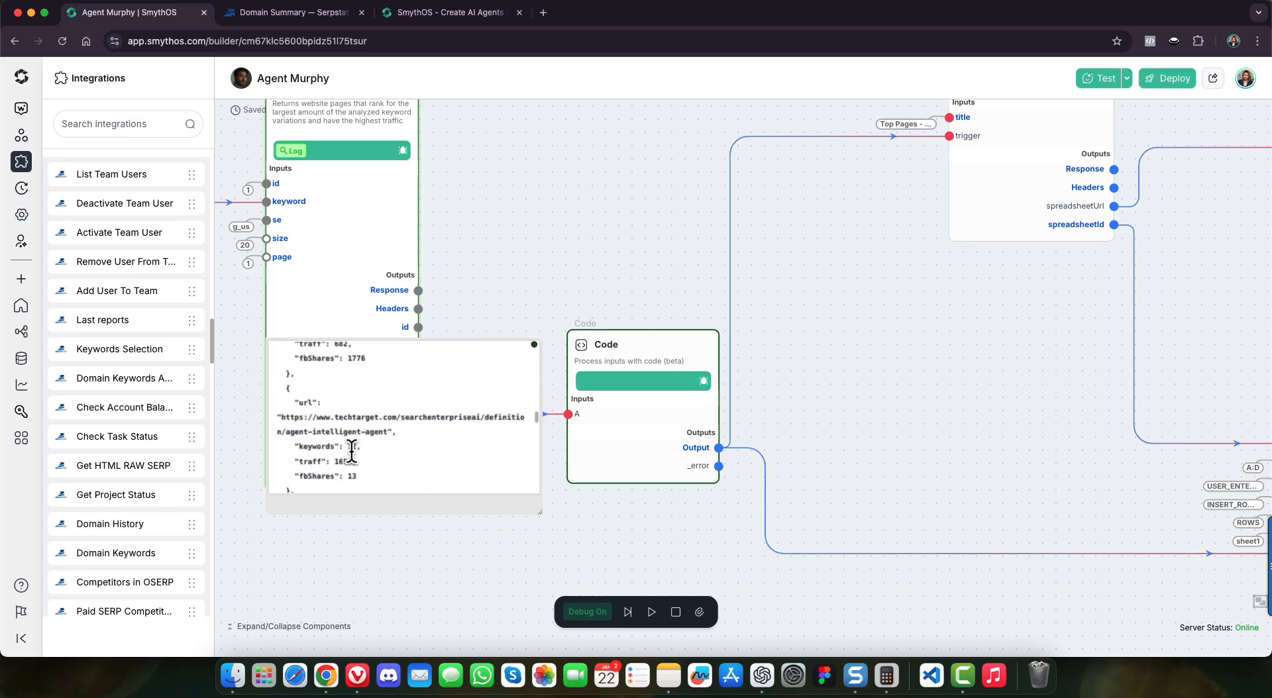
scroll(351, 453, "down", 8)
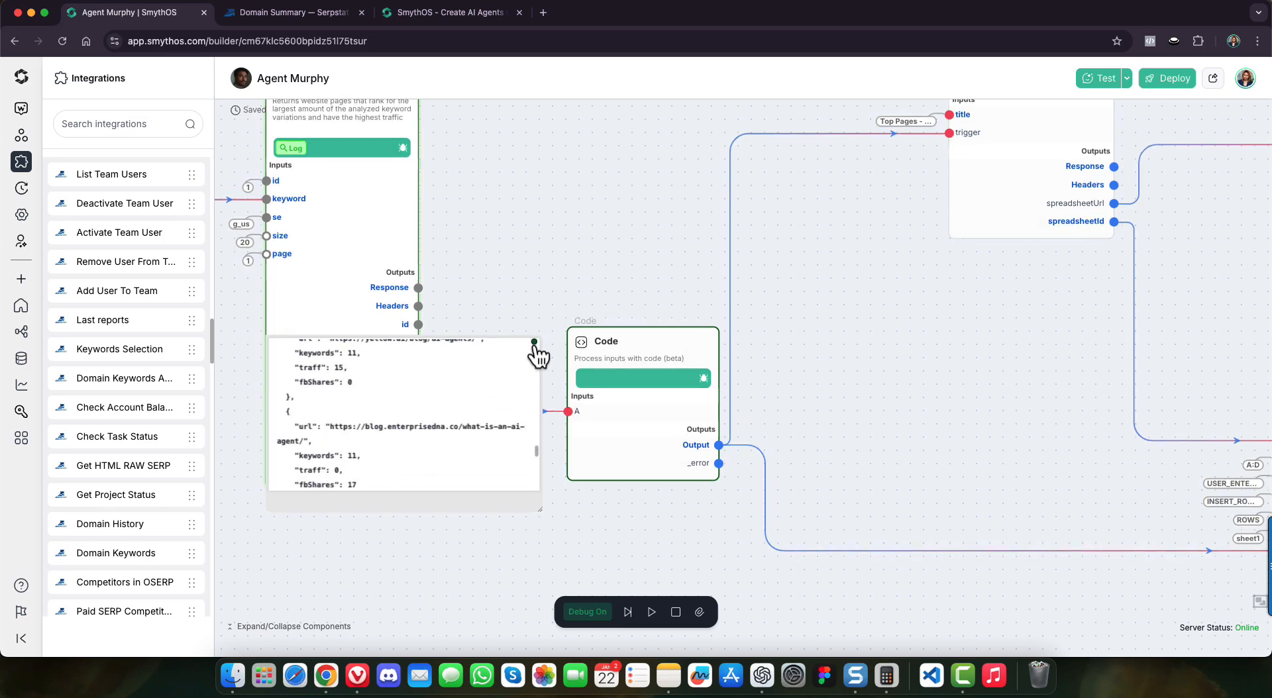
left_click(535, 342)
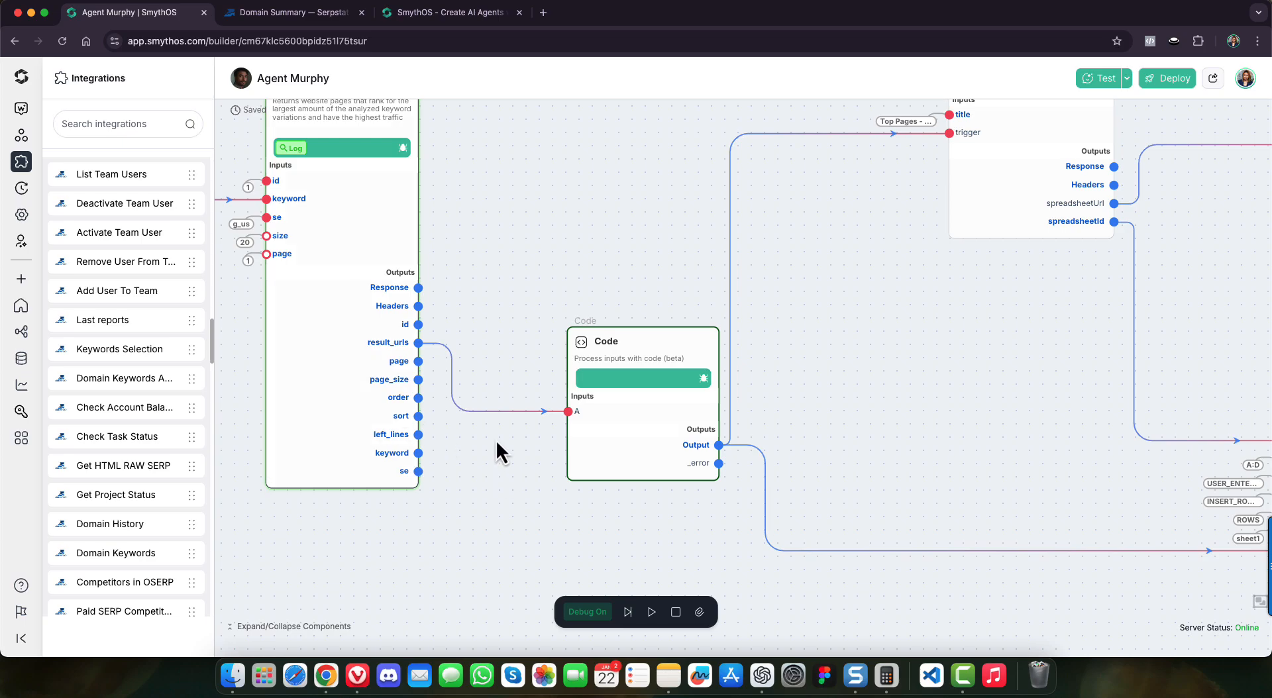
Advance the debug run by one step to execute the Code component on the result_urls data.
mouse_move(382, 349)
scroll(551, 519, "right", 5)
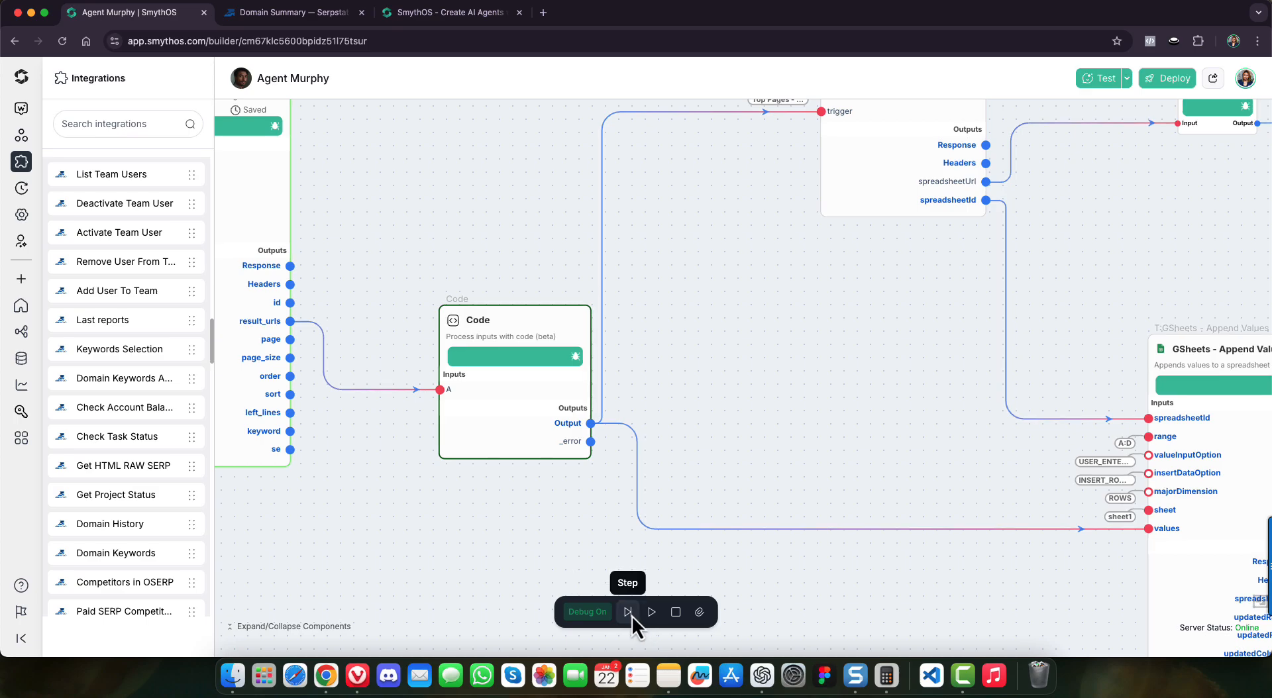
left_click(630, 613)
scroll(451, 511, "right", 5)
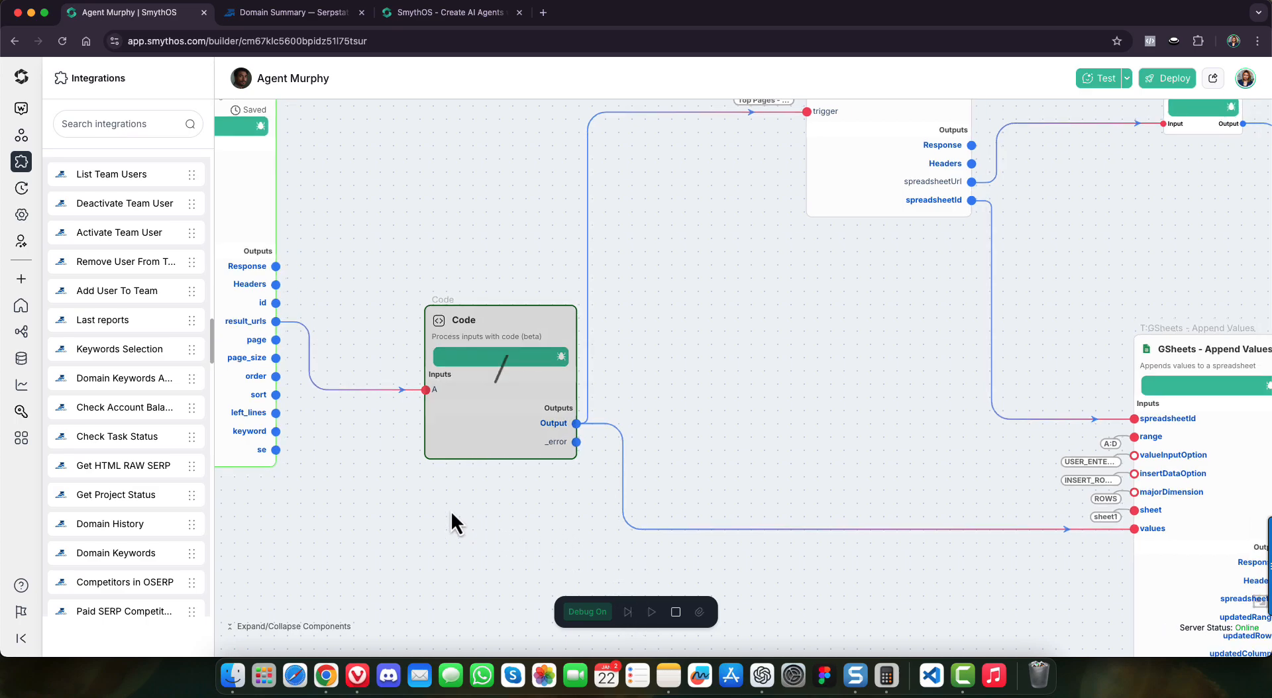
scroll(720, 427, "right", 2)
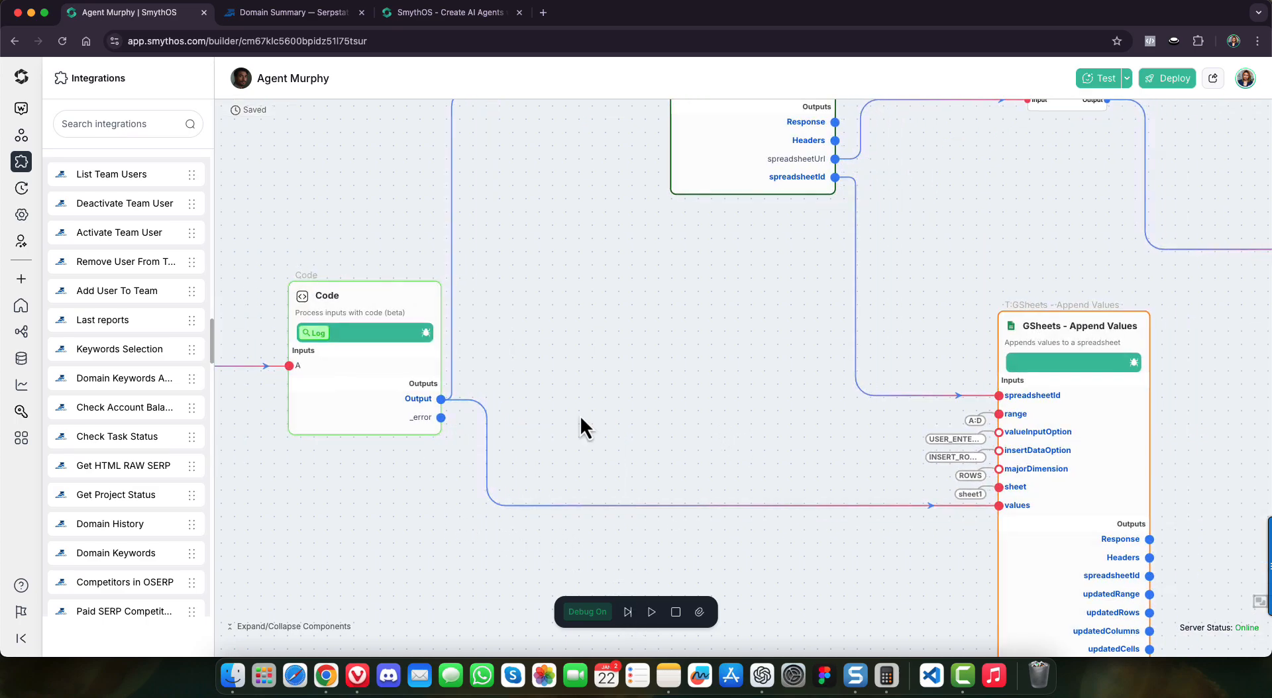
Pin and enlarge the Code component's Output debug value to examine its row structure.
mouse_move(372, 378)
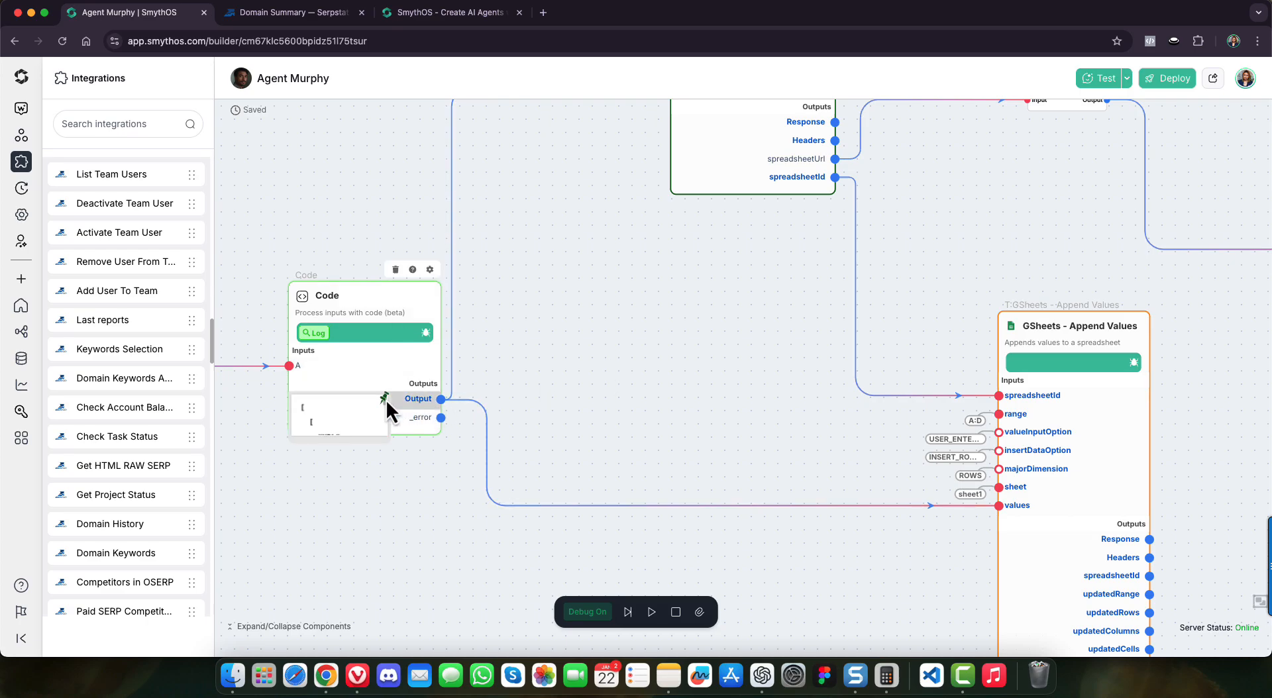
left_click(384, 398)
left_click_drag(389, 440, 569, 553)
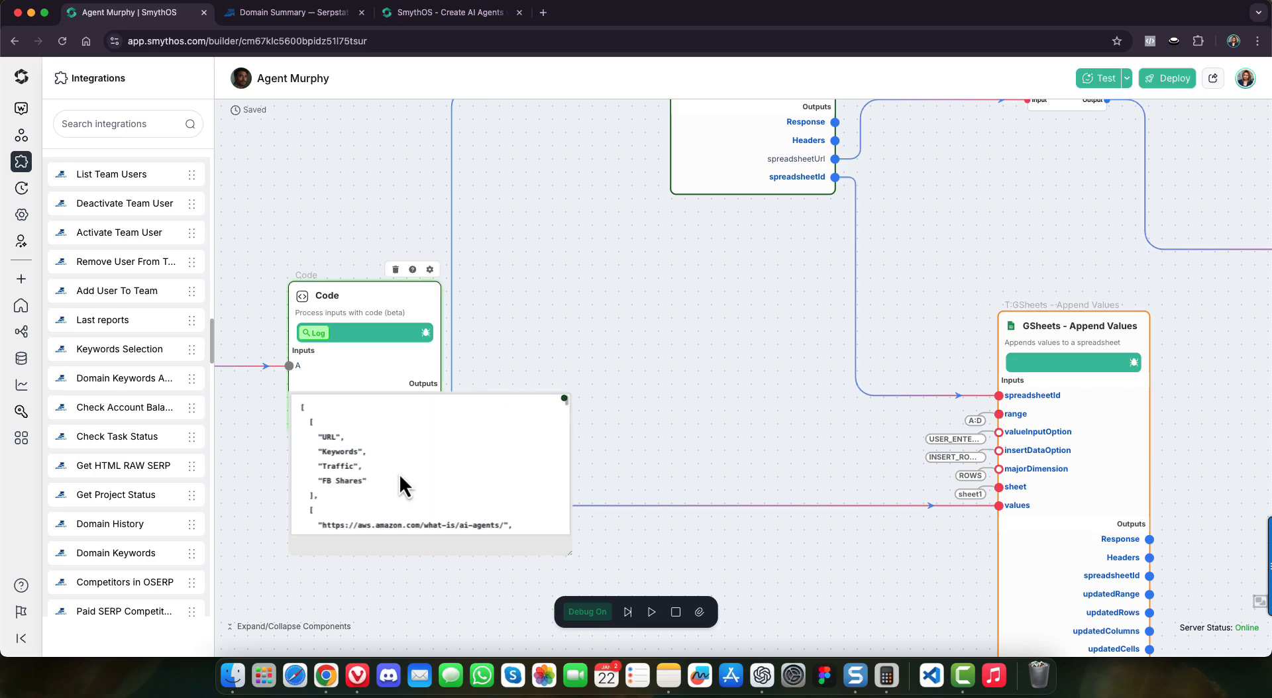
Read through the URL, keyword, traffic and FB share rows in the Code component's Output value and unpin it.
scroll(399, 474, "down", 3)
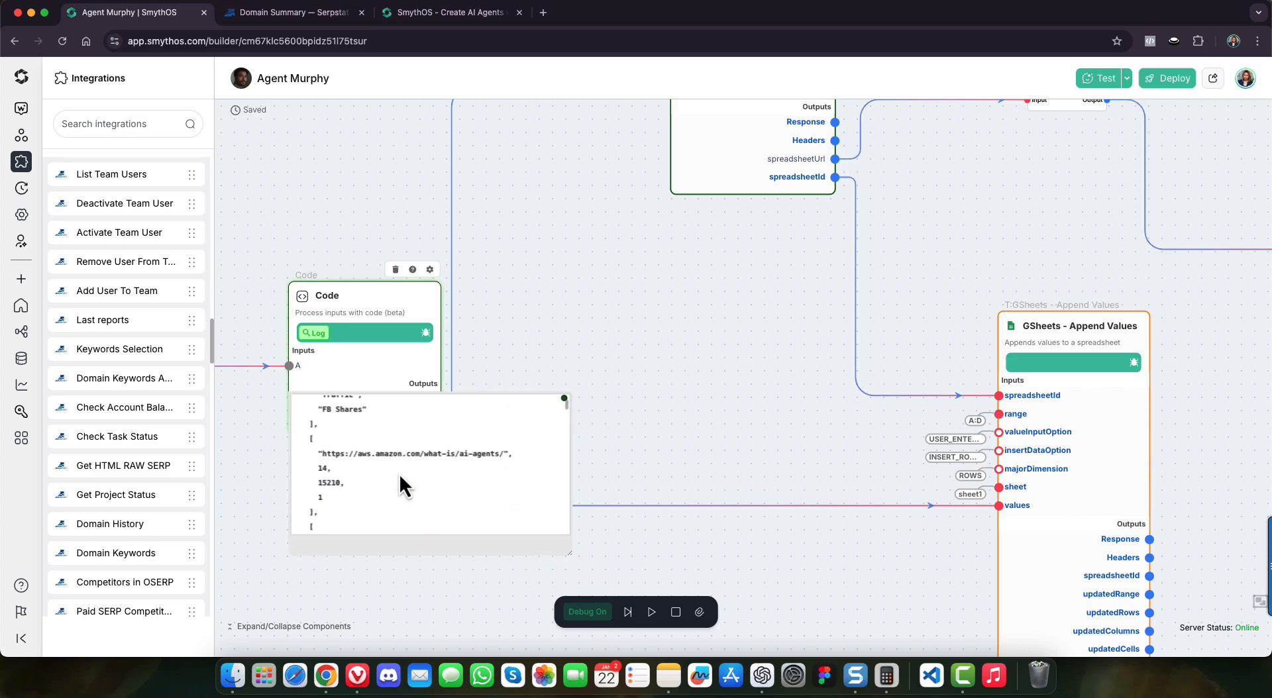
scroll(399, 474, "down", 8)
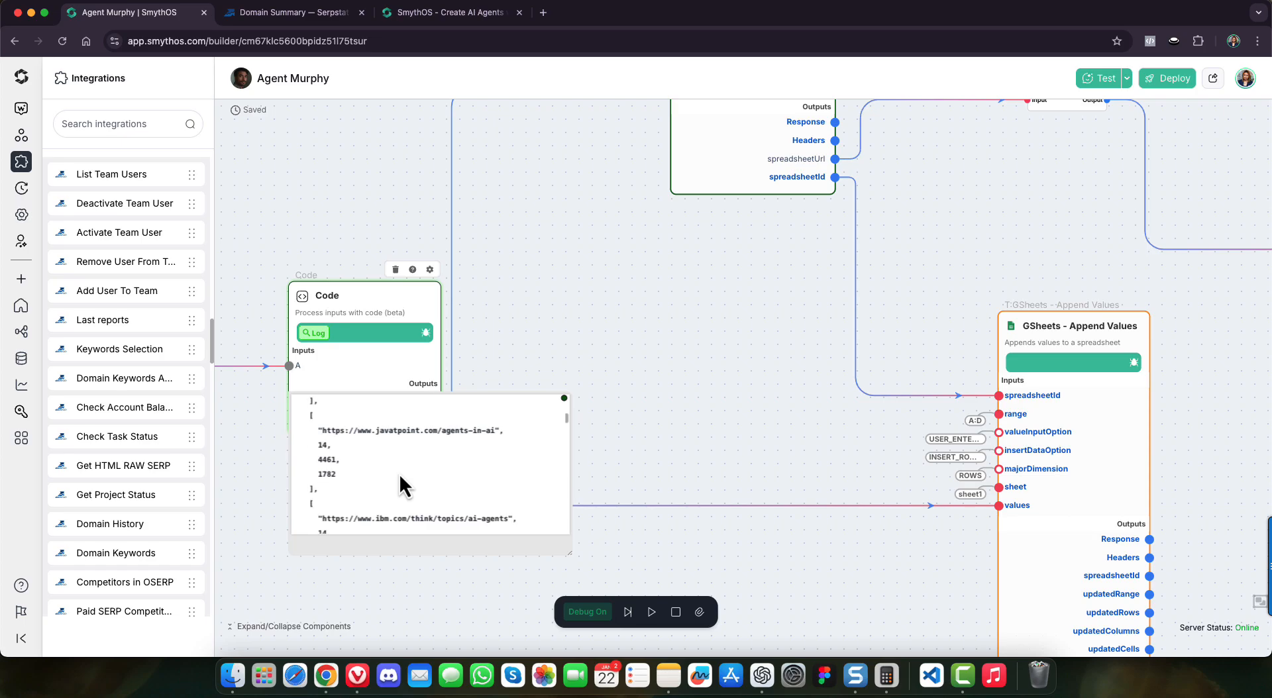
scroll(399, 474, "down", 3)
left_click(564, 399)
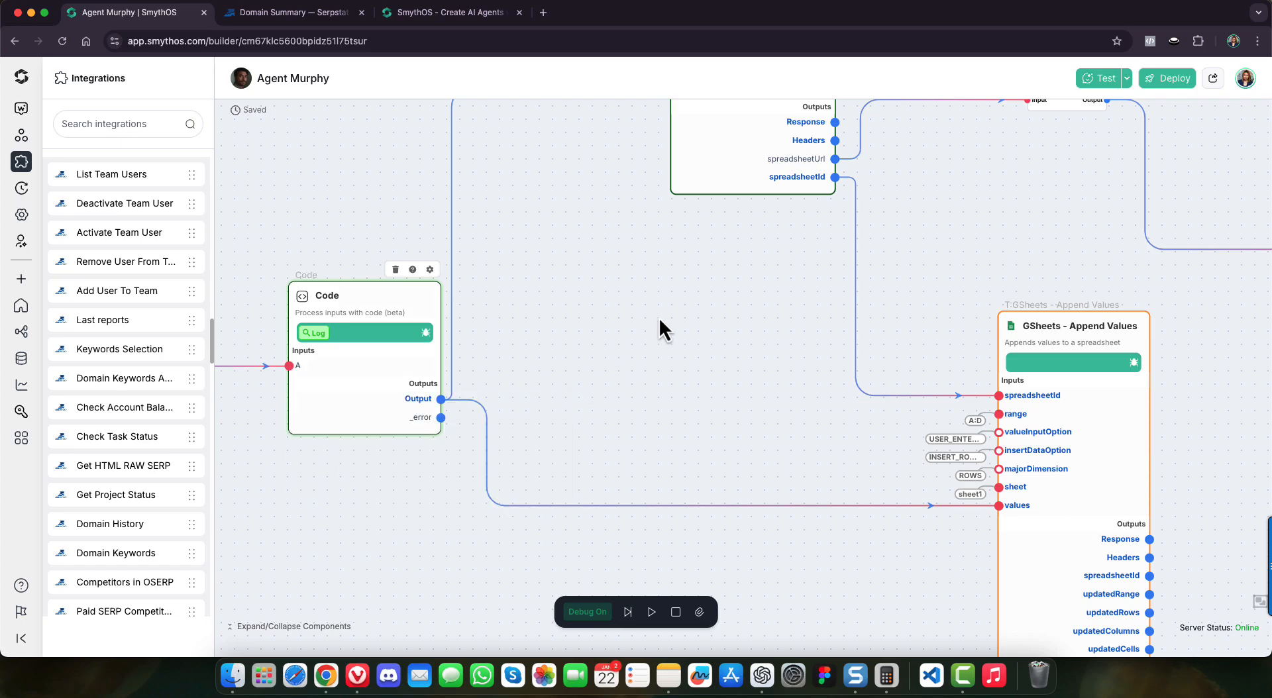
Advance the debug run by one step to execute the GSheets - Create Spreadsheet component.
scroll(587, 351, "right", 6)
scroll(586, 351, "up", 4)
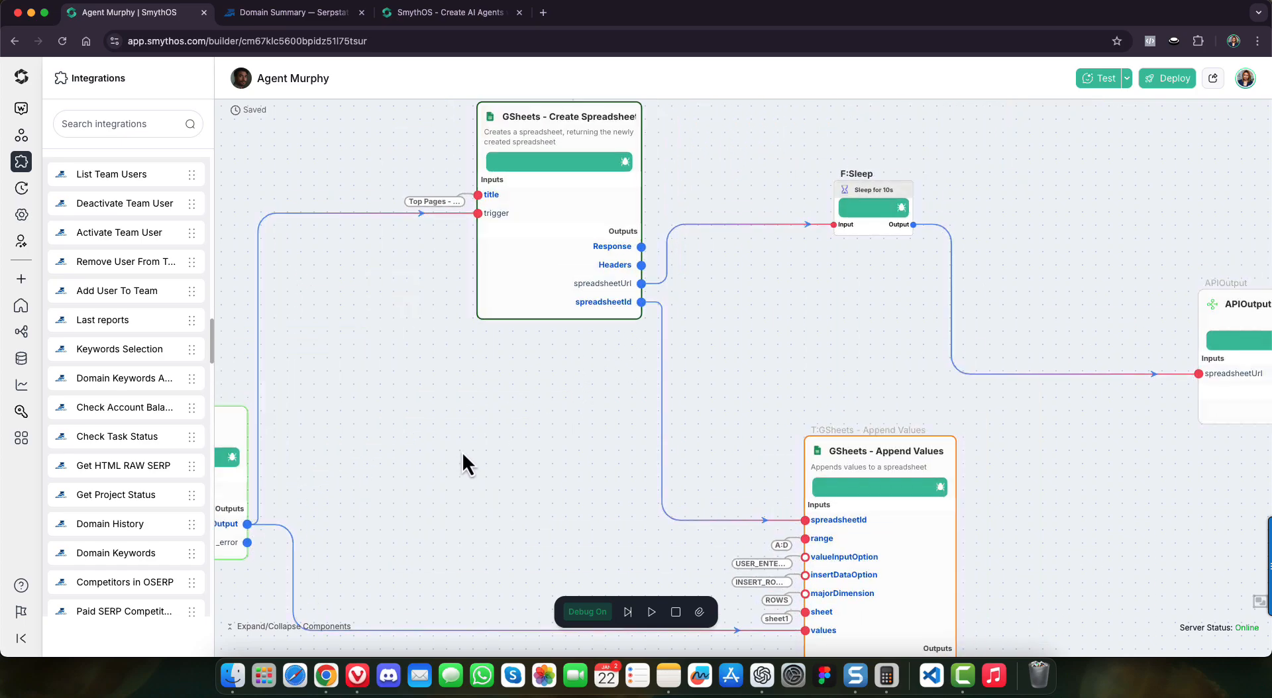
left_click(628, 612)
left_click_drag(467, 415, 383, 439)
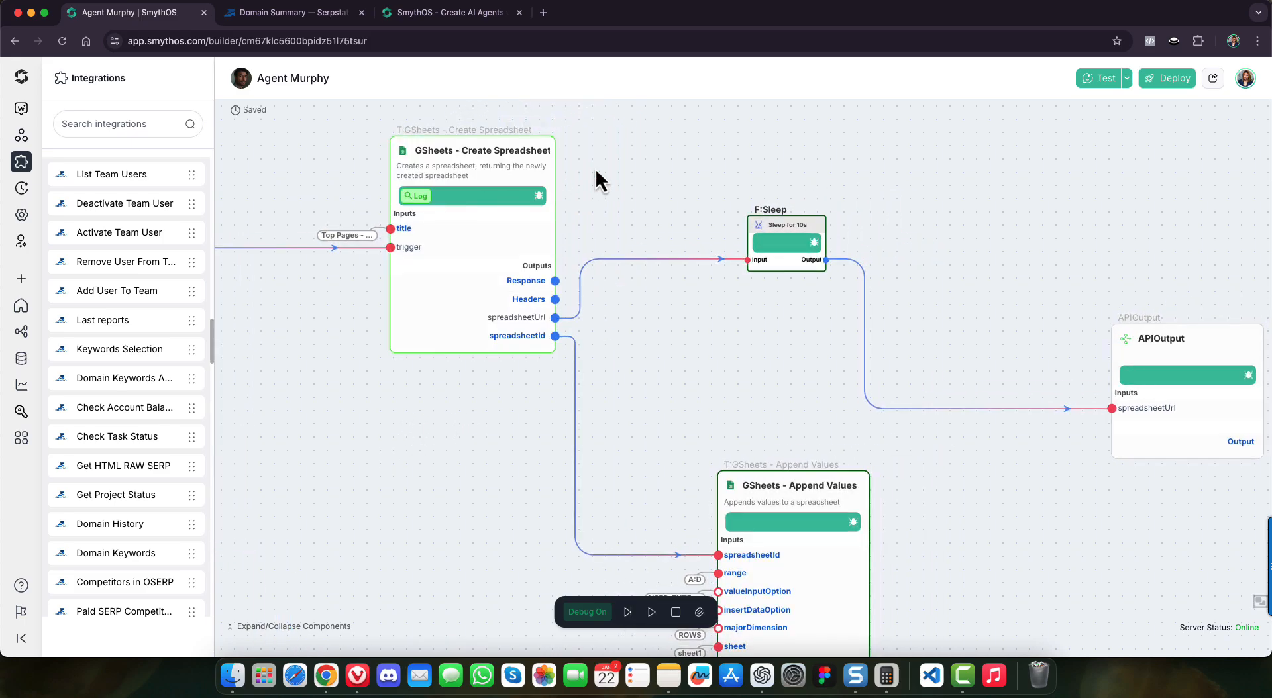
Check the connections into GSheets - Append Values and advance the debug run to execute it together with the Sleep component.
mouse_move(503, 343)
left_click_drag(462, 472, 645, 303)
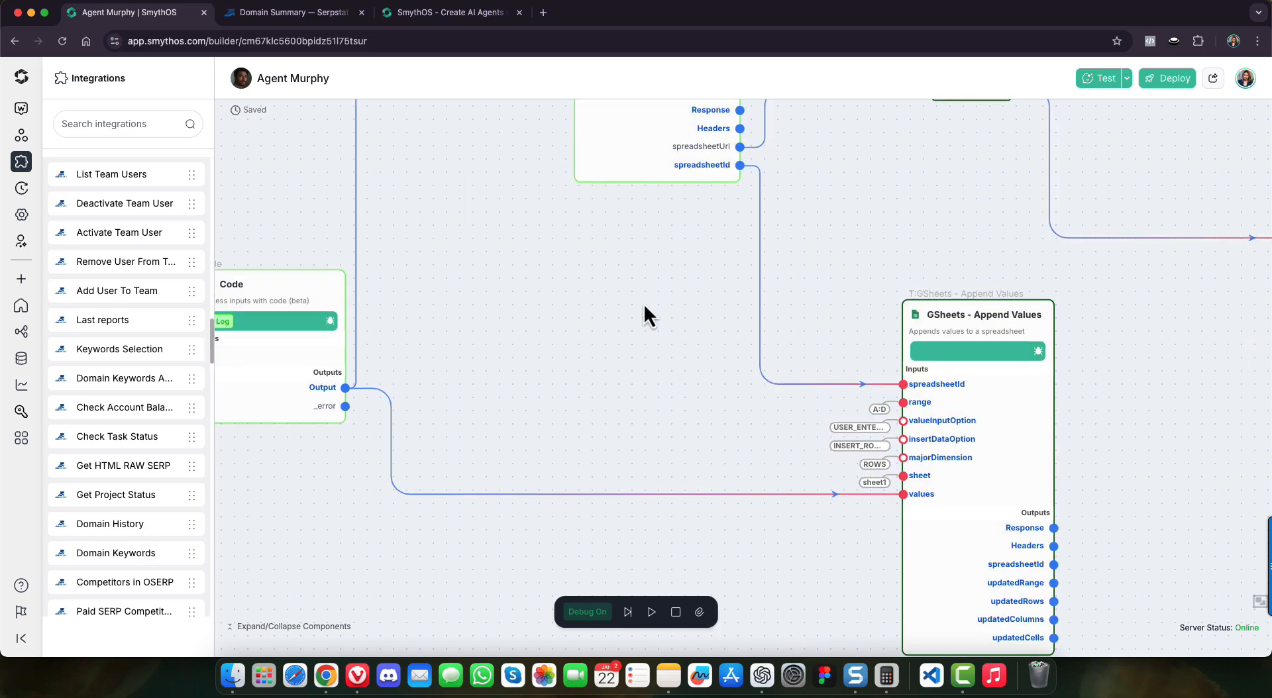
left_click_drag(557, 369, 779, 392)
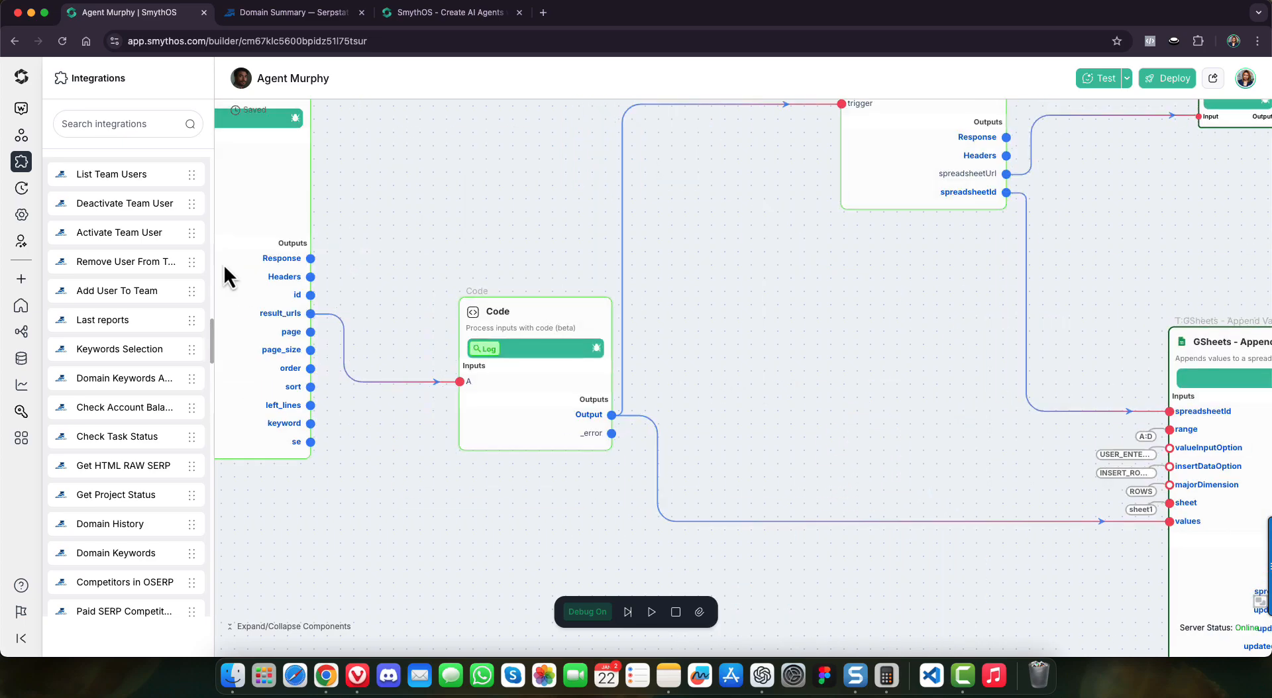
left_click_drag(724, 325, 496, 324)
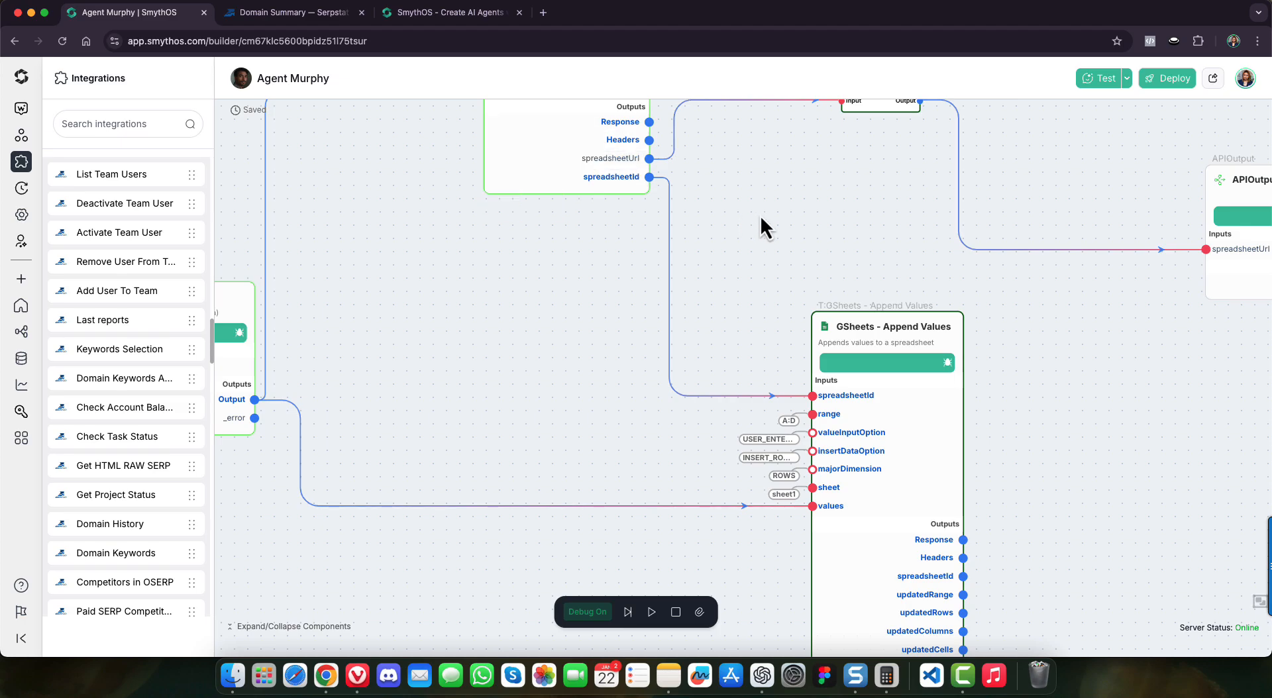
left_click_drag(757, 224, 621, 223)
scroll(597, 297, "right", 3)
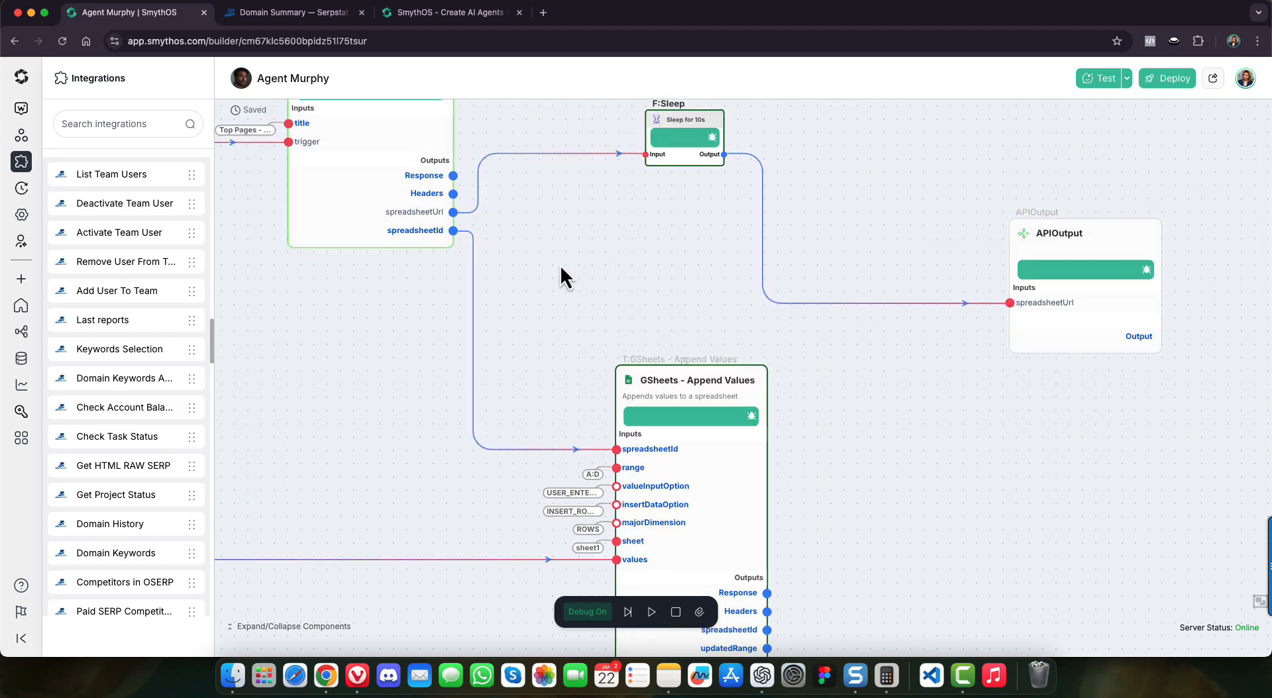
left_click(629, 618)
scroll(647, 284, "right", 3)
scroll(647, 284, "up", 2)
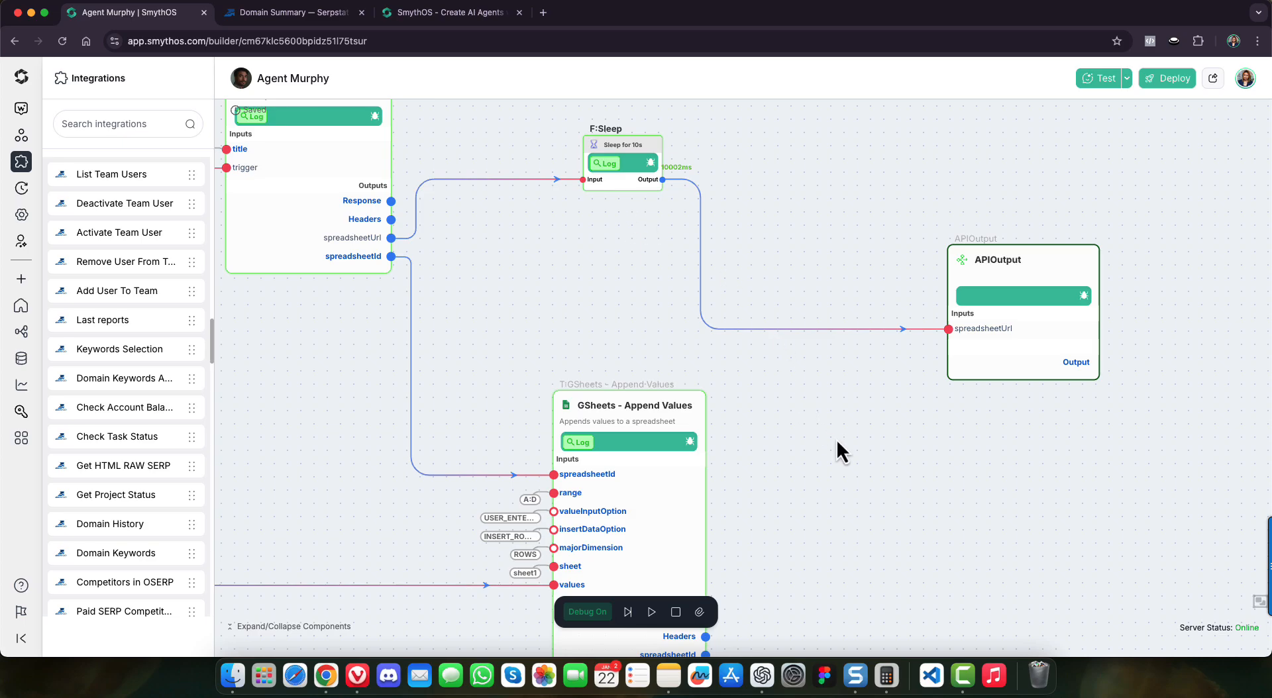
Advance the debug run by one step to execute the final APIOutput component.
scroll(795, 424, "right", 3)
scroll(794, 424, "down", 1)
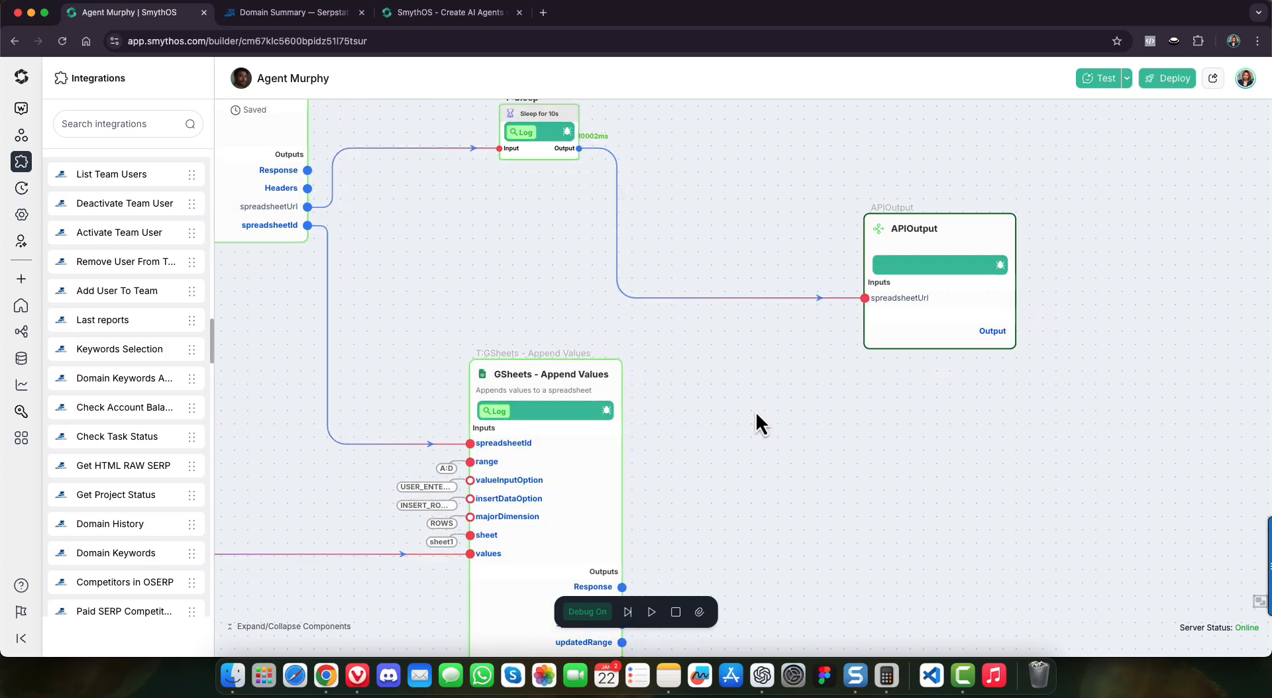
scroll(699, 384, "right", 3)
scroll(774, 369, "down", 2)
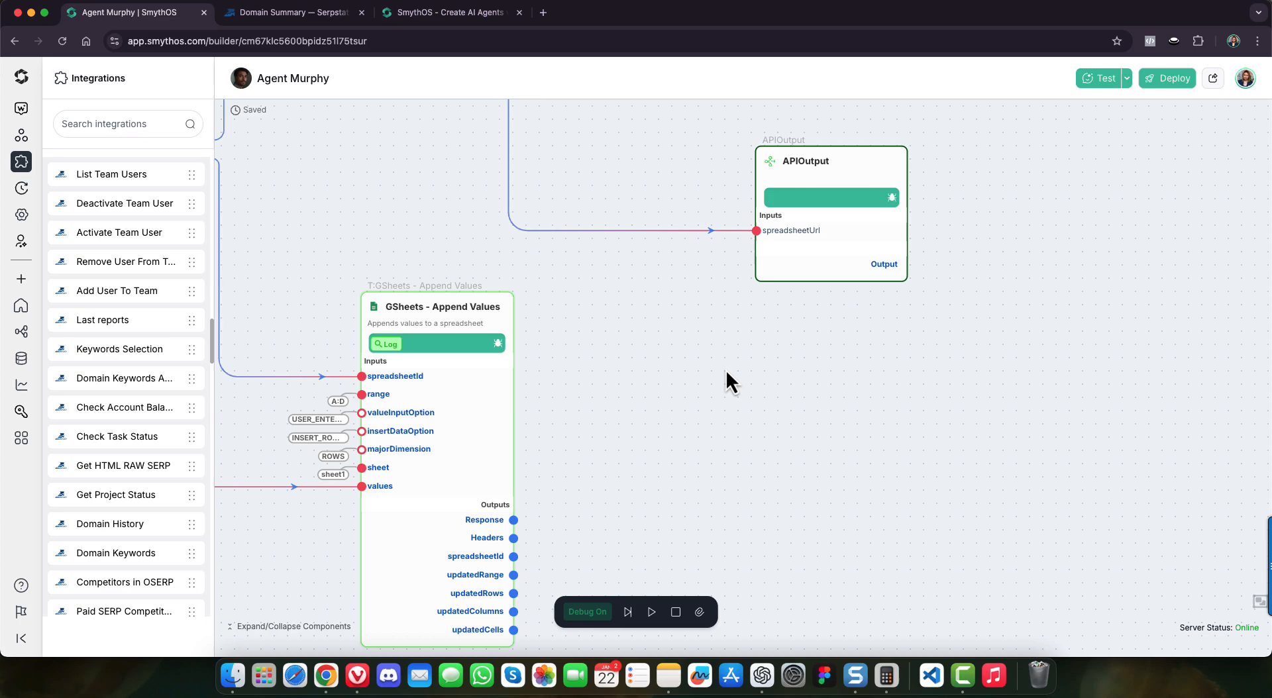
scroll(662, 435, "right", 2)
scroll(662, 434, "up", 2)
scroll(662, 434, "up", 1)
scroll(663, 435, "right", 1)
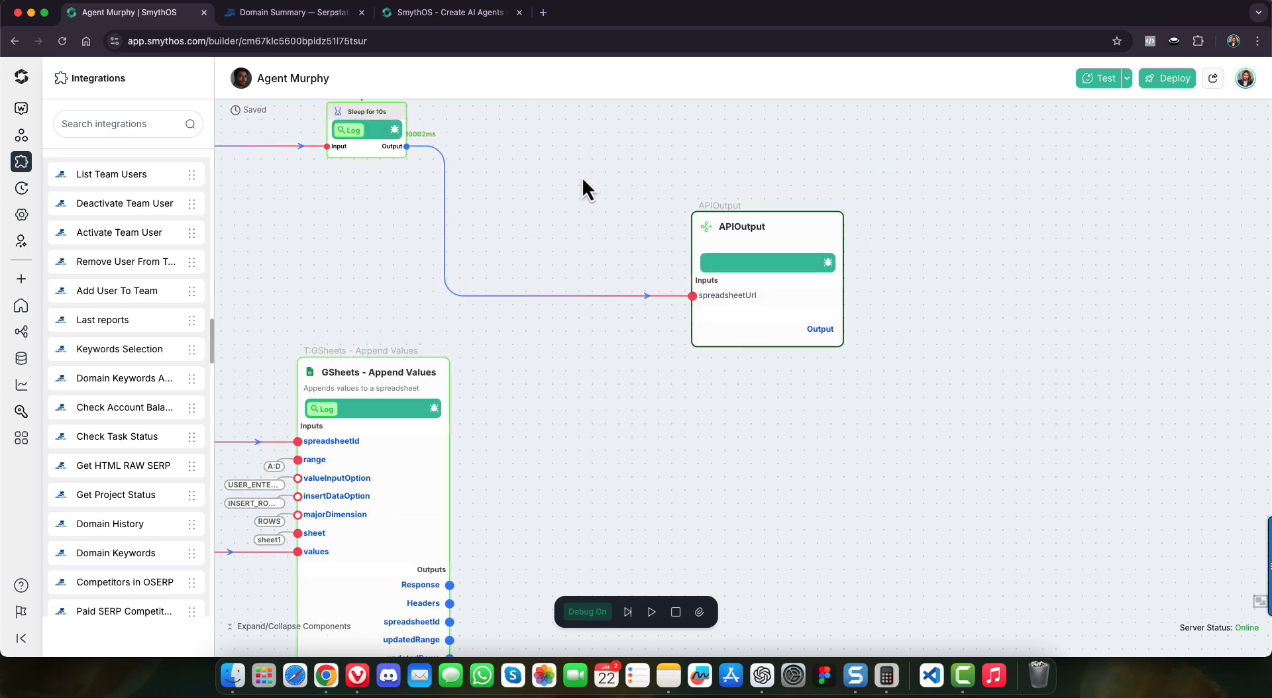
left_click(626, 614)
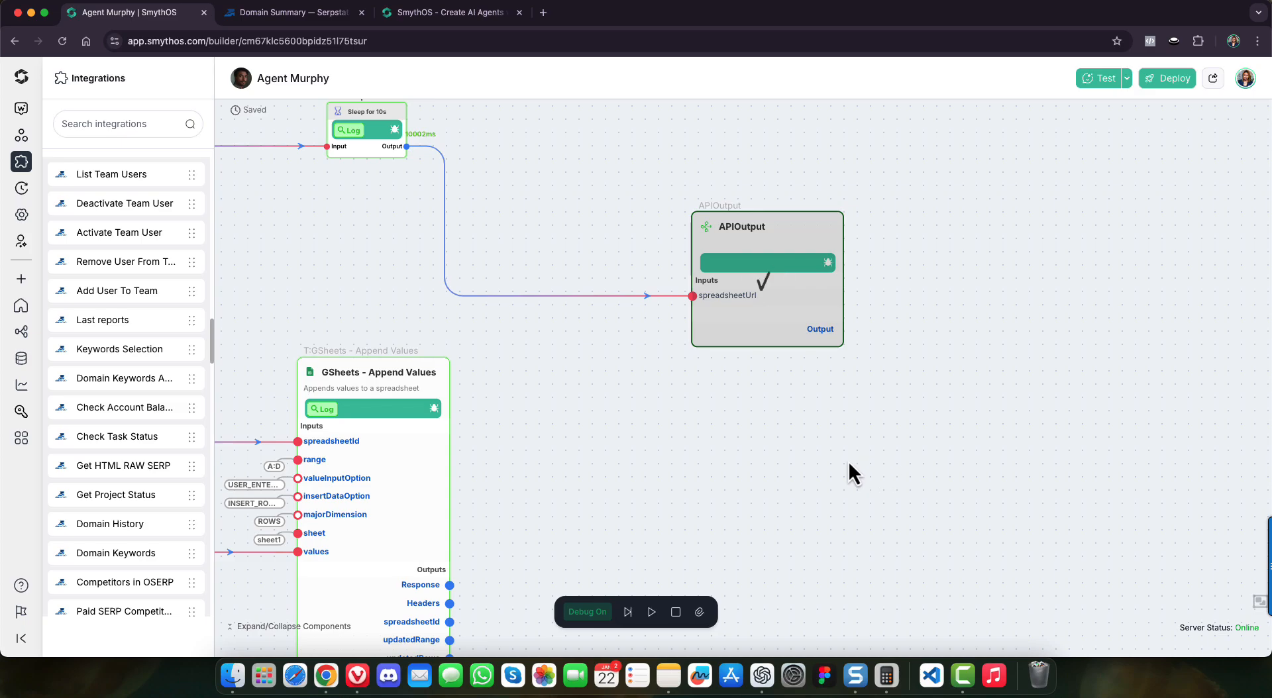
Pin and enlarge APIOutput's Output debug value to show the full spreadsheetUrl.
scroll(841, 461, "right", 2)
scroll(698, 456, "right", 3)
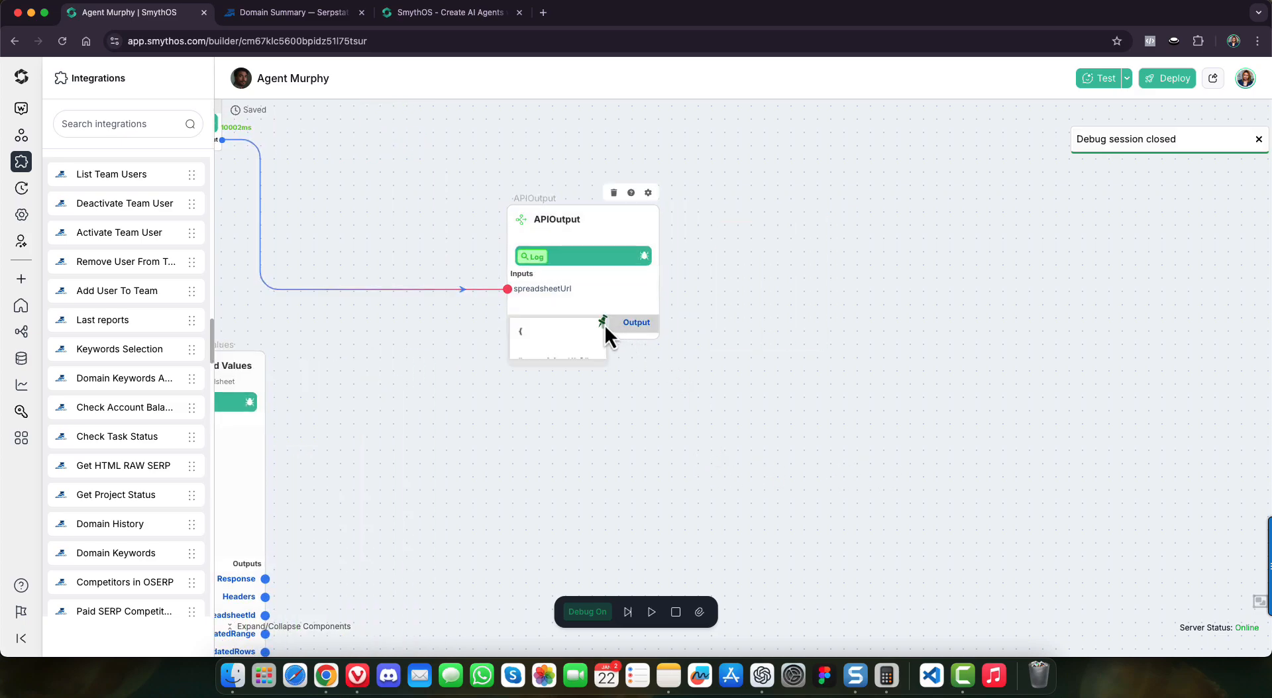
left_click(602, 322)
left_click_drag(605, 365, 769, 459)
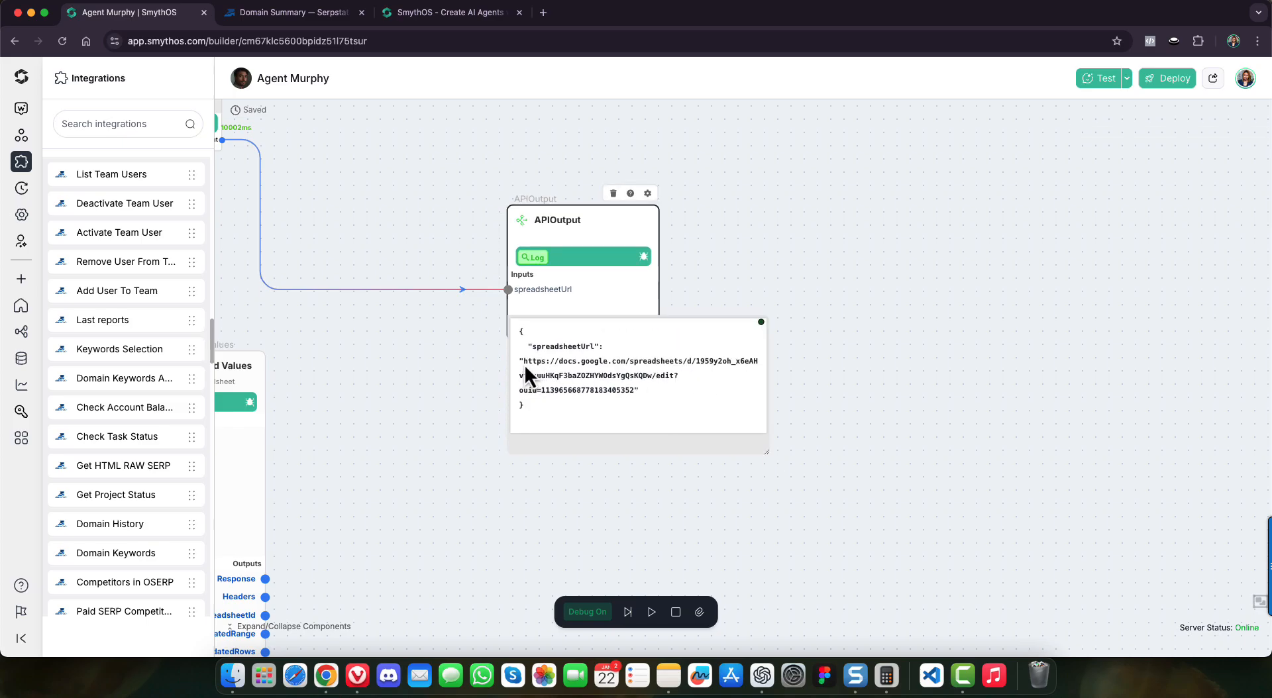
Copy the spreadsheetUrl link from the APIOutput result and open it in a new browser tab.
left_click_drag(523, 364, 632, 392)
key("super+c")
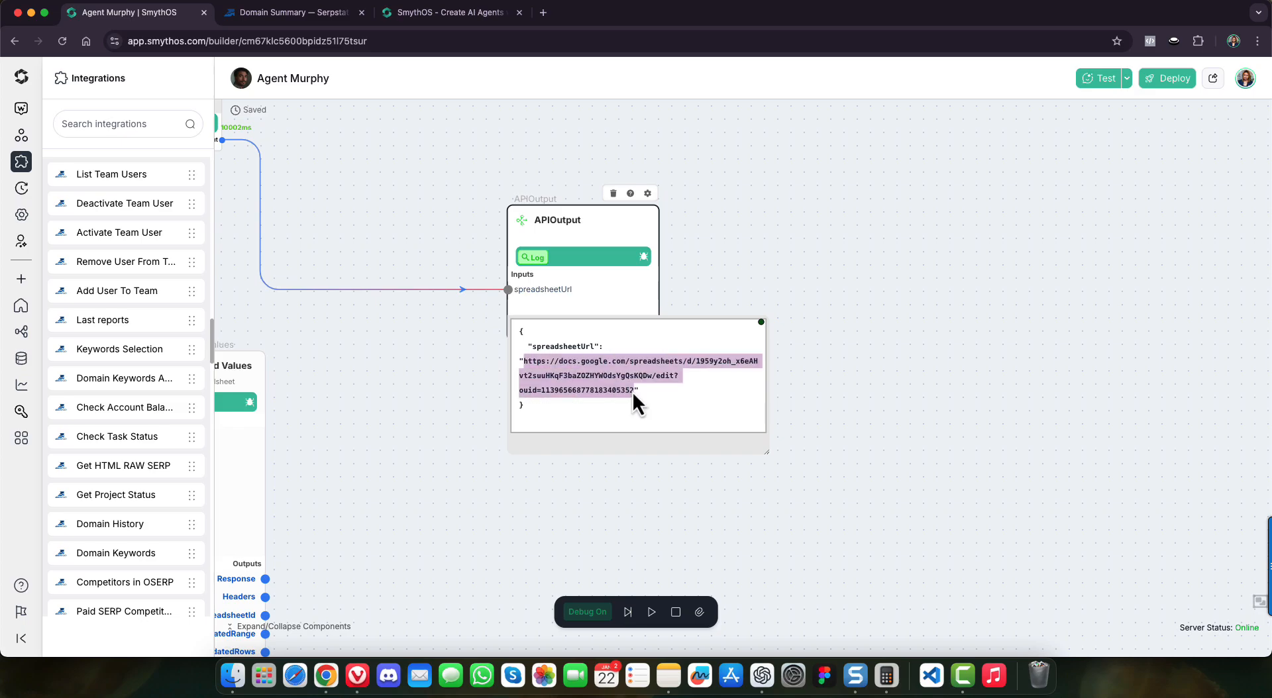
left_click(540, 15)
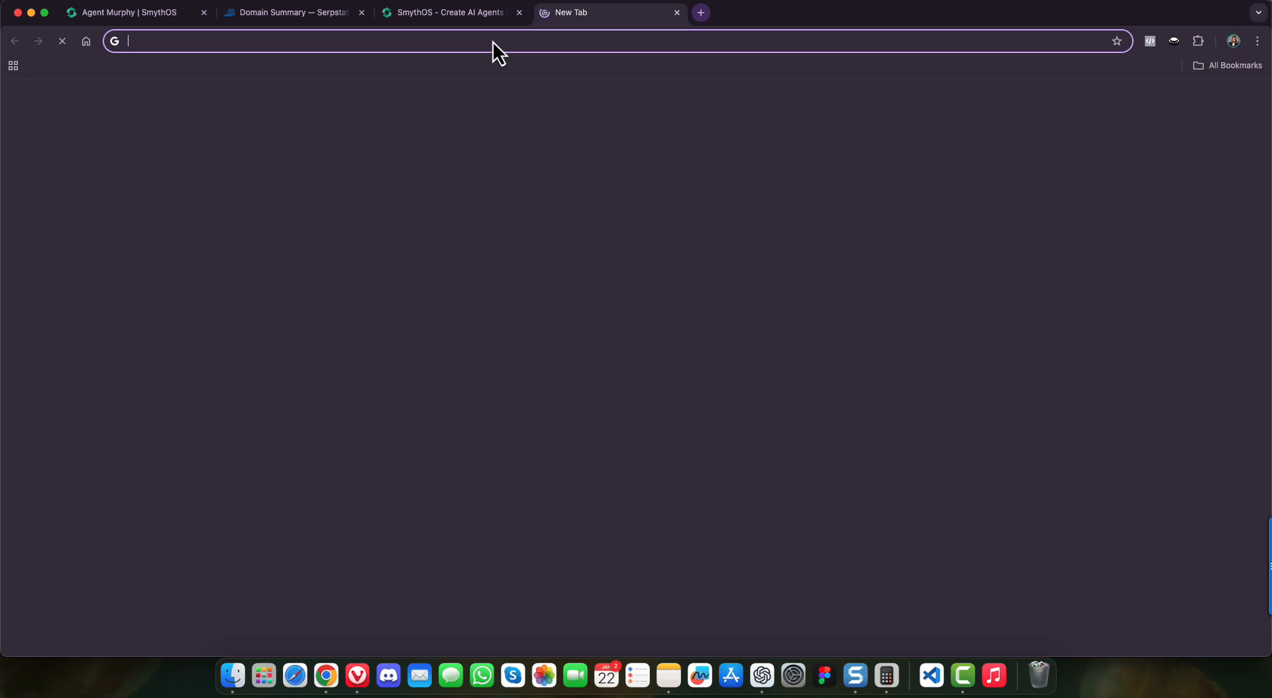
key("super+v")
key("Return")
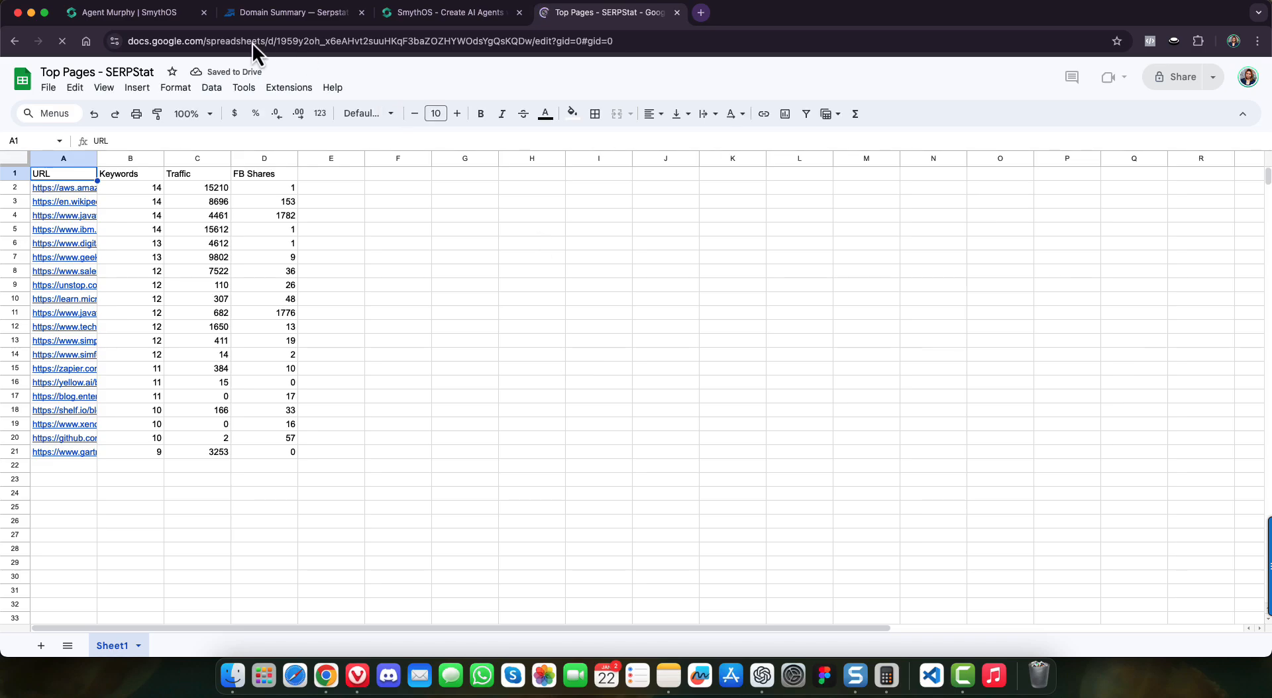
Return to the Agent Murphy workflow, dismiss the APIOutput value, and examine the components back to Top pages.
key("super+1")
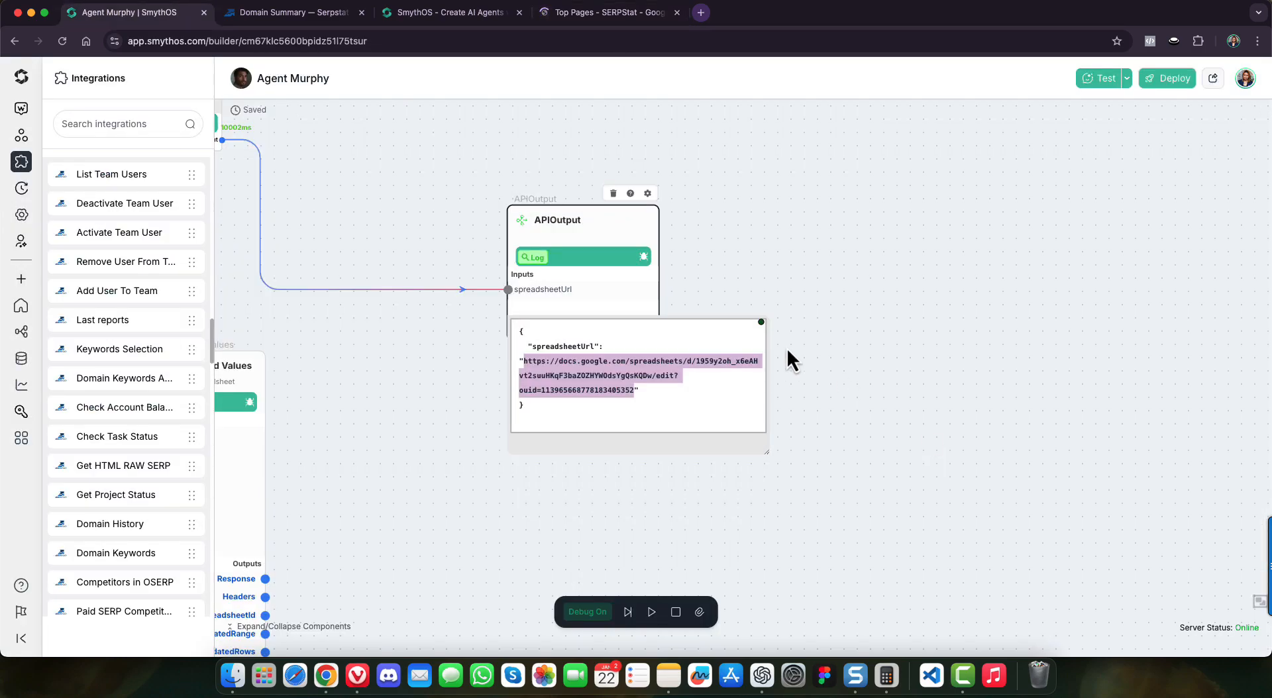
left_click(871, 357)
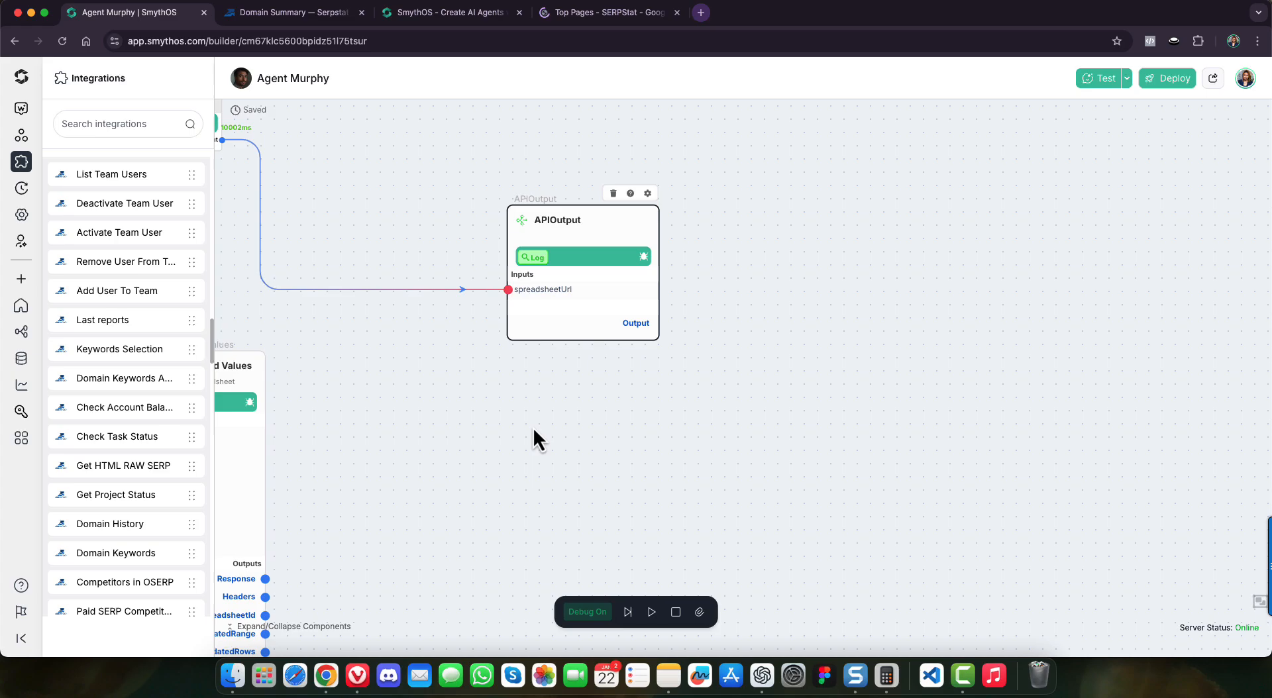
left_click_drag(372, 431, 836, 420)
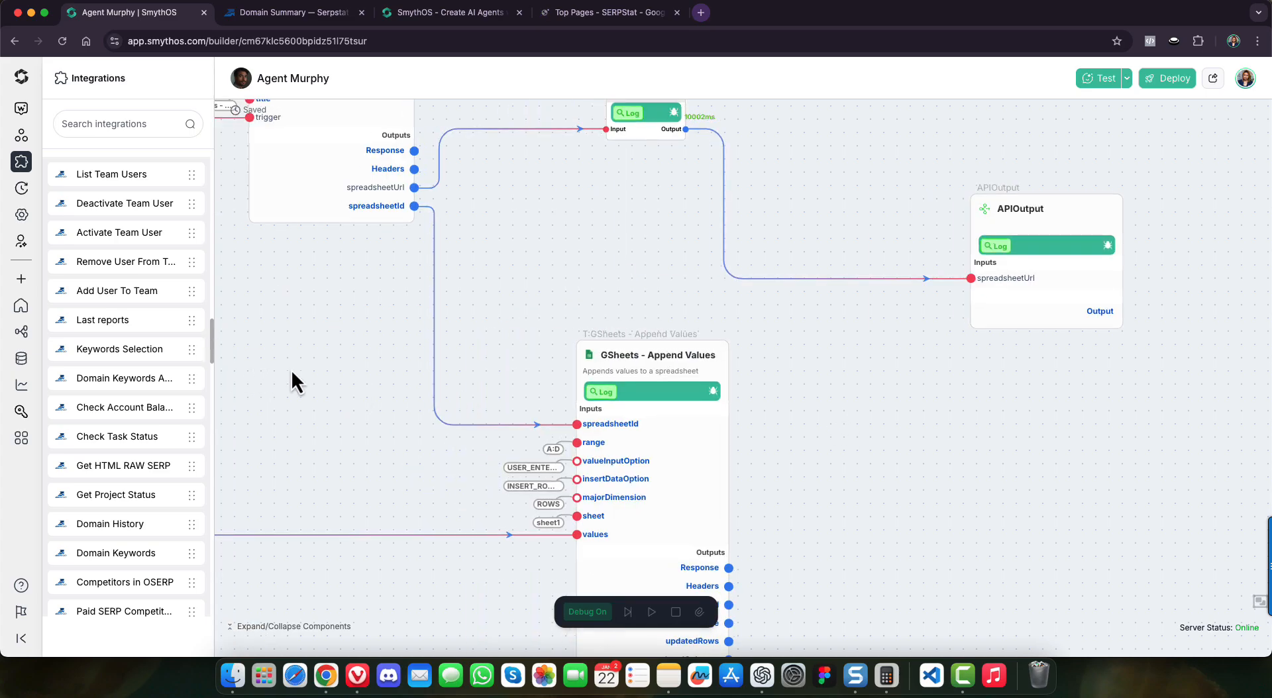
left_click_drag(292, 369, 663, 397)
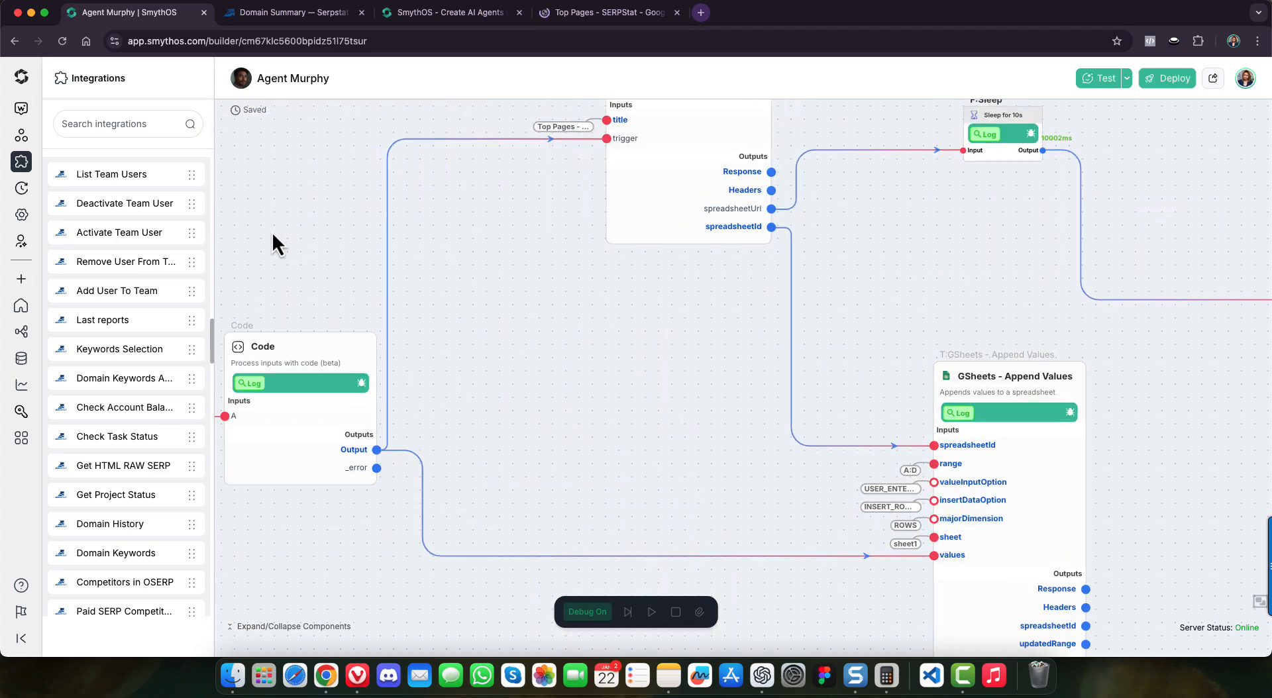
left_click_drag(272, 232, 358, 233)
scroll(411, 238, "left", 4)
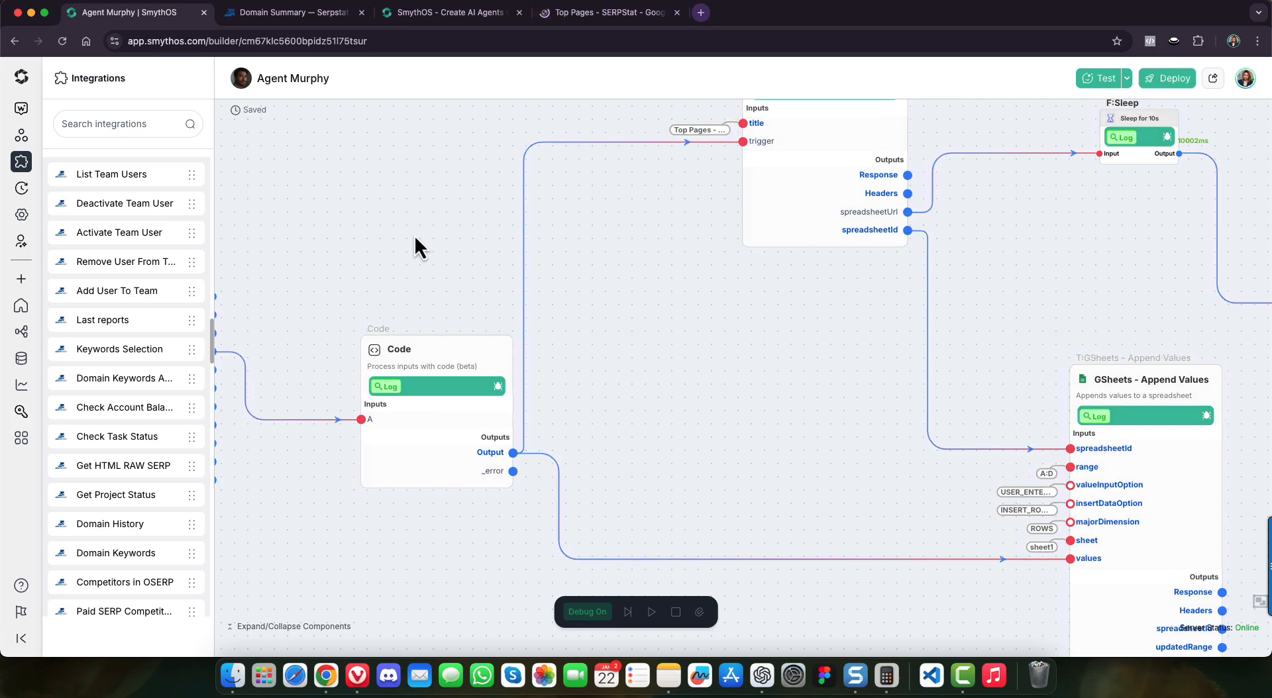
scroll(411, 251, "left", 5)
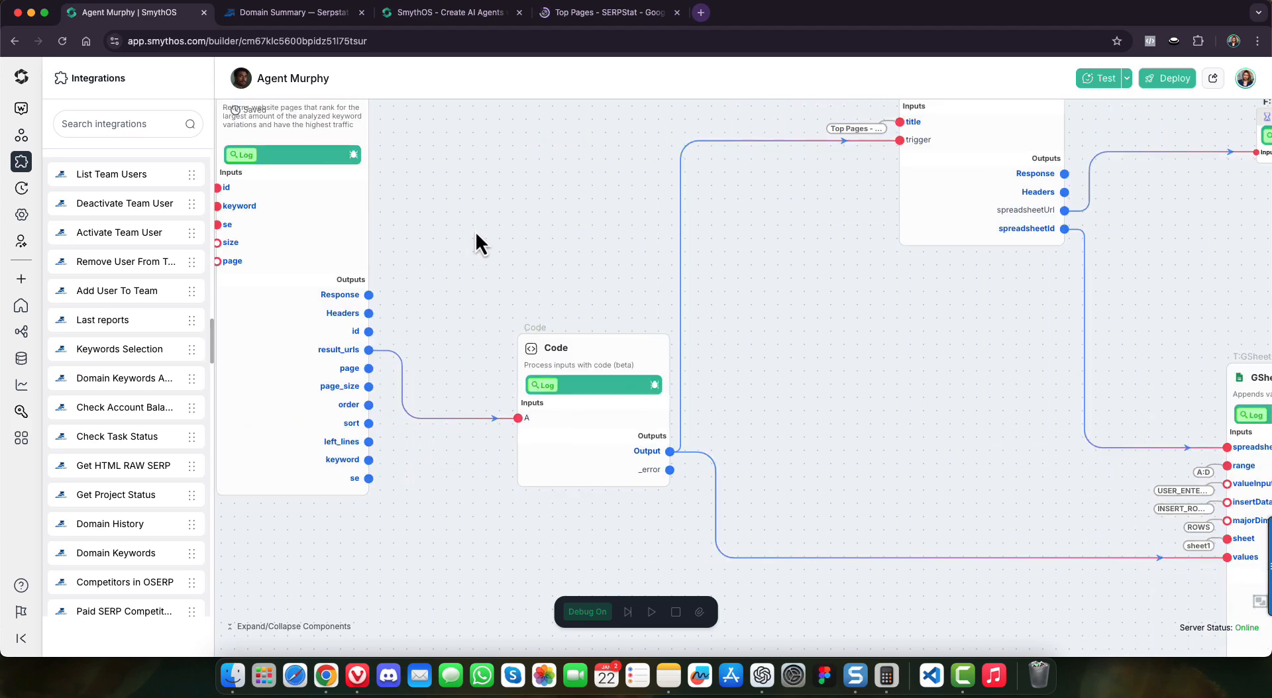
scroll(491, 233, "left", 3)
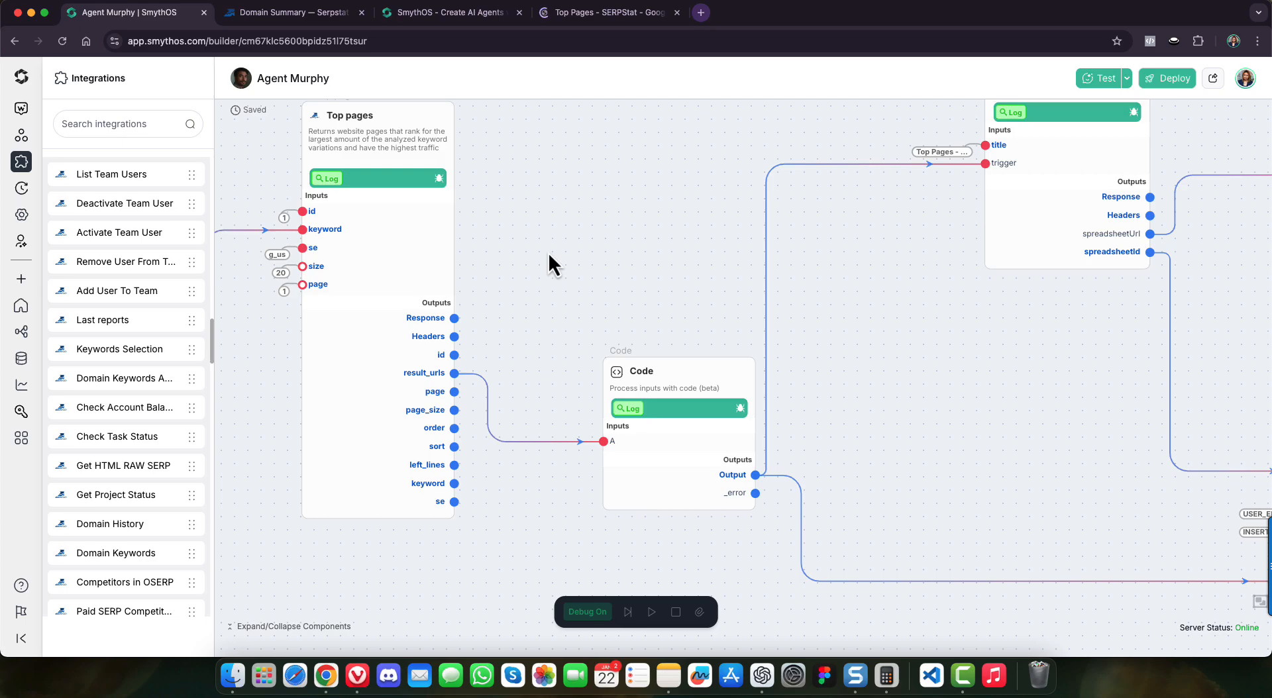
scroll(574, 225, "up", 3)
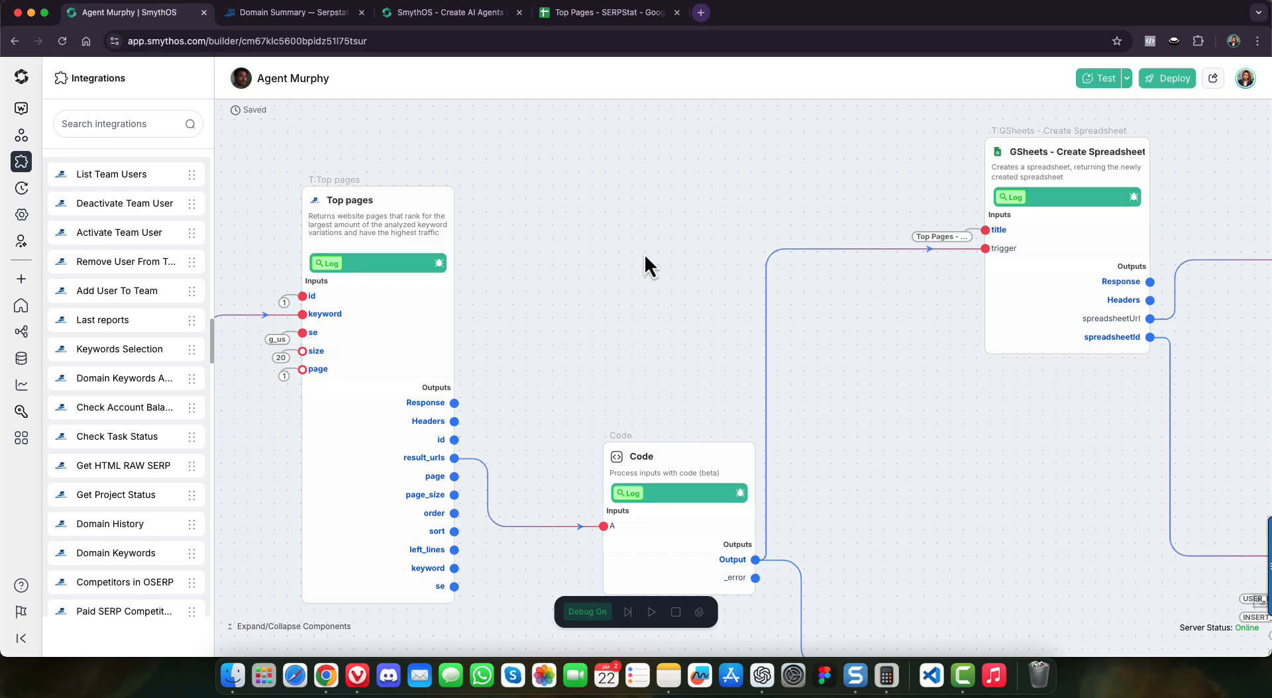
Recheck the Top Pages - SERPStat spreadsheet, and examine the whole Agent Murphy workflow and the Top pages component's inputs.
left_click(617, 22)
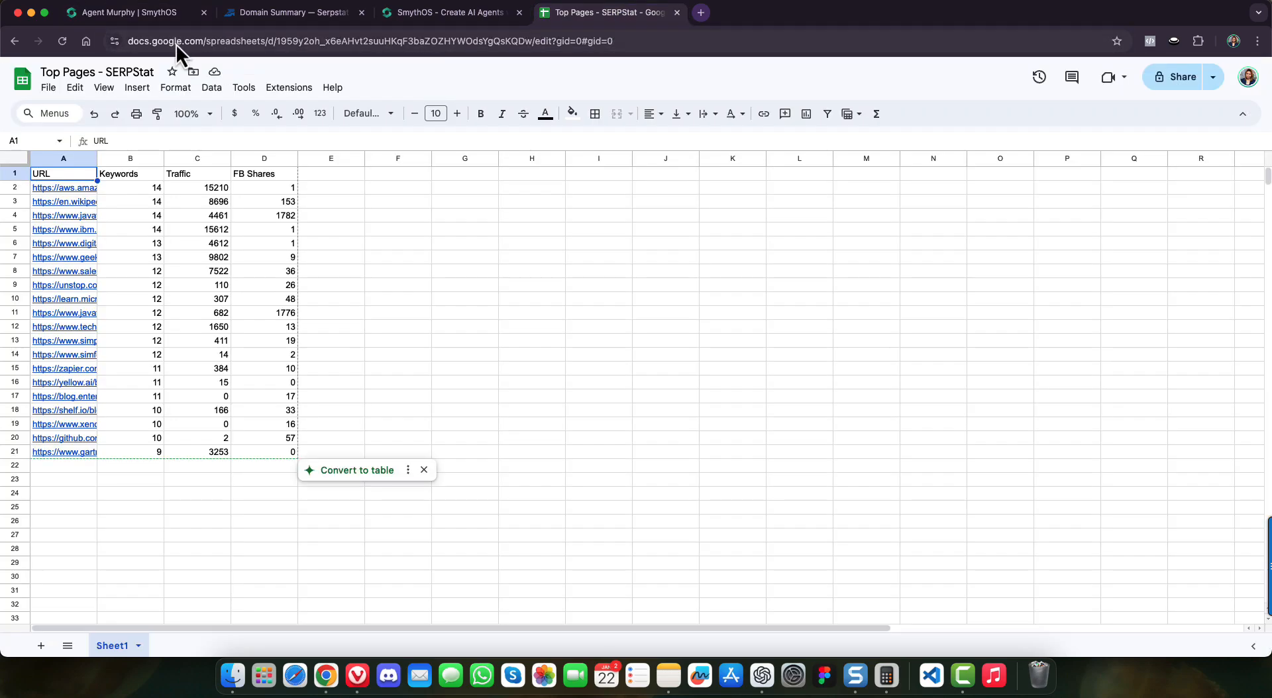
left_click(153, 21)
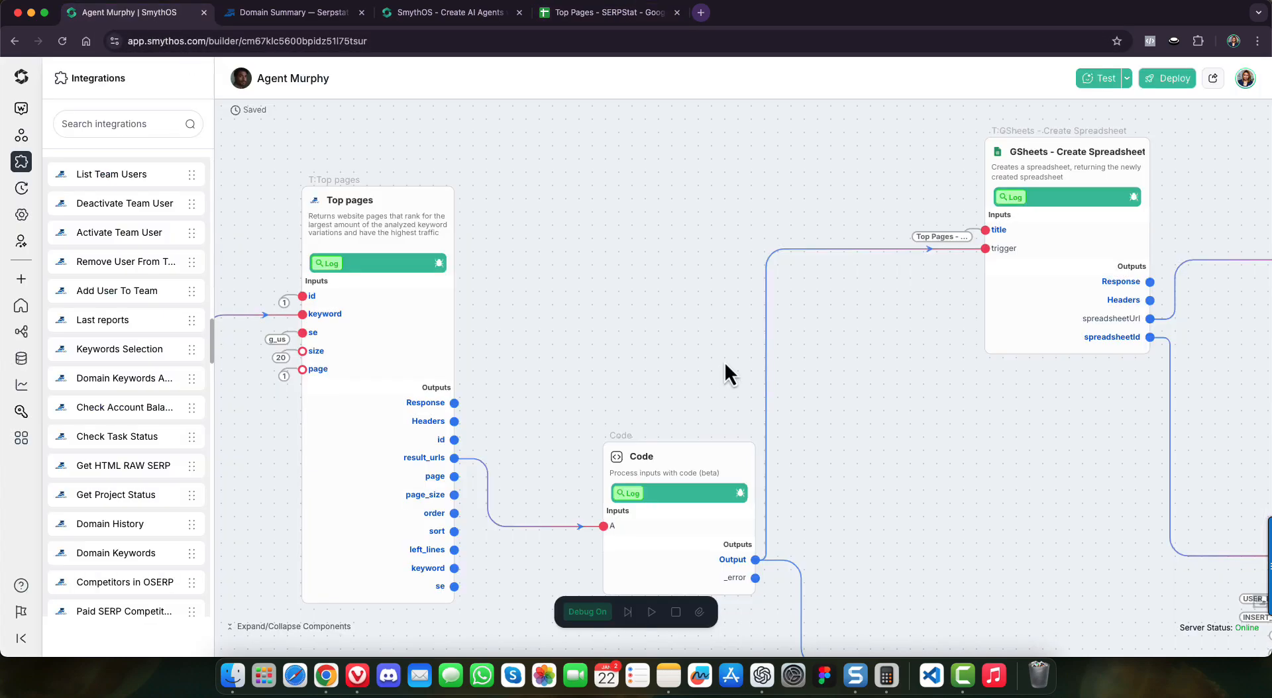
left_click_drag(645, 329, 610, 320)
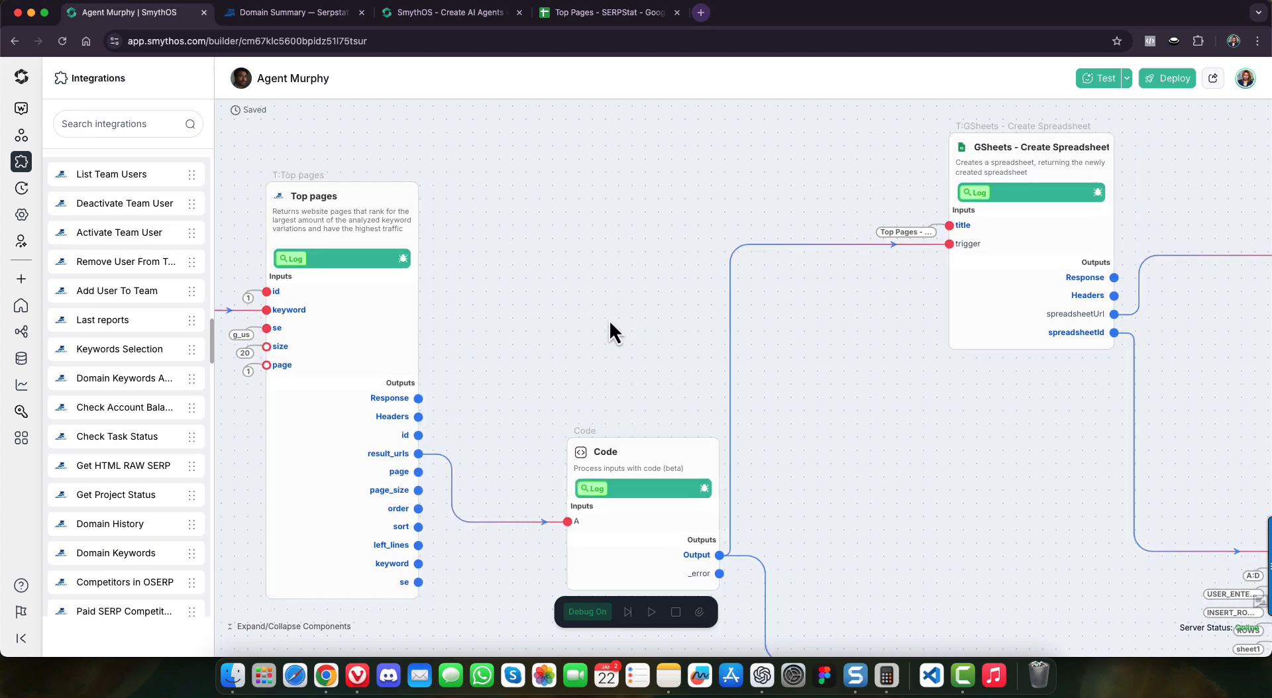
scroll(609, 320, "up", 3)
scroll(610, 320, "down", 5)
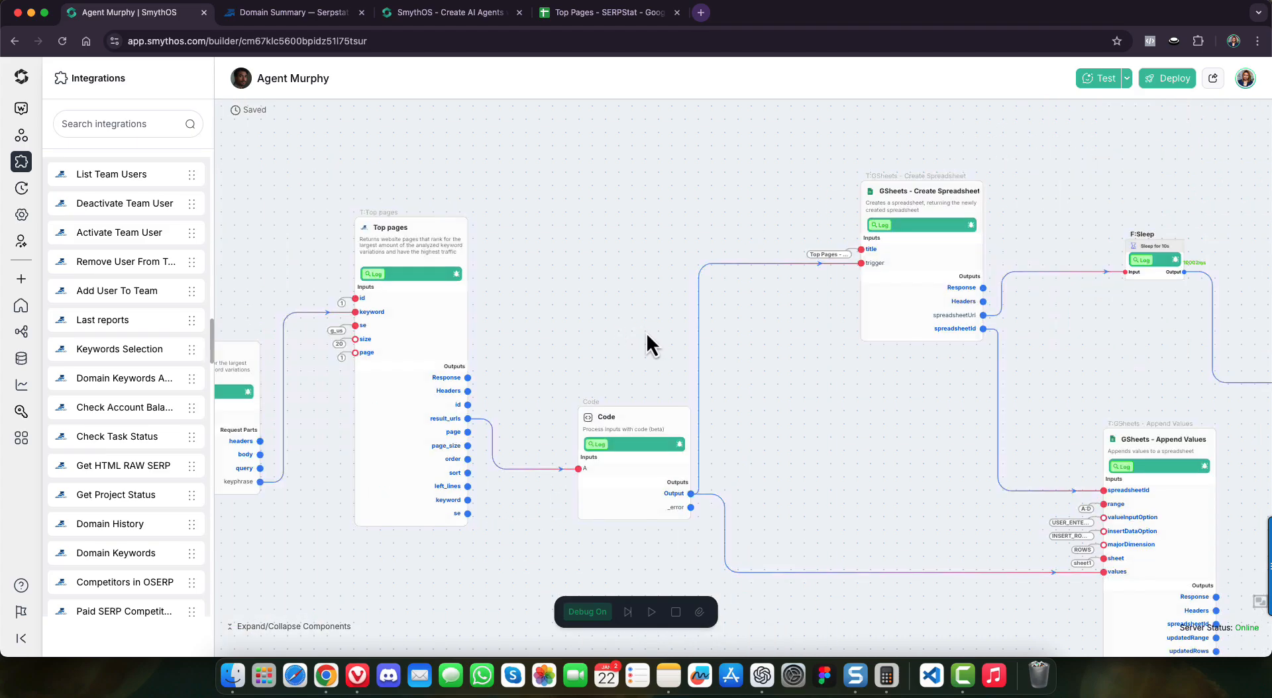
scroll(646, 338, "down", 2)
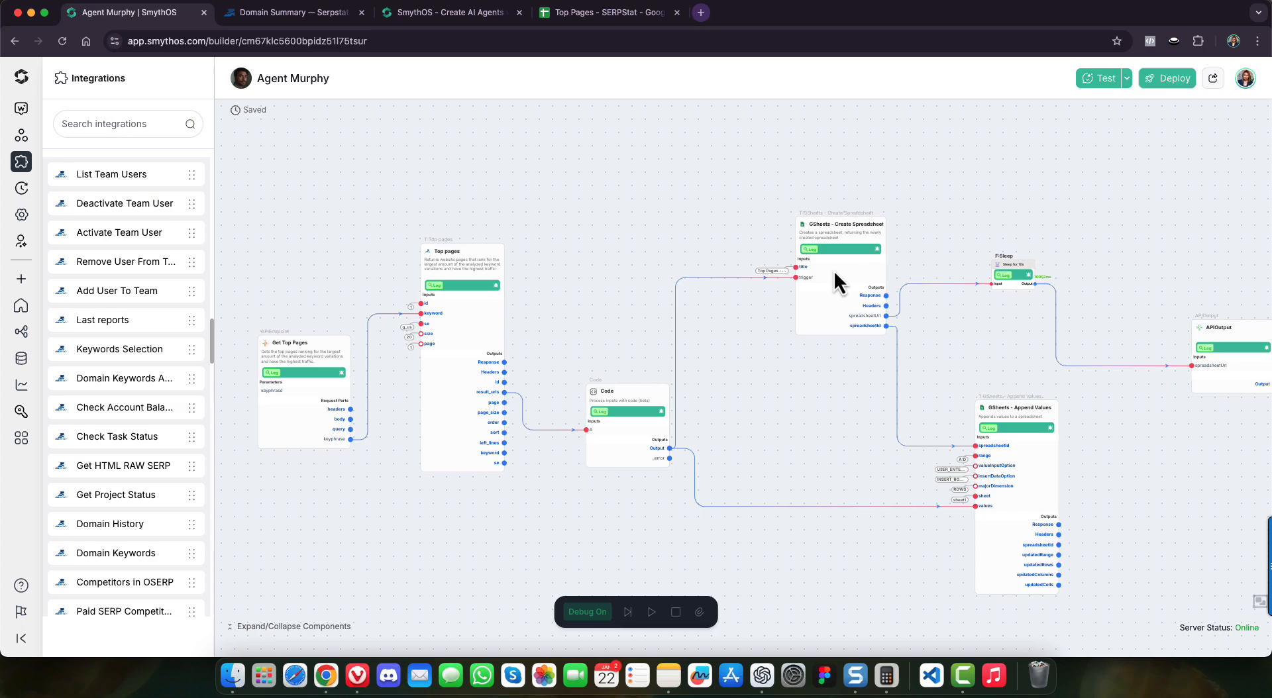
left_click_drag(821, 372, 792, 358)
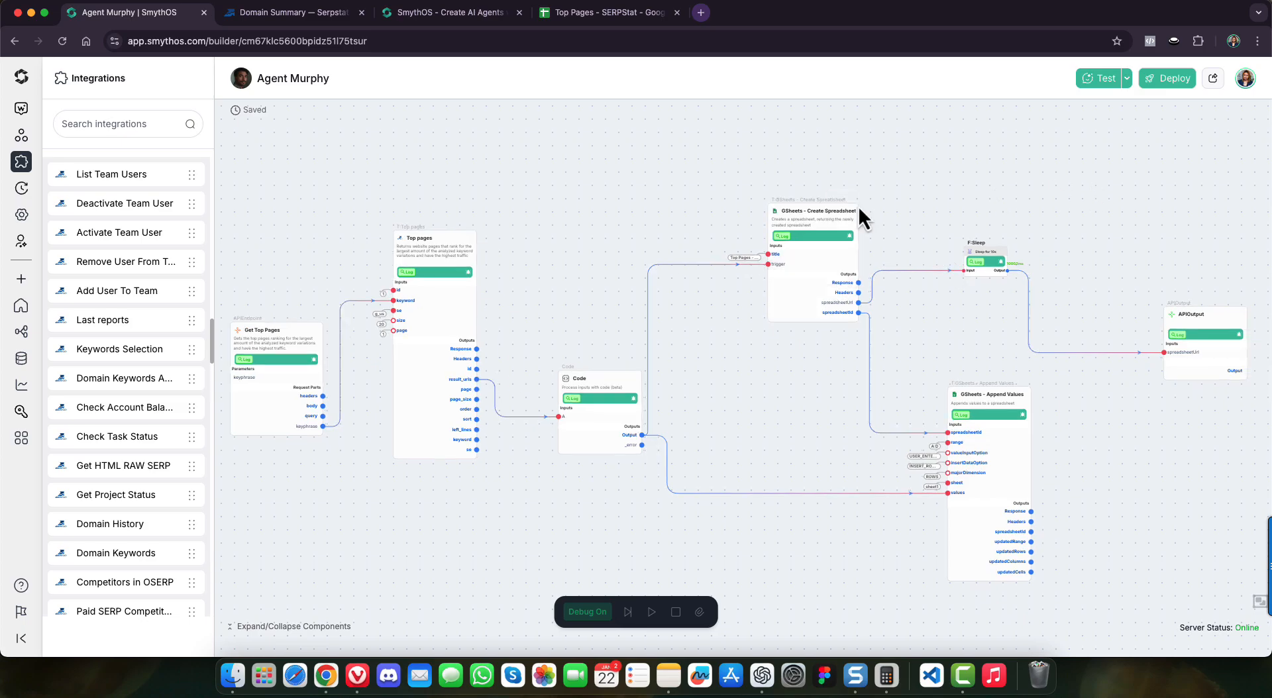
mouse_move(386, 323)
scroll(387, 323, "up", 3)
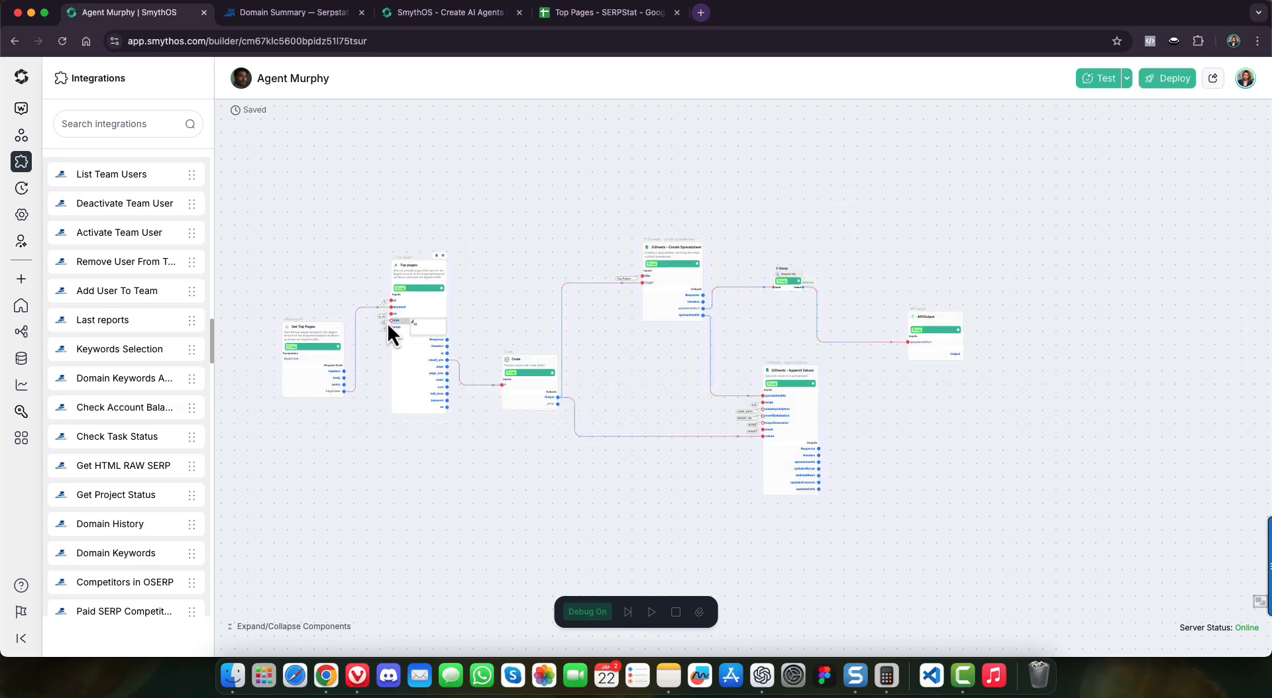
scroll(387, 323, "up", 3)
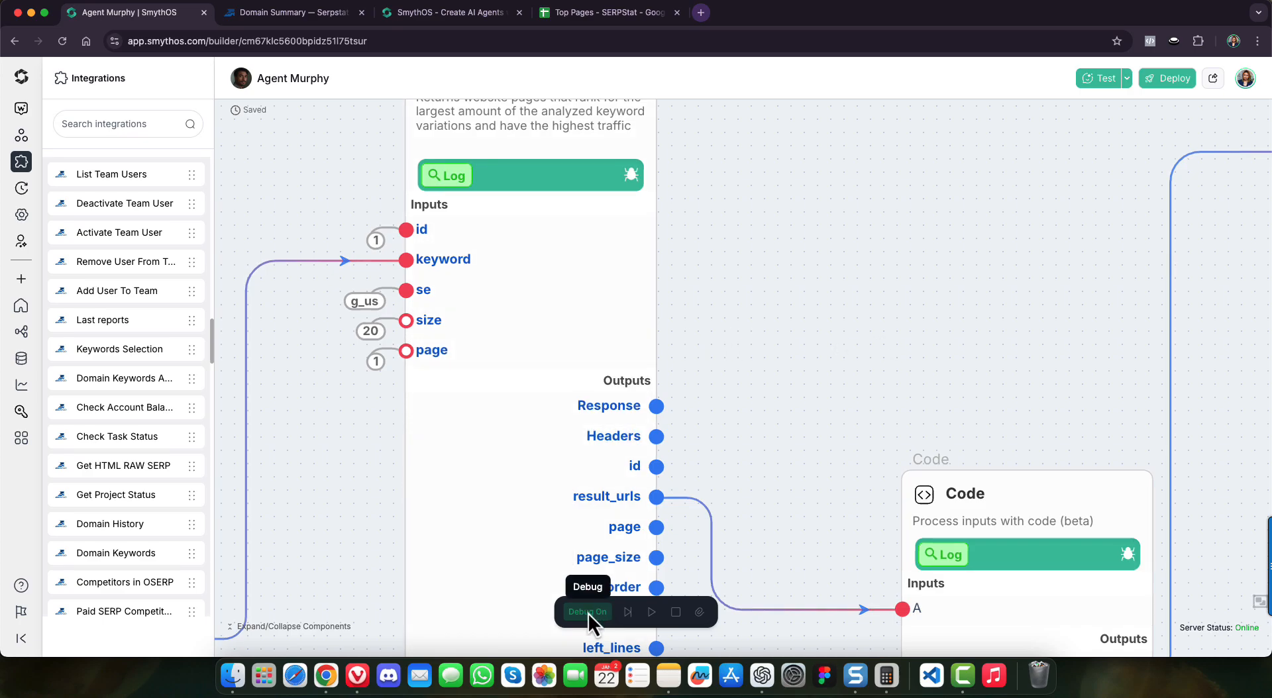
Turn debug mode off and set the default value of the Top pages component's size input to 50.
left_click(613, 608)
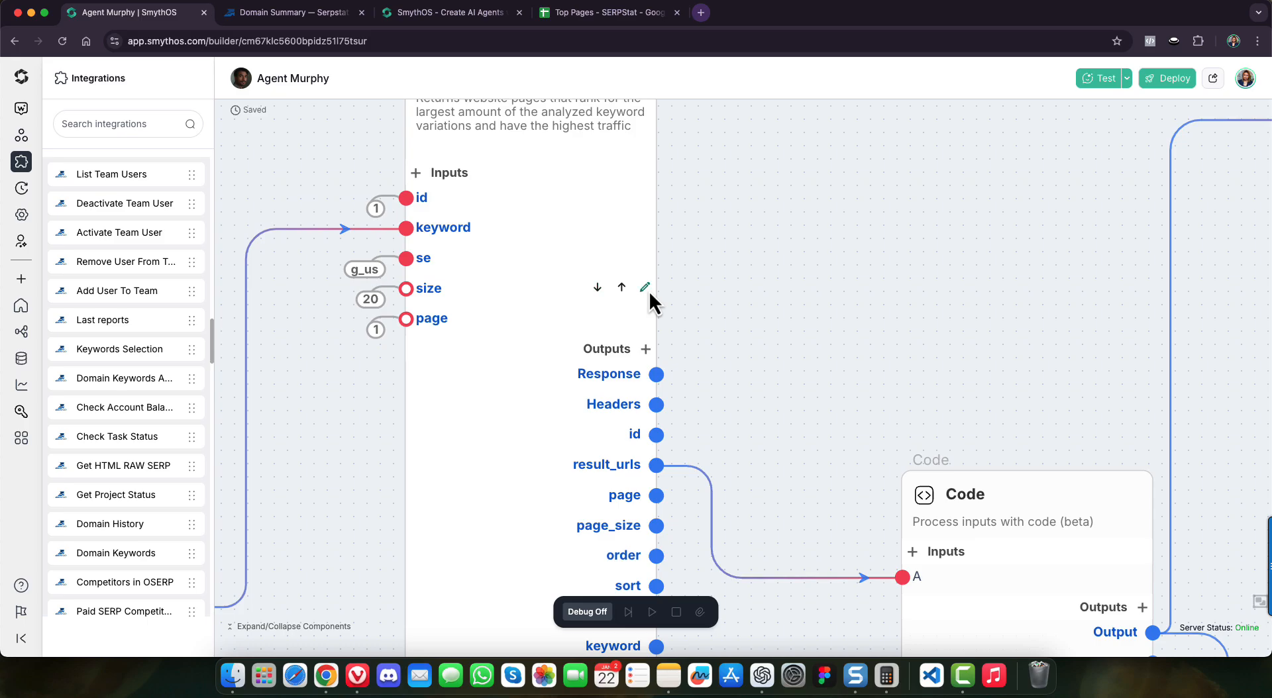
left_click(644, 288)
left_click(440, 333)
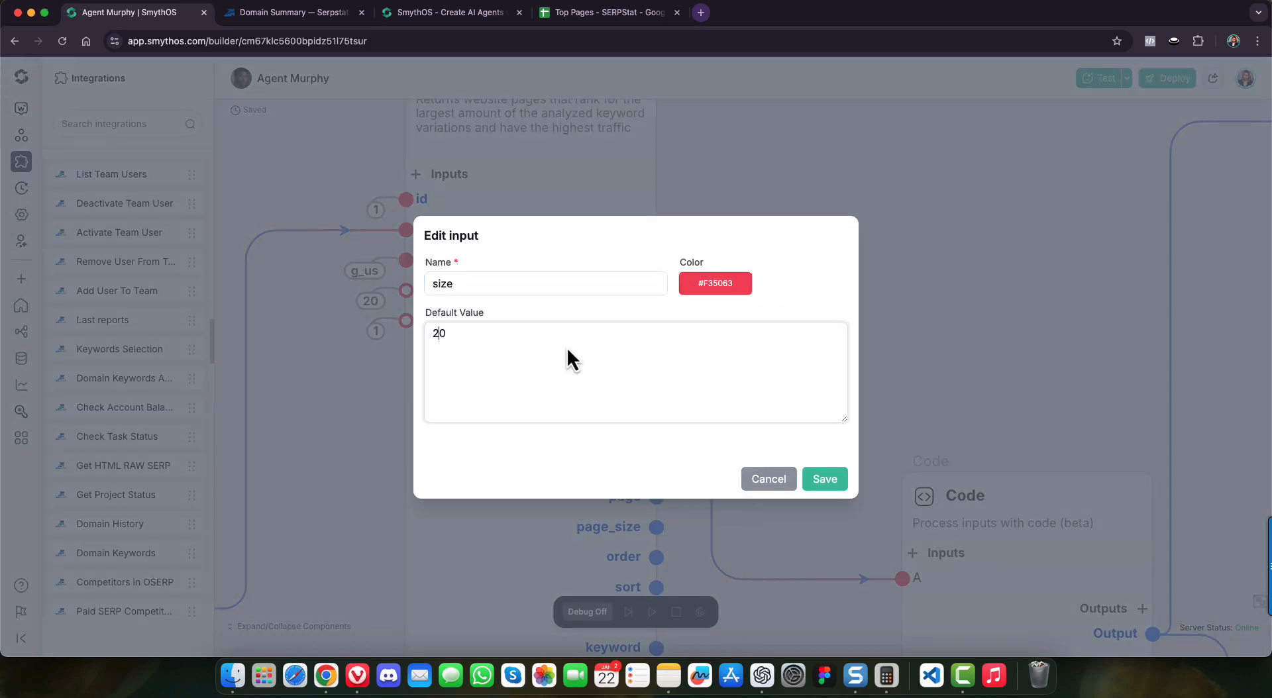
key("super+a")
type("50")
left_click(820, 478)
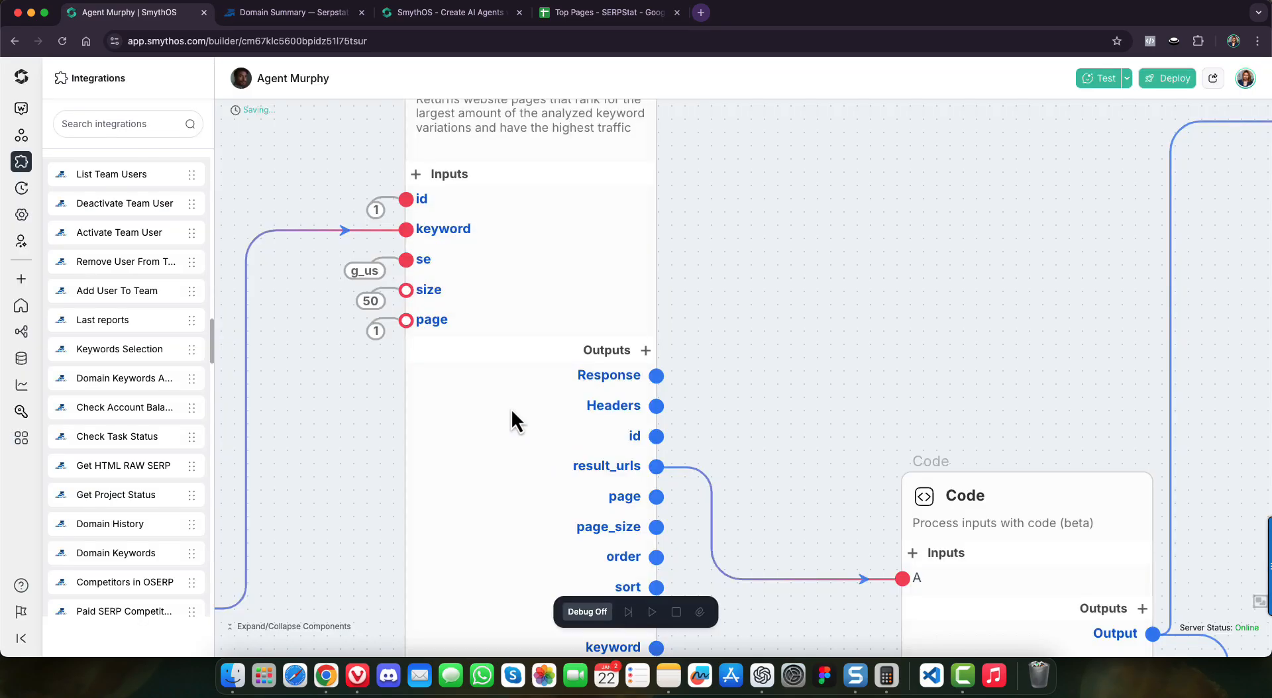
Start the Test Chatbot for Agent Murphy and open its chat window.
mouse_move(442, 314)
scroll(462, 315, "down", 5)
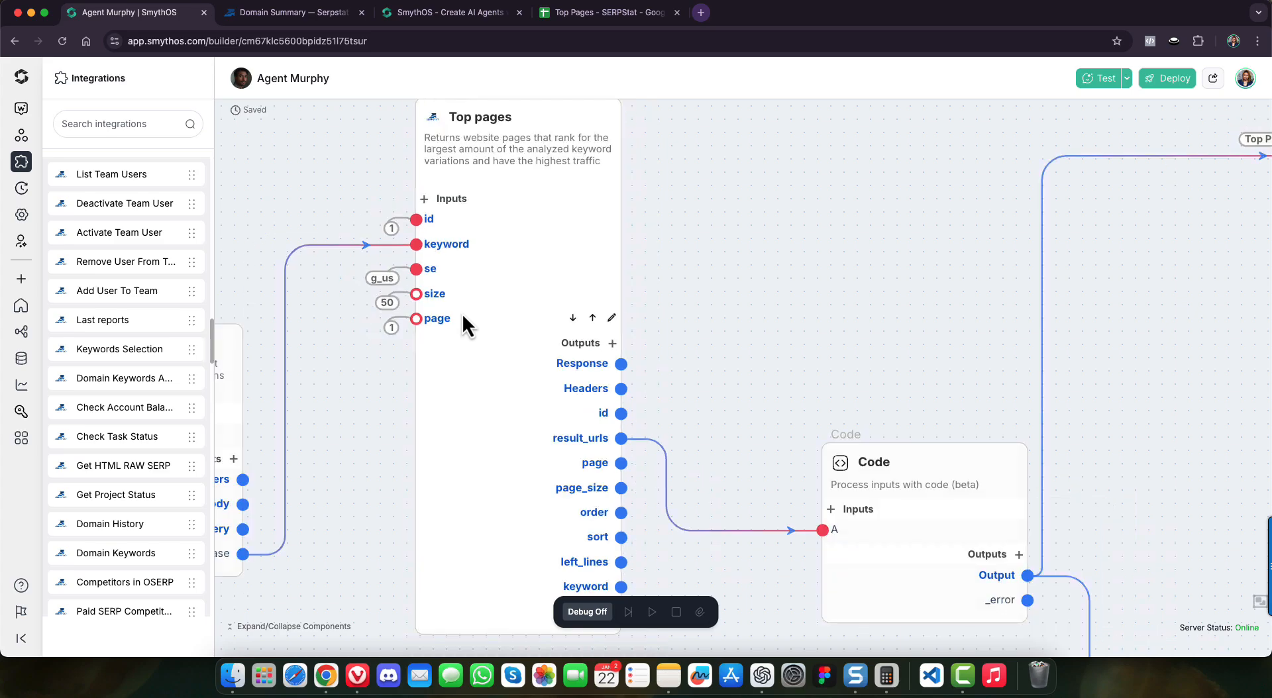
scroll(462, 315, "up", 5)
scroll(462, 315, "down", 5)
scroll(463, 312, "down", 5)
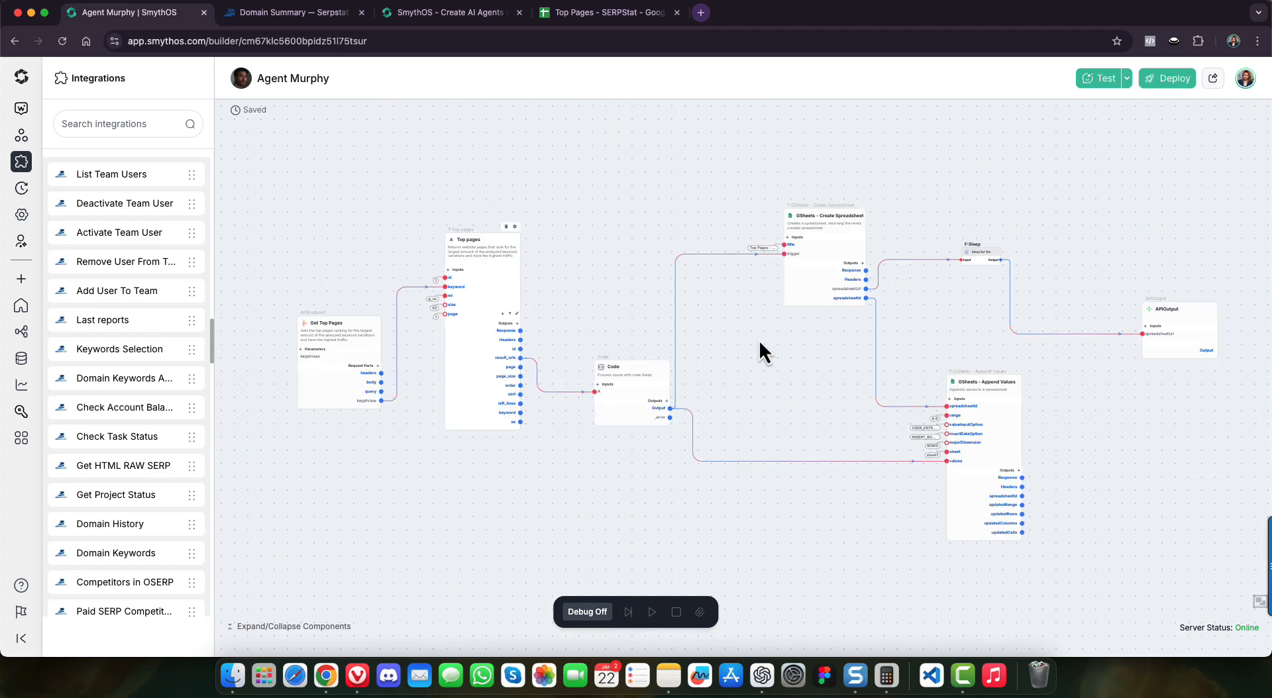
left_click_drag(804, 353, 761, 352)
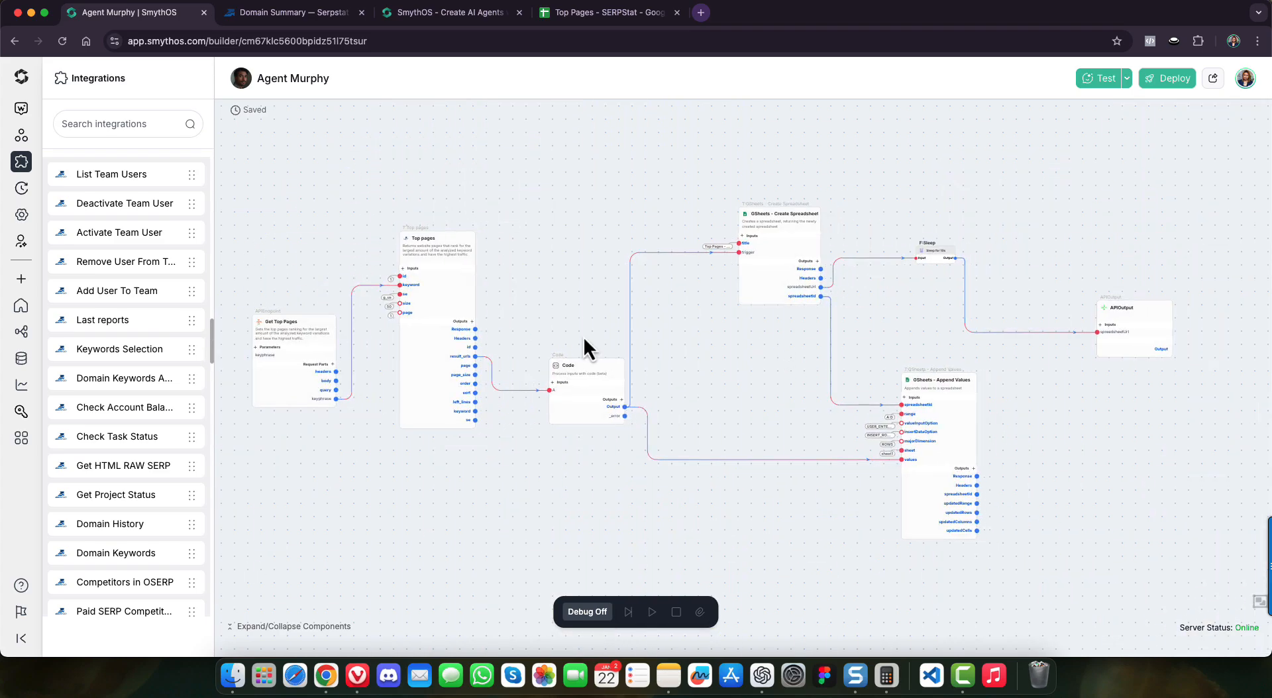
left_click_drag(623, 208, 615, 208)
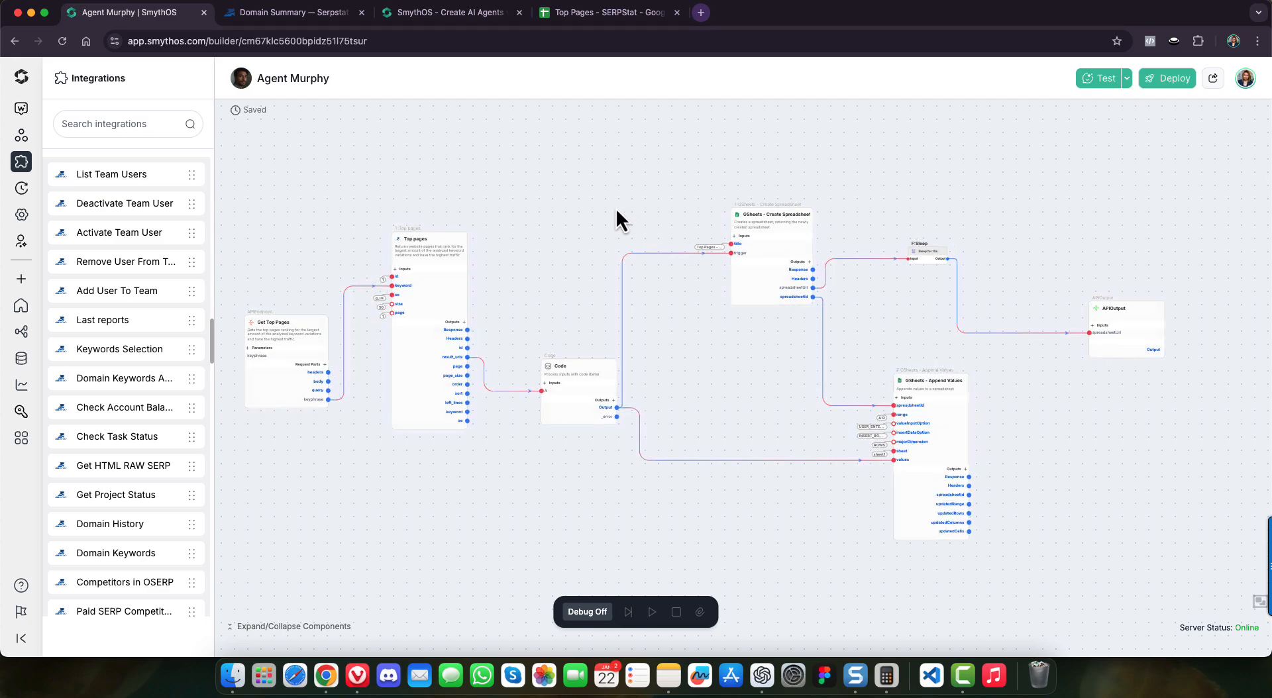
left_click(1127, 79)
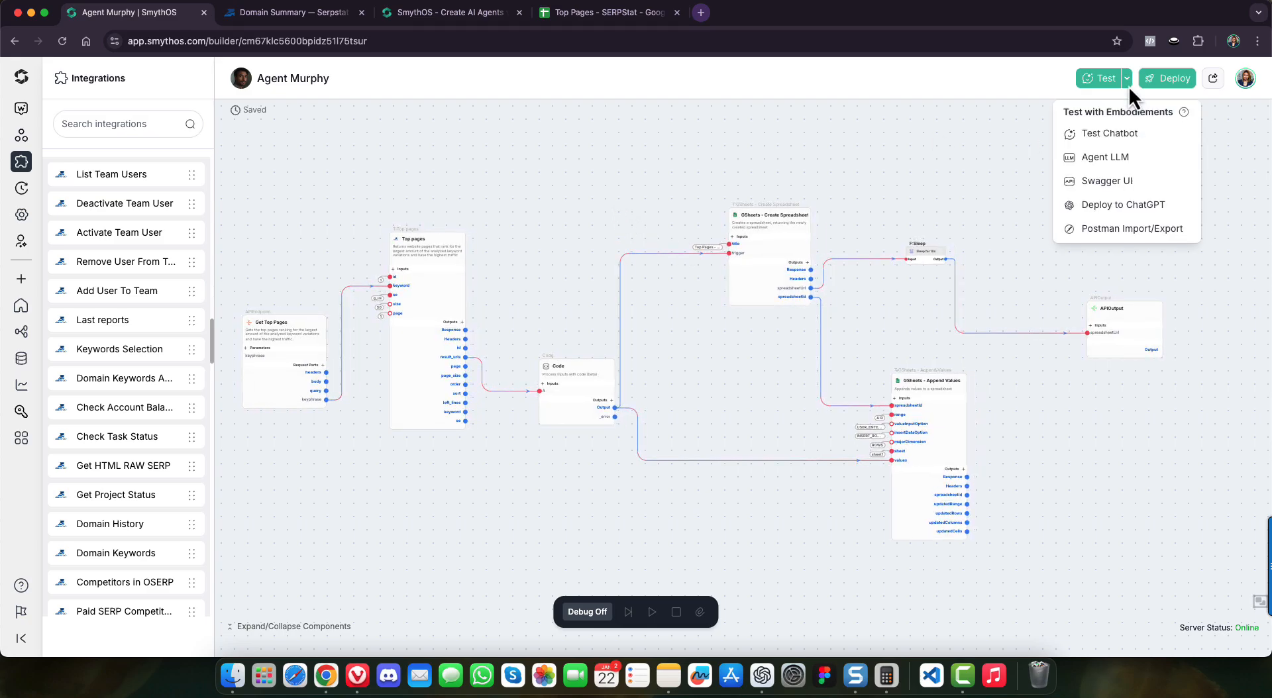
left_click(1115, 135)
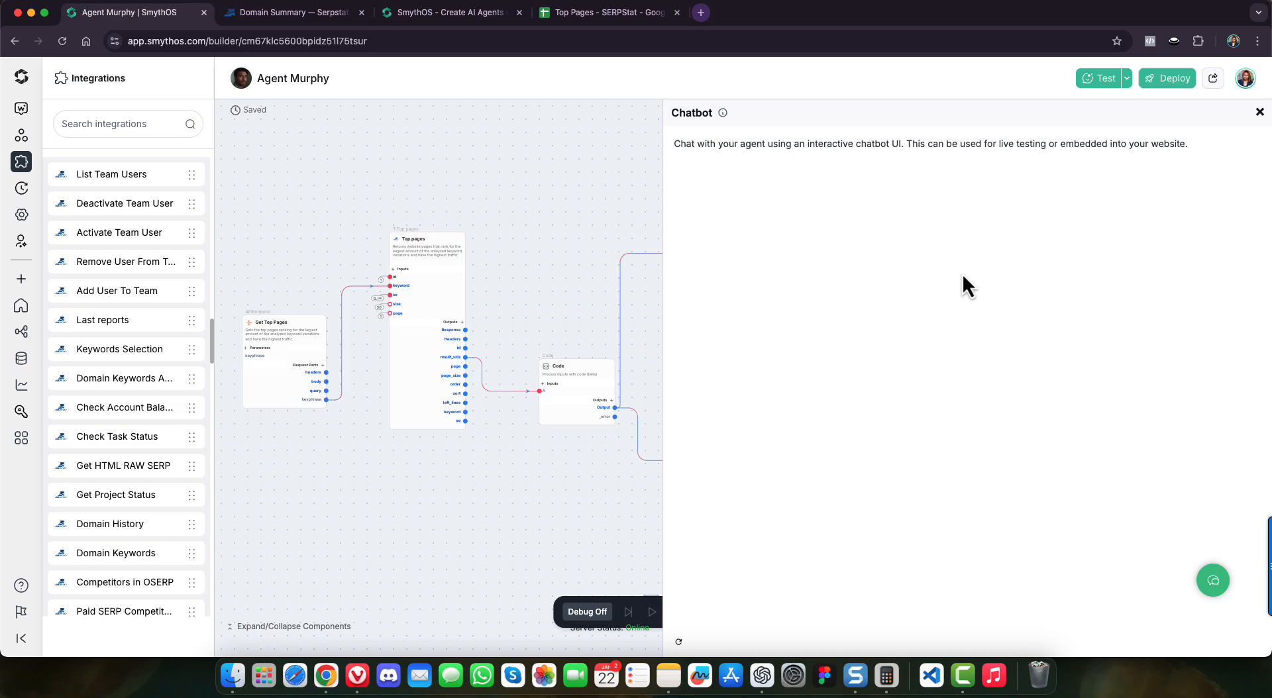
left_click(1212, 586)
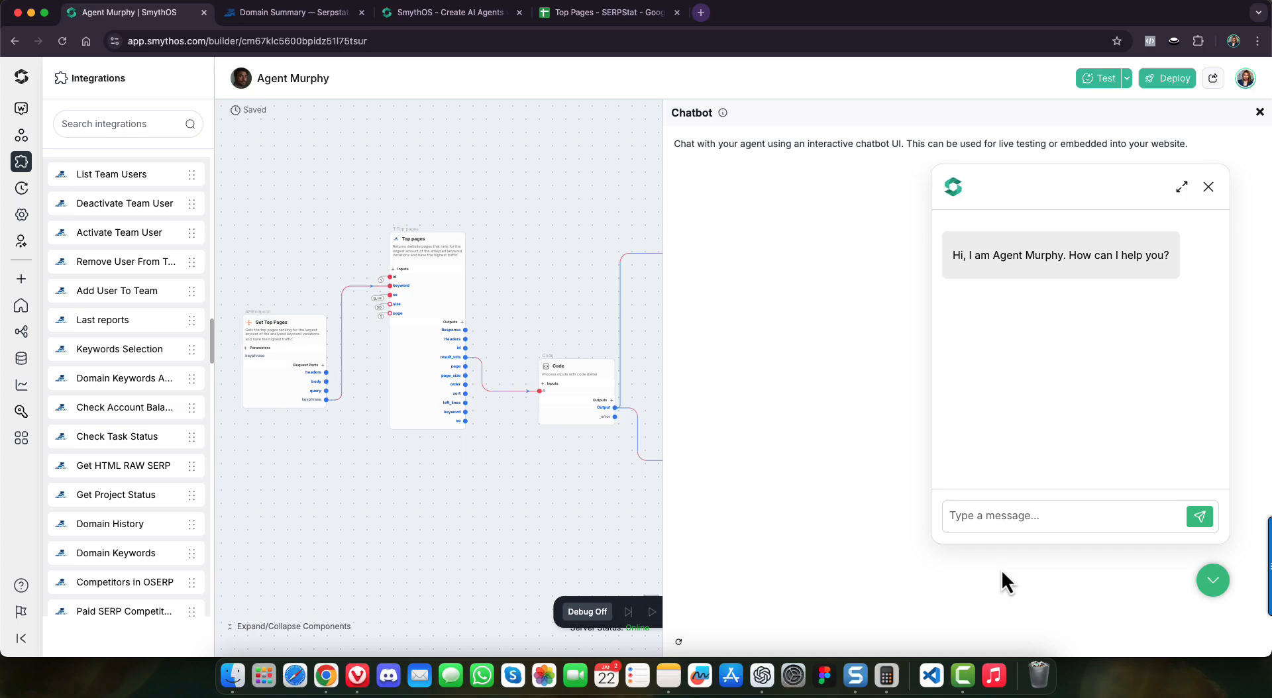
Send the chatbot the request "Get the top pages ranking for the keyphrase Chinese New Year".
type("Get the top pages ranking for the keyphrase ")
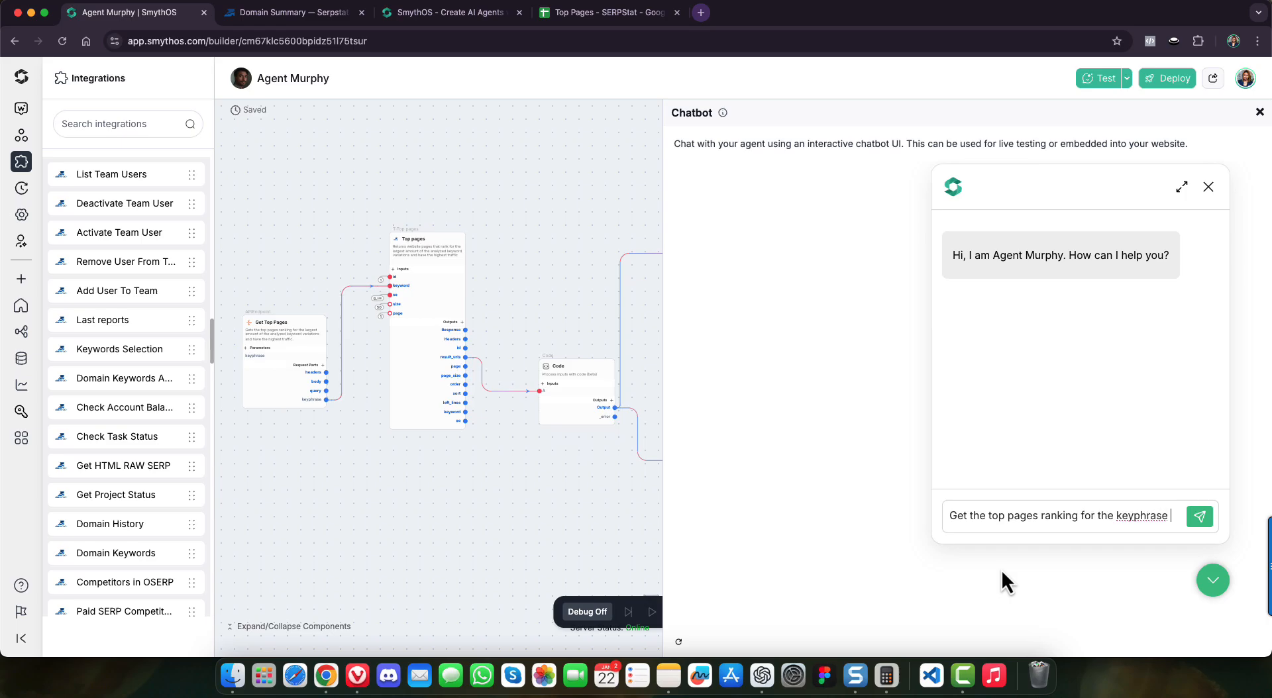
type("Chine")
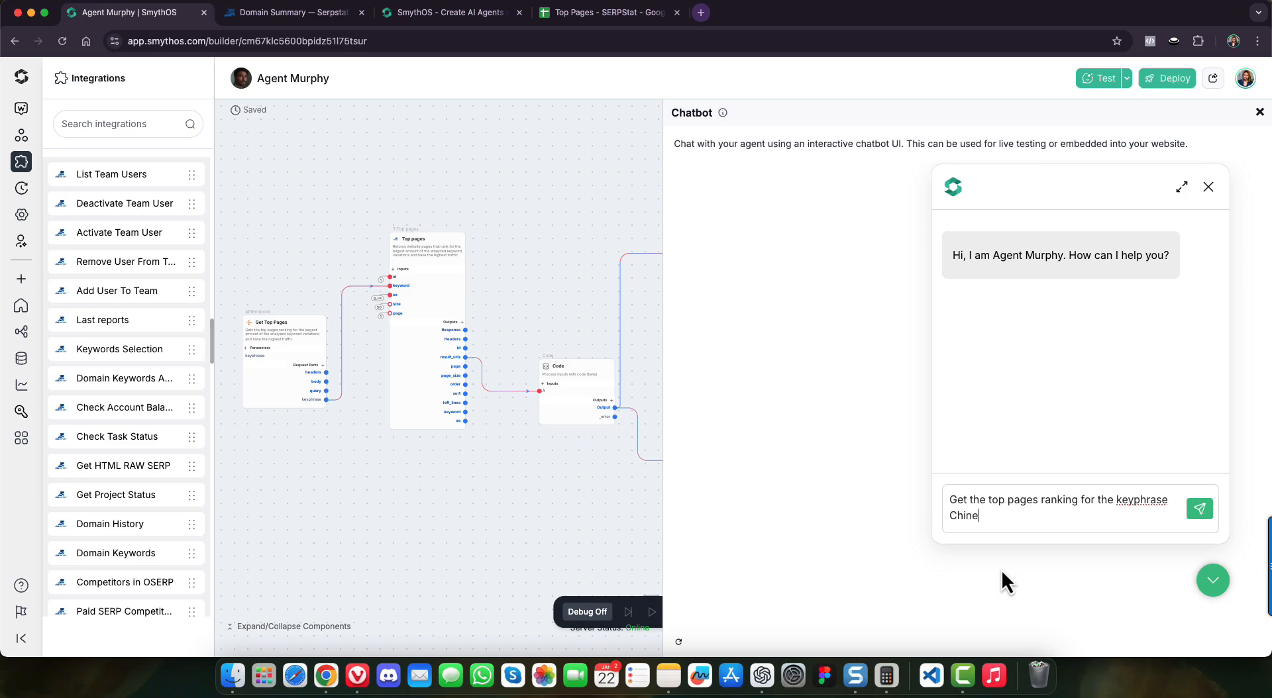
type("se New Year")
left_click(1198, 510)
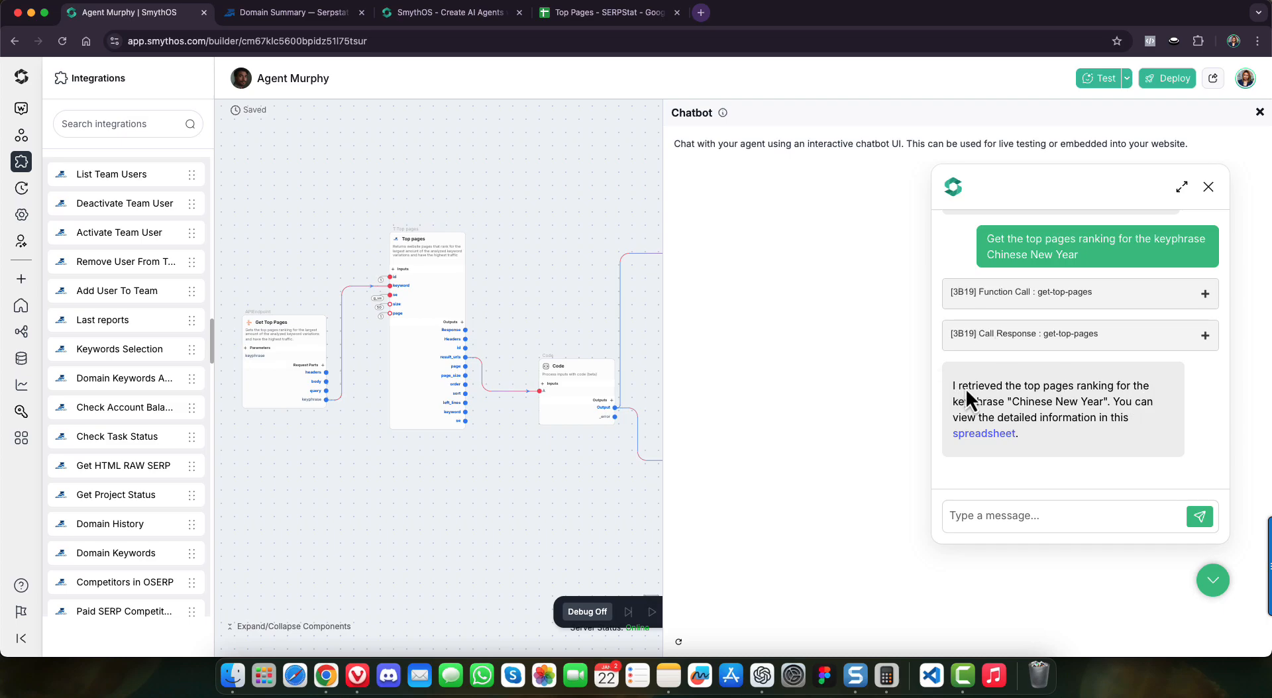
Open the spreadsheet linked in the chatbot's reply in a new browser tab and switch to it.
right_click(992, 438)
left_click(1024, 408)
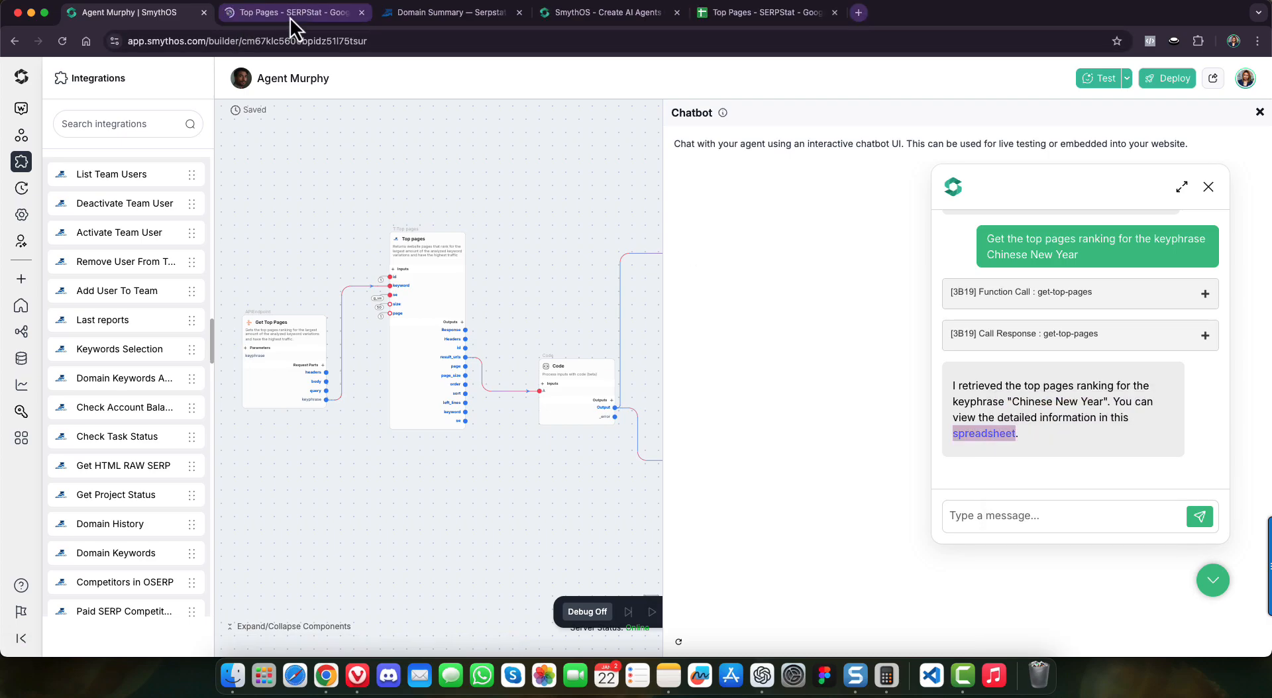
key("ctrl+Tab")
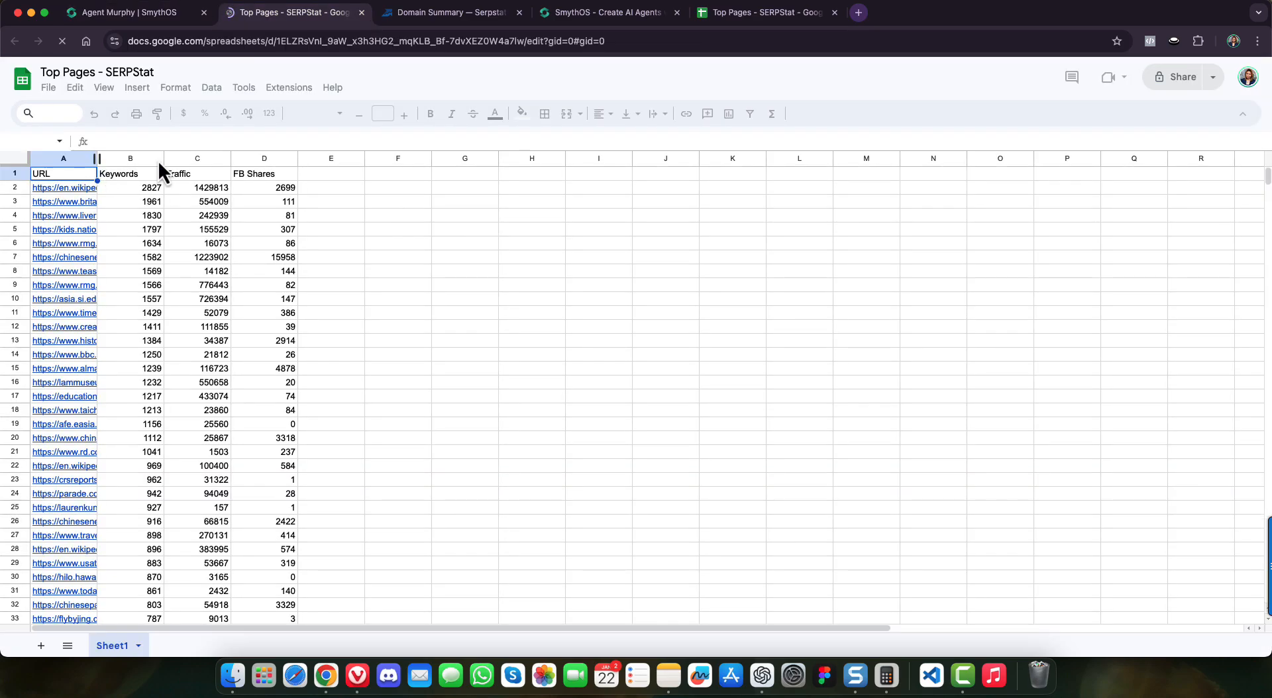
Widen the URL column of the new Top Pages - SERPStat sheet and check its rows down to the last entry.
left_click_drag(98, 159, 272, 160)
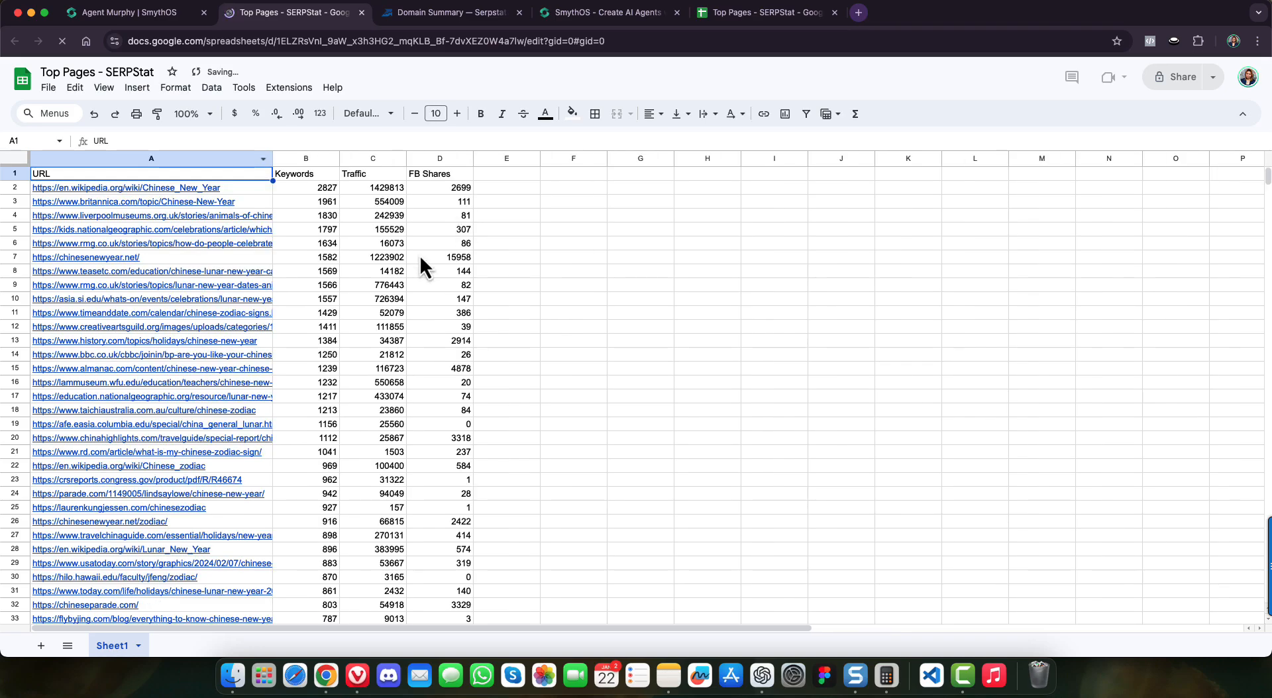
scroll(191, 292, "down", 10)
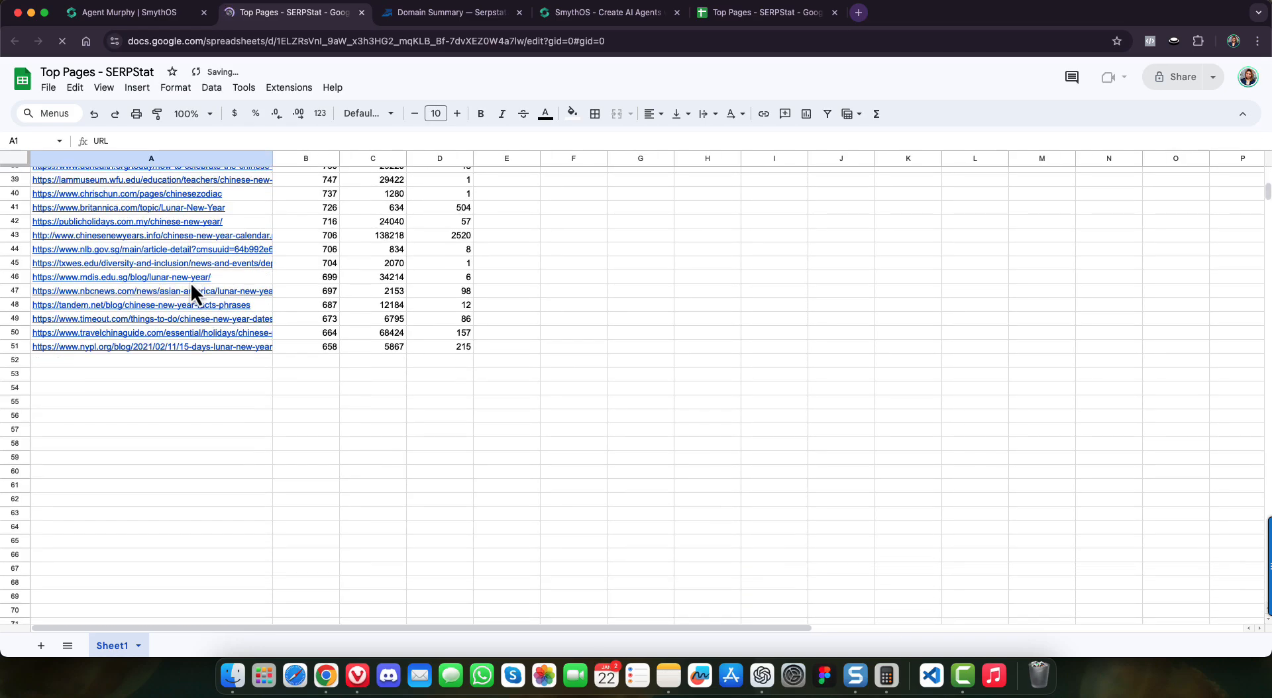
scroll(190, 283, "up", 10)
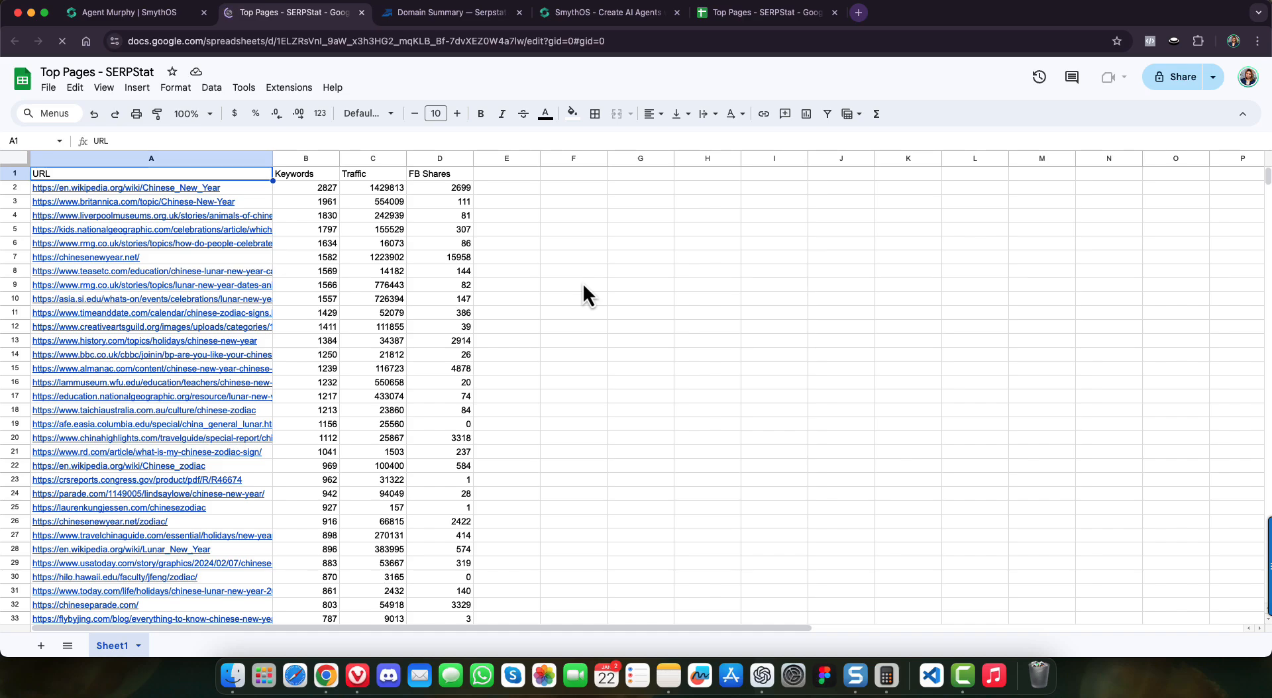
Return to the Agent Murphy builder and close the chat window and the Chatbot pane.
left_click(150, 17)
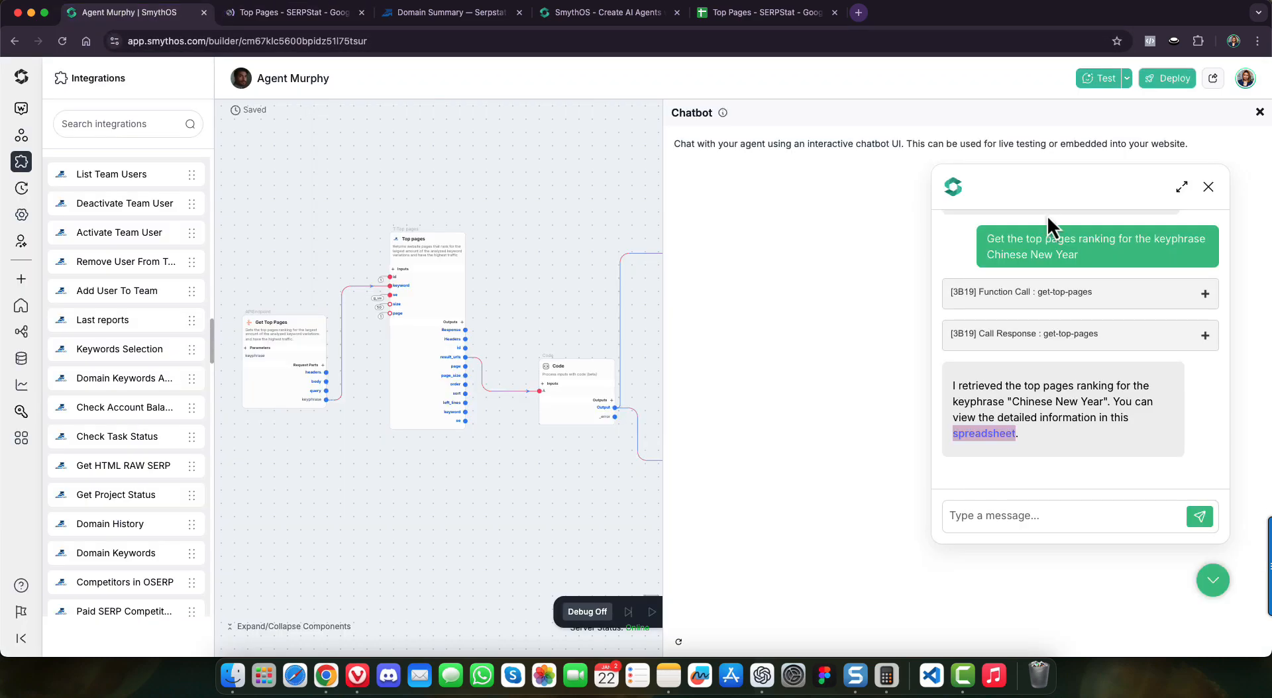
left_click(1208, 187)
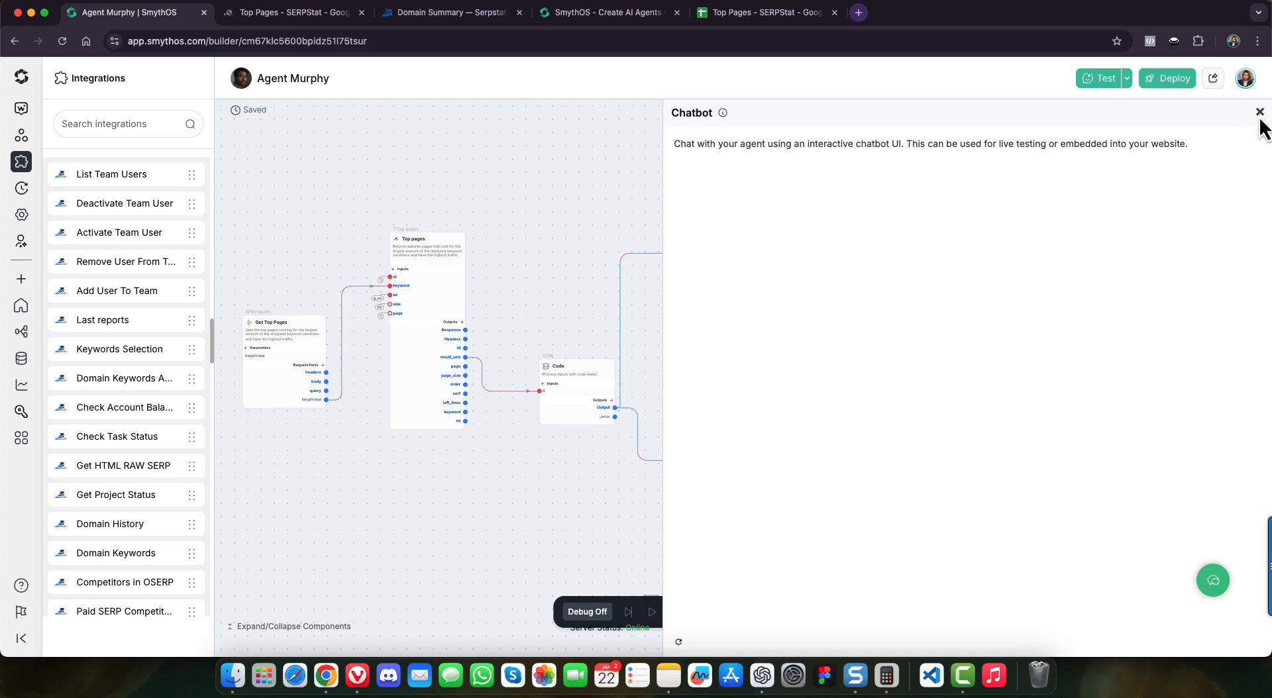
left_click(1260, 112)
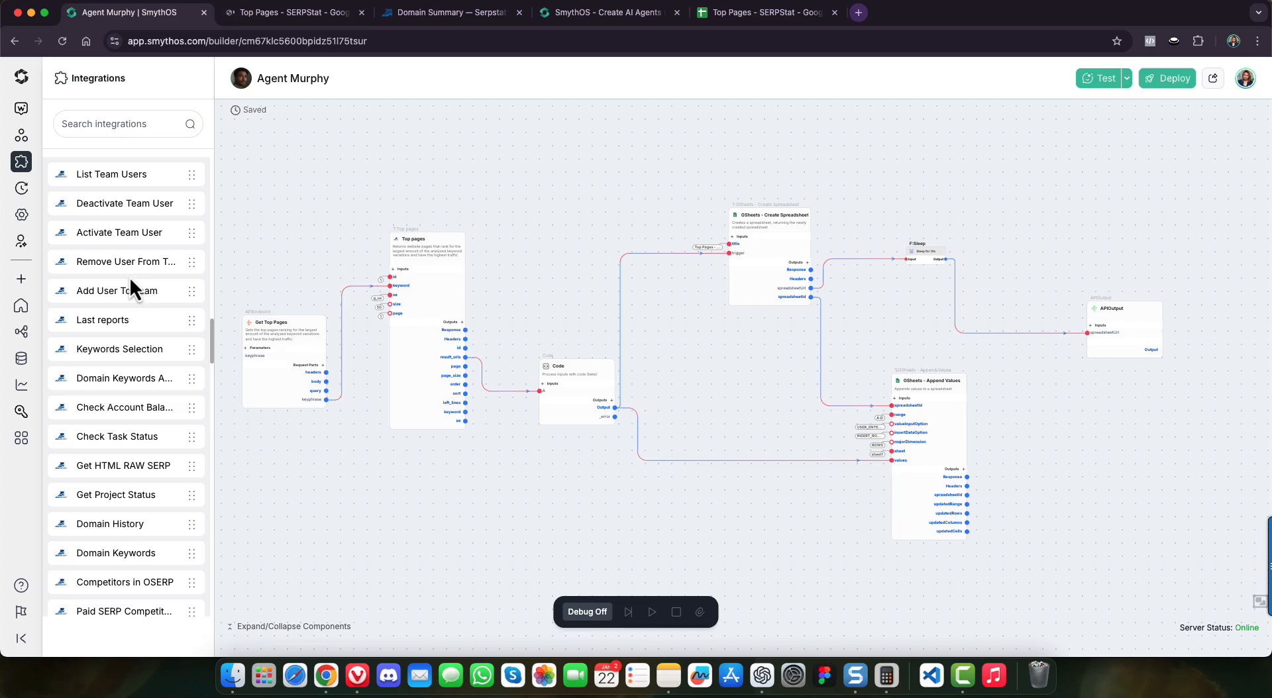
Browse the Serpstat integration components, and recheck the Domain Summary API page and the newly generated spreadsheet.
scroll(130, 343, "down", 4)
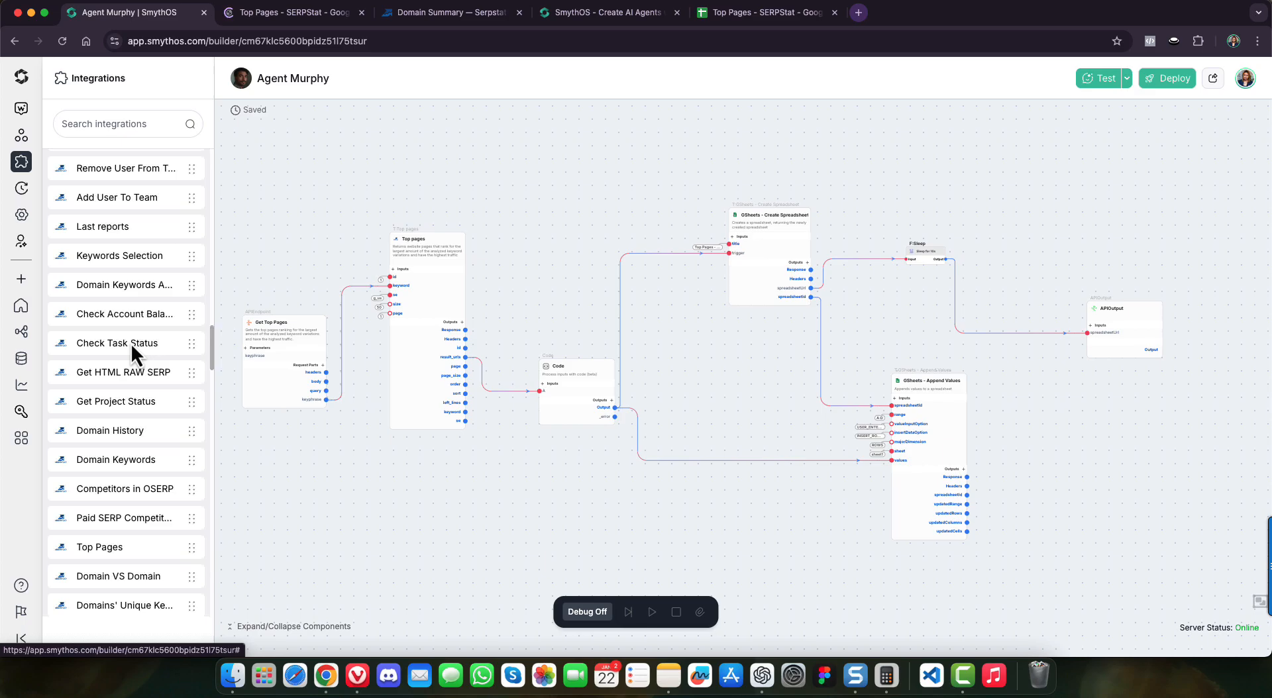
left_click(447, 13)
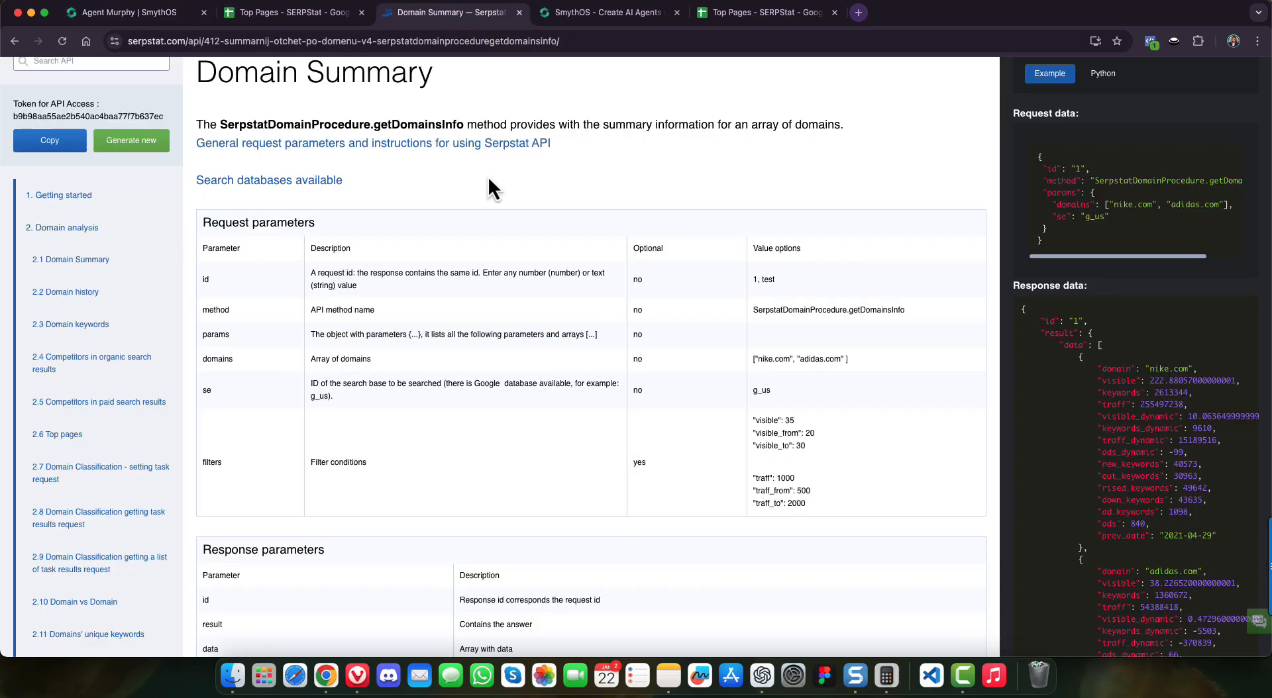
left_click(278, 20)
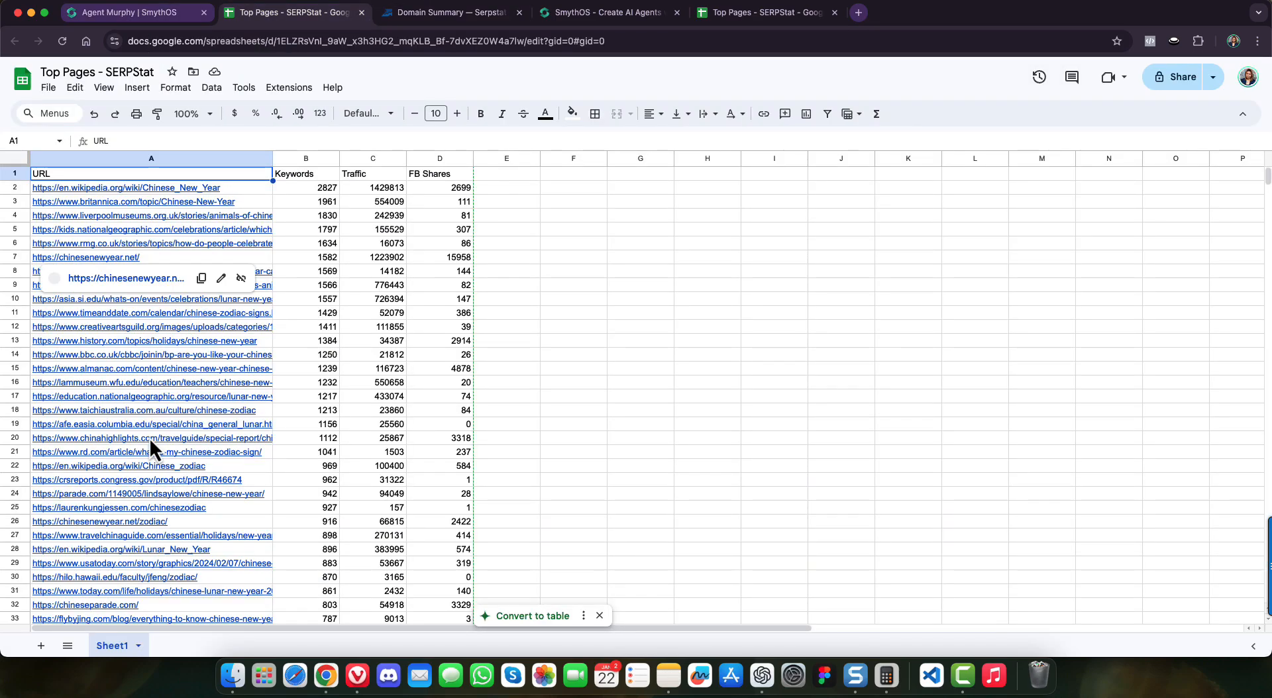
Return to the Agent Murphy workflow and look over its components and the available Serpstat integrations.
left_click(137, 13)
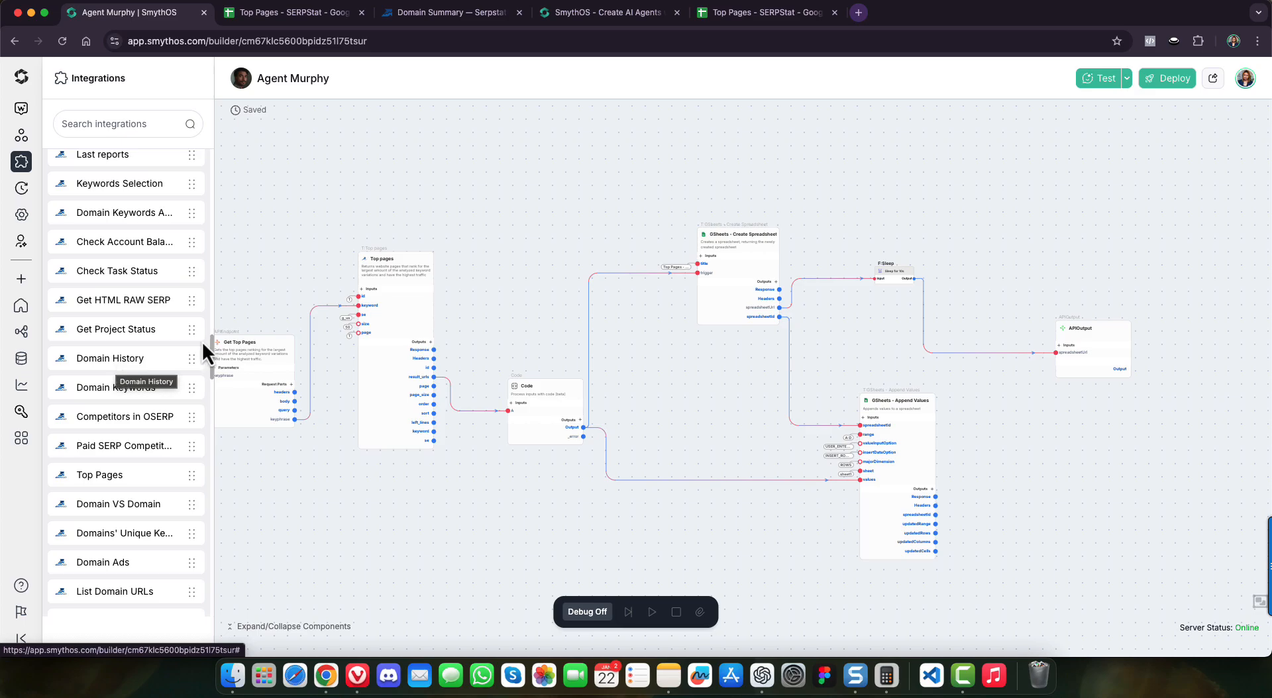
left_click_drag(469, 269, 547, 247)
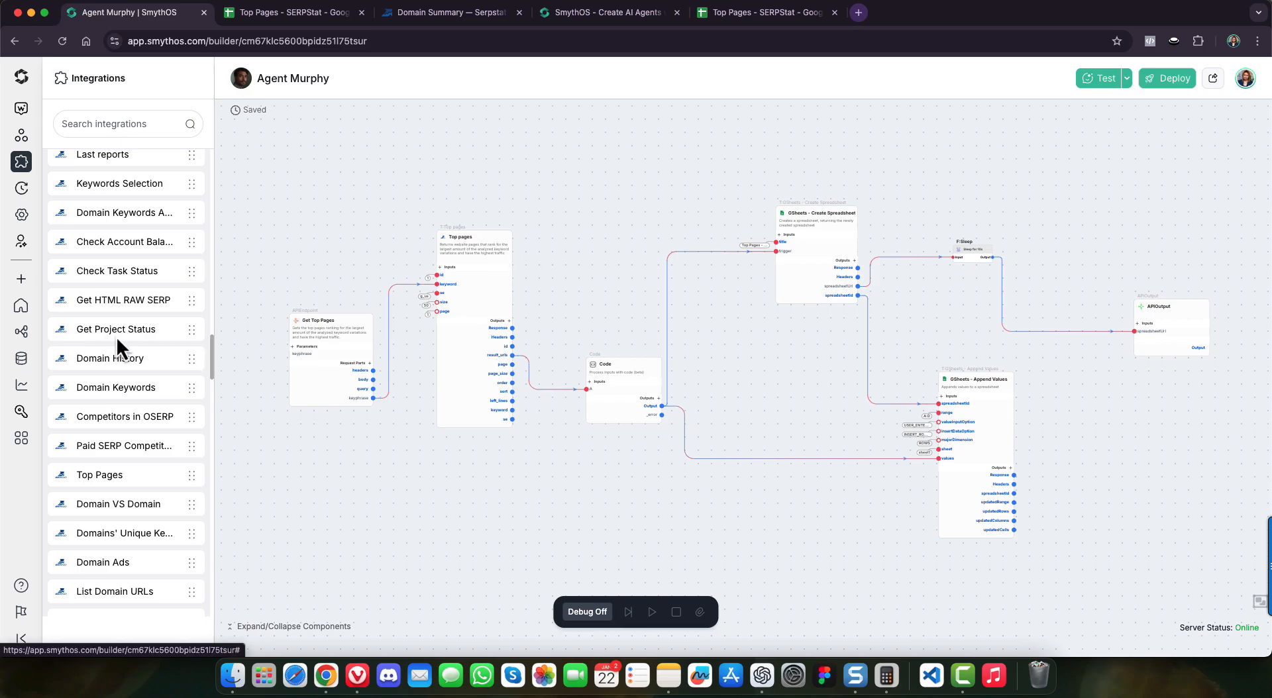
scroll(117, 337, "up", 2)
scroll(117, 336, "up", 1)
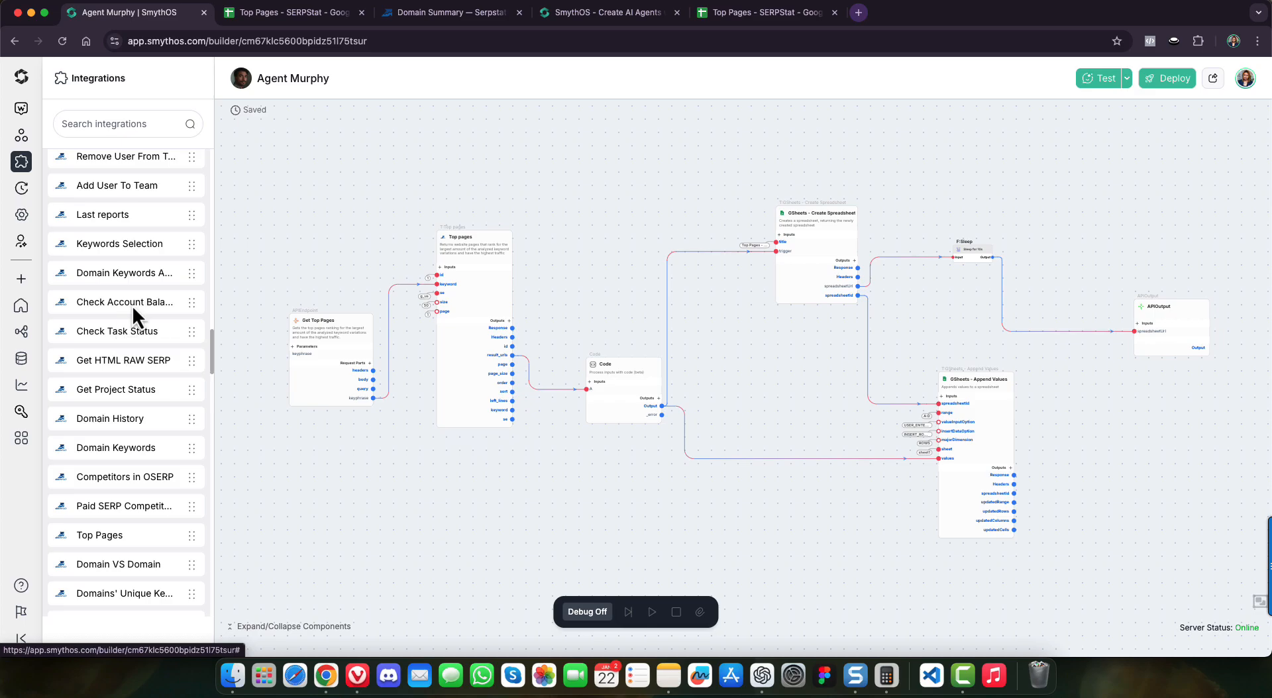
scroll(132, 304, "up", 3)
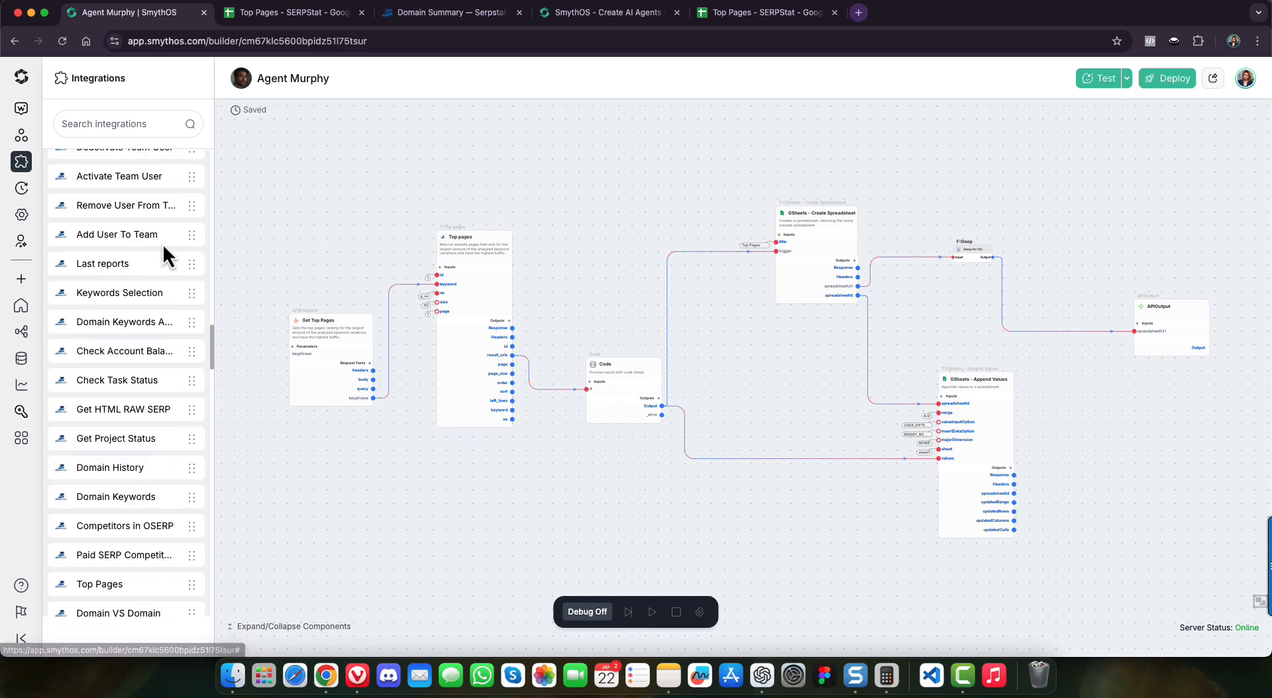